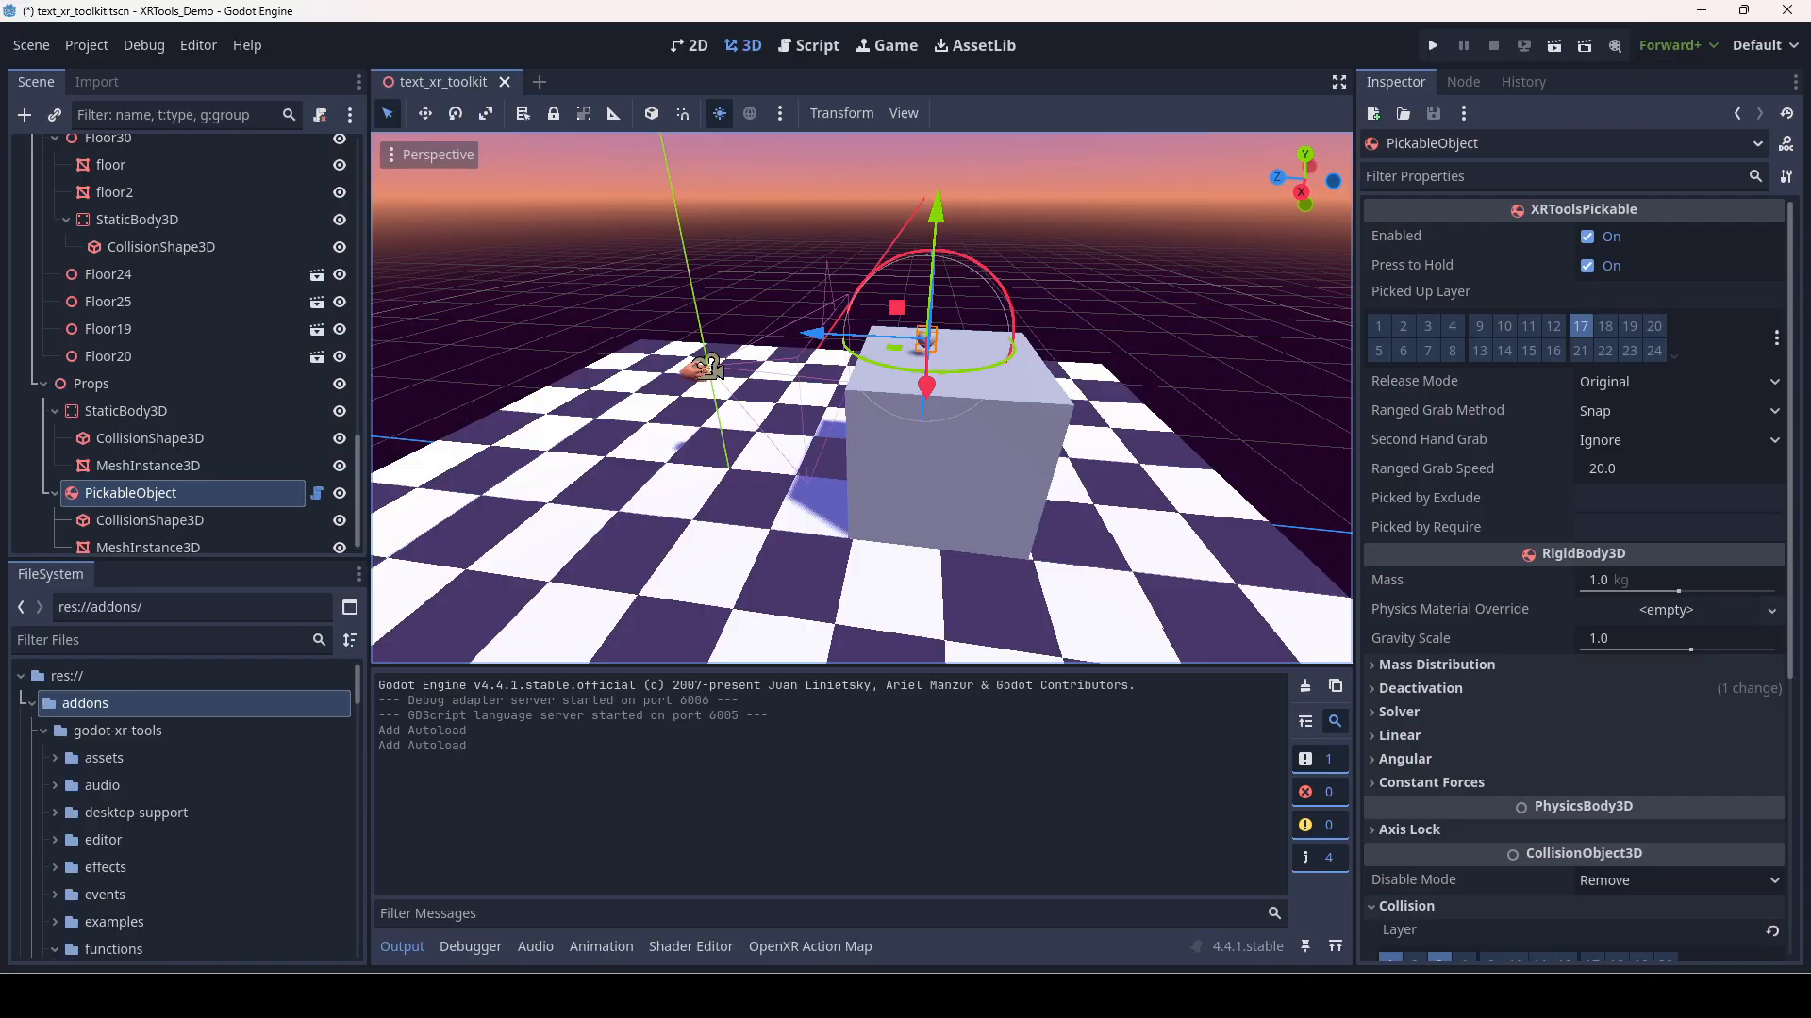
- Filter the project files for "grab" and instance grab_point_hand_left.tscn and grab_point_hand_right.tscn as children of the Ball node
{"action": "scroll", "coordinate": [861, 397], "scroll_direction": "up", "scroll_amount": 4}
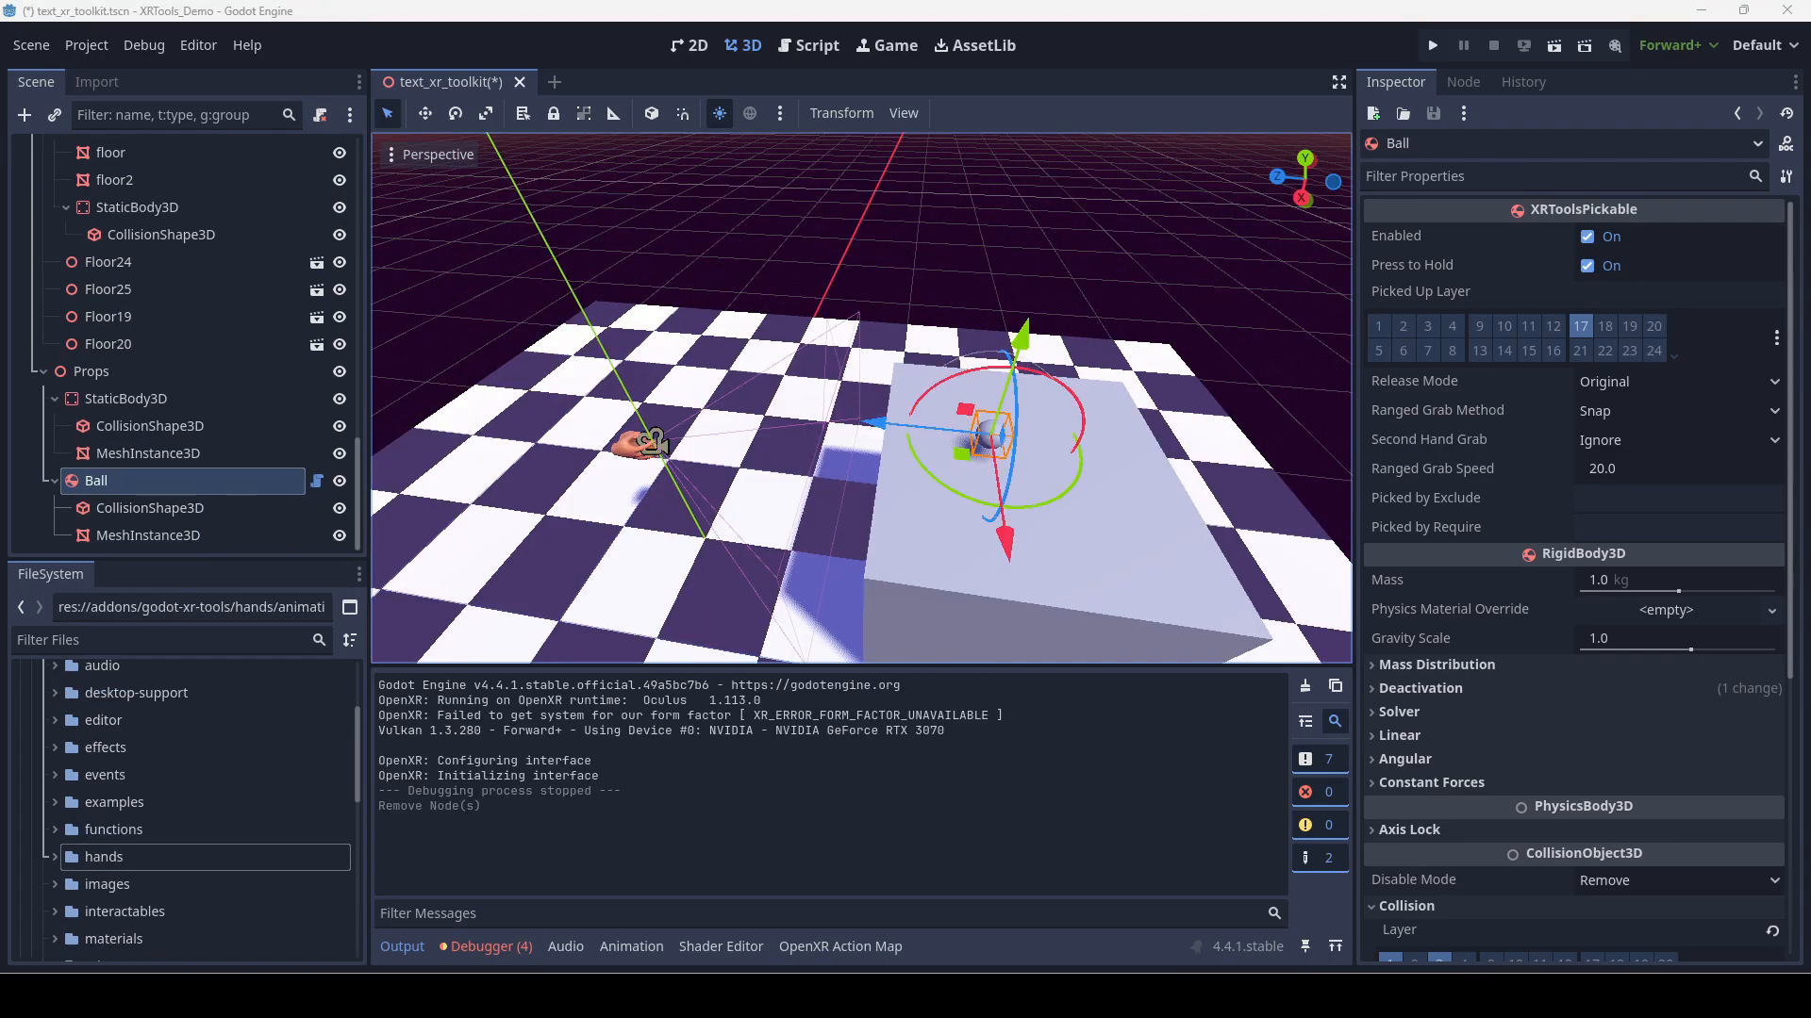
{"action": "middle_click_drag", "start_coordinate": [929, 391], "coordinate": [858, 385], "text": "shift"}
{"action": "scroll", "coordinate": [886, 415], "scroll_direction": "up", "scroll_amount": 6}
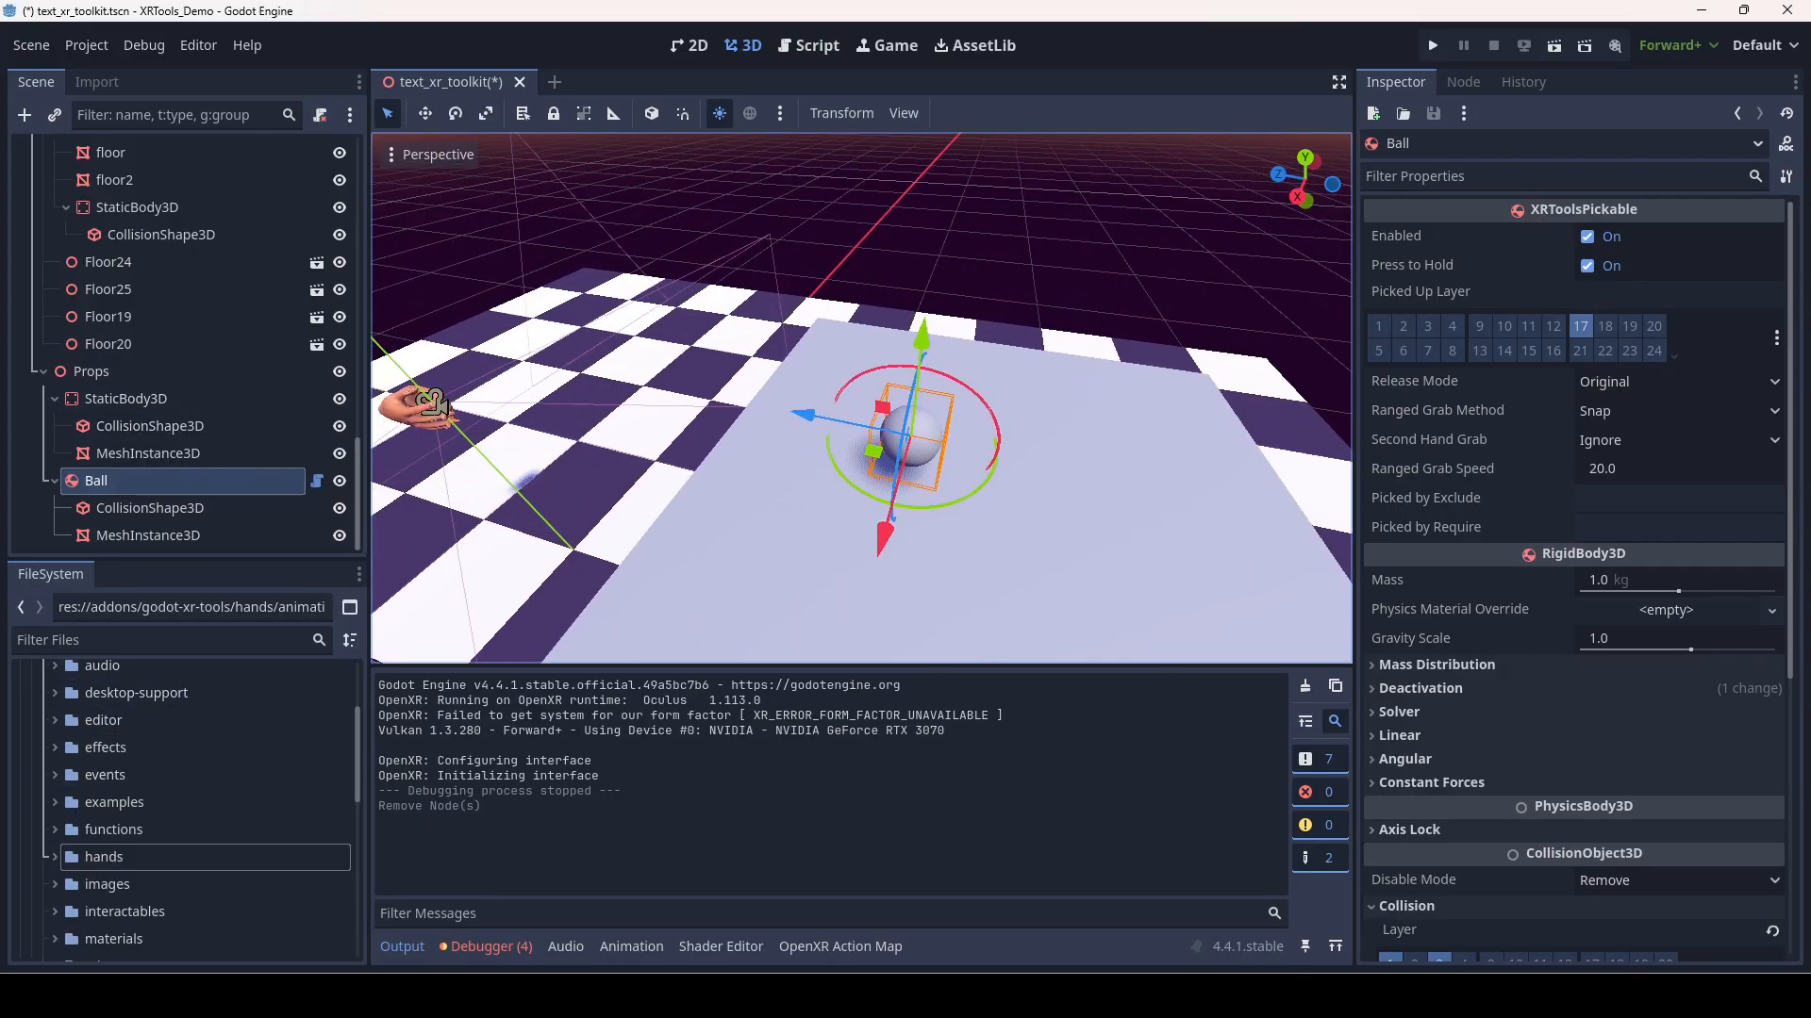
{"action": "left_click", "coordinate": [160, 640]}
{"action": "scroll", "coordinate": [189, 801], "scroll_direction": "down", "scroll_amount": 1}
{"action": "scroll", "coordinate": [188, 785], "scroll_direction": "up", "scroll_amount": 1}
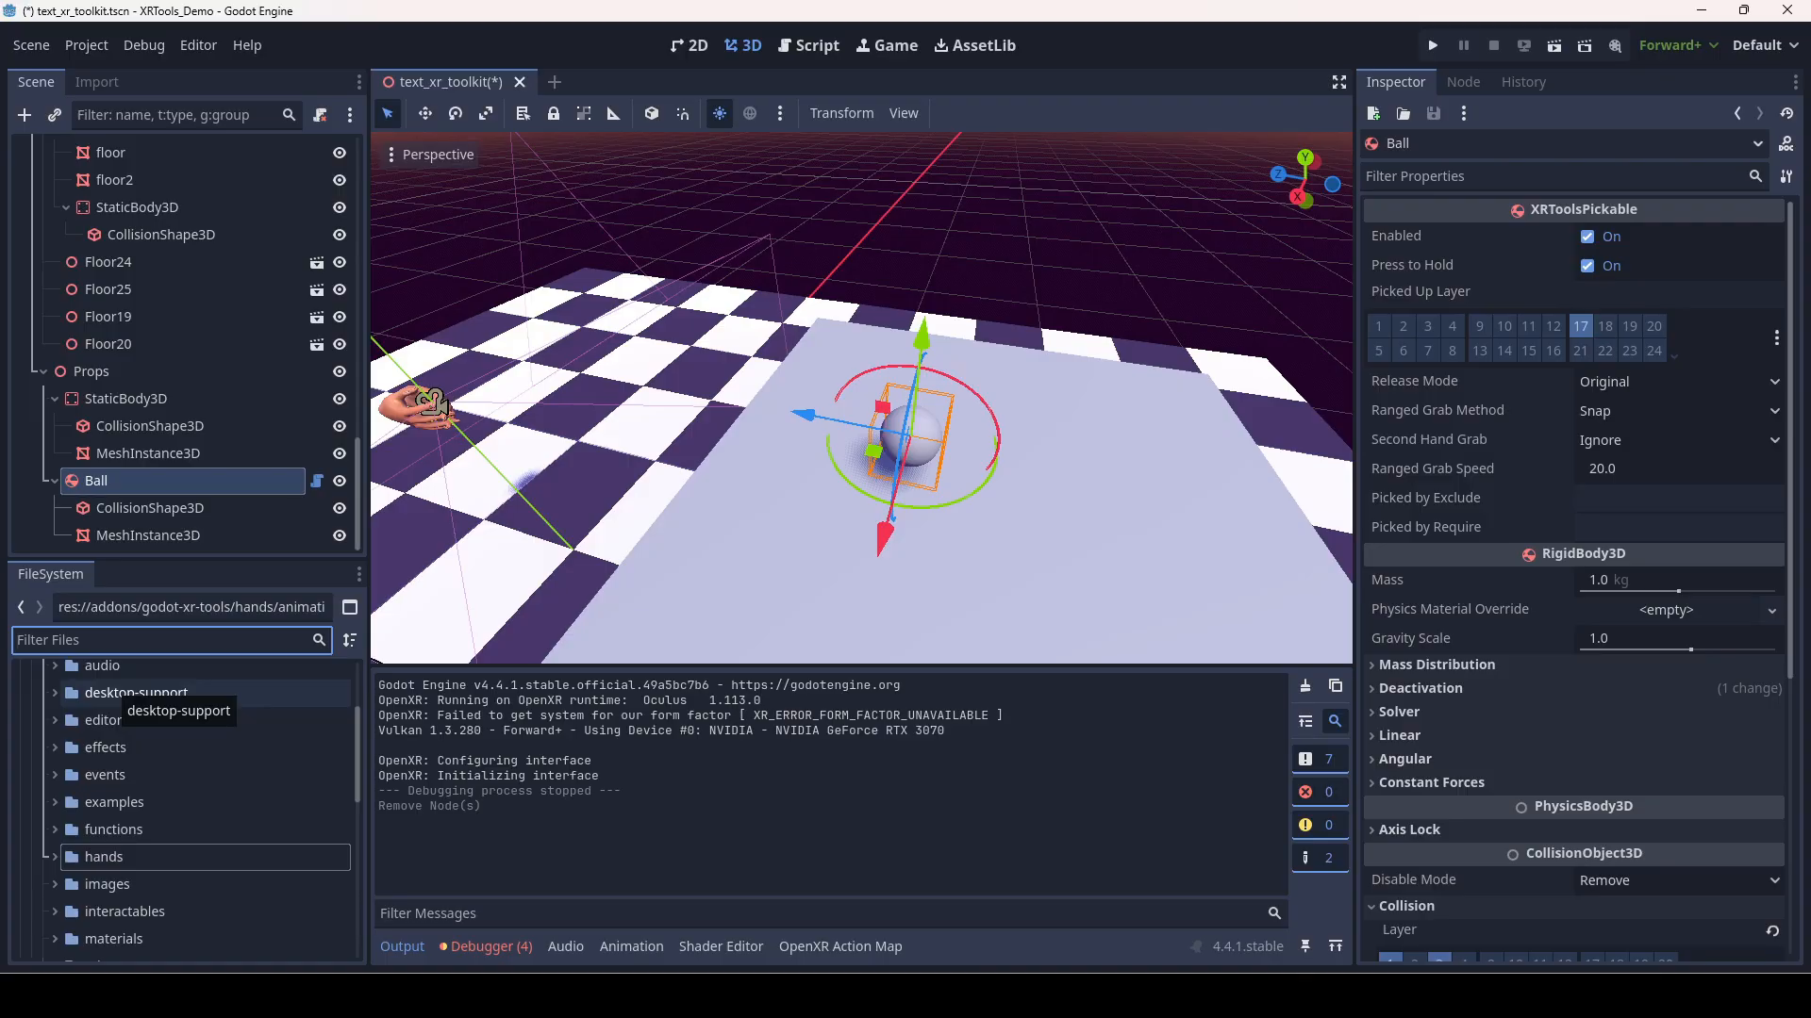
{"action": "type", "text": "grab"}
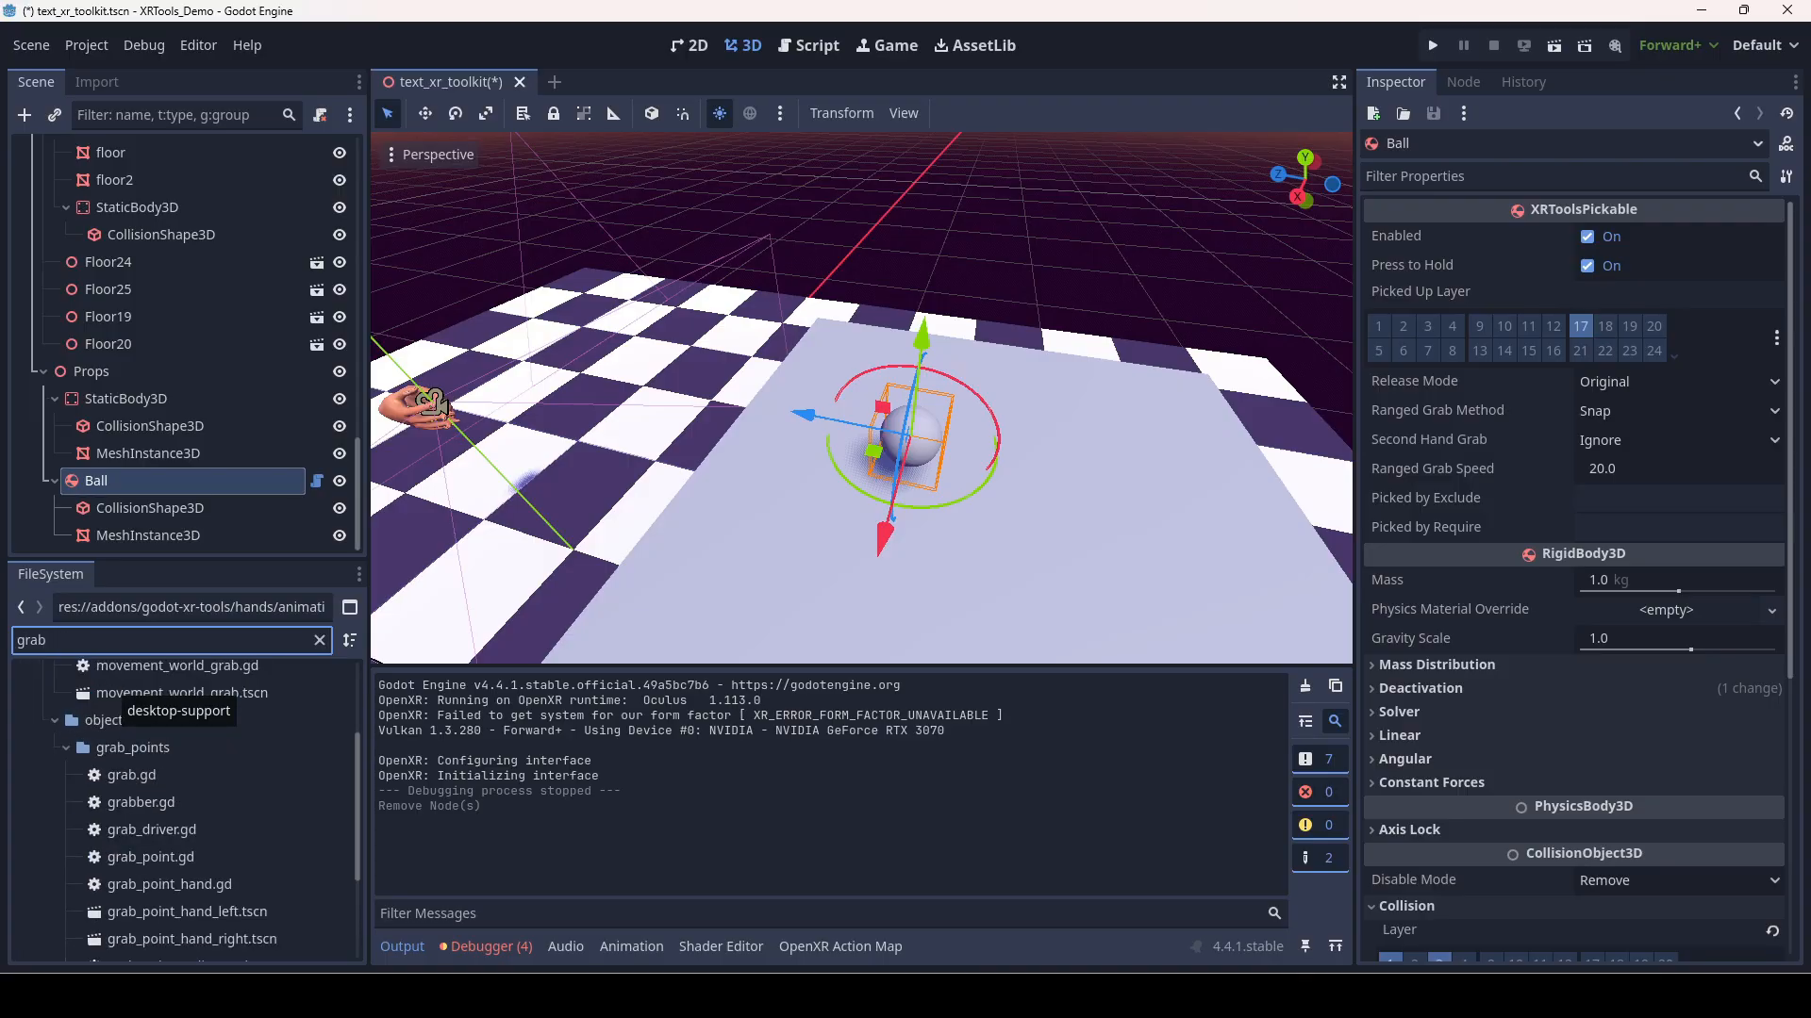
{"action": "scroll", "coordinate": [217, 830], "scroll_direction": "down", "scroll_amount": 2}
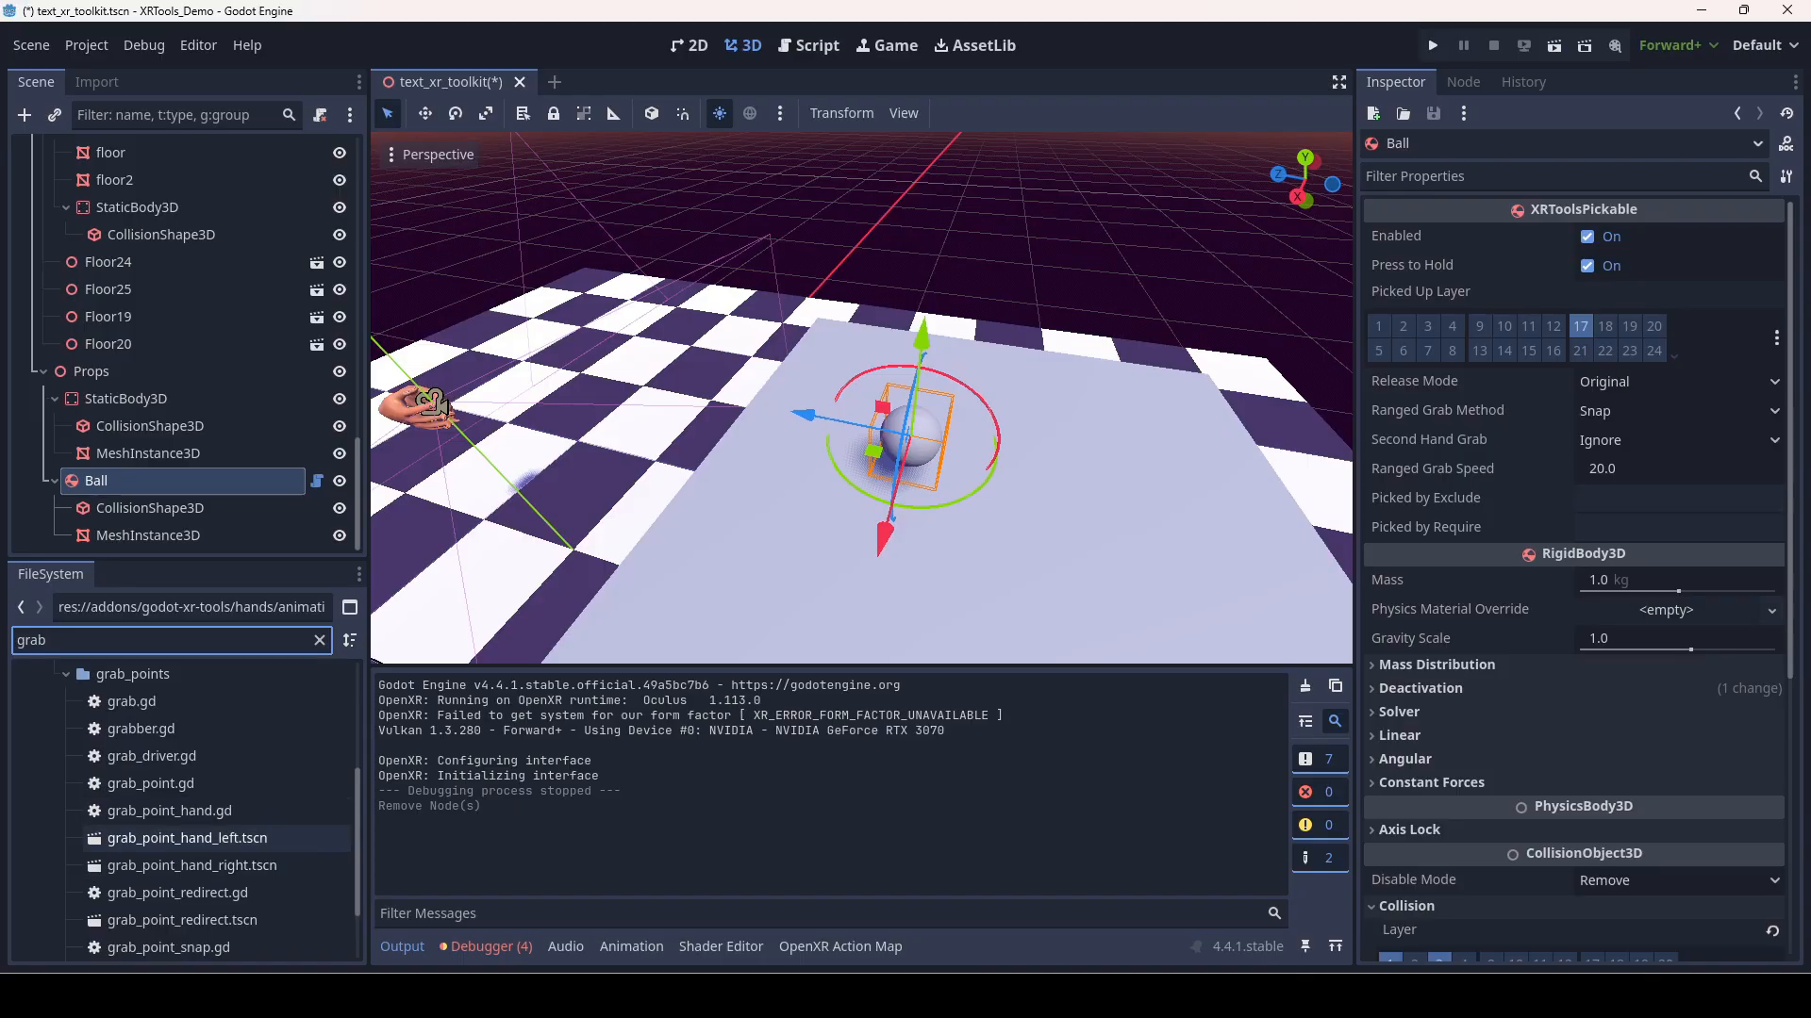
{"action": "left_click", "coordinate": [184, 842]}
{"action": "left_click", "coordinate": [189, 865], "text": "shift"}
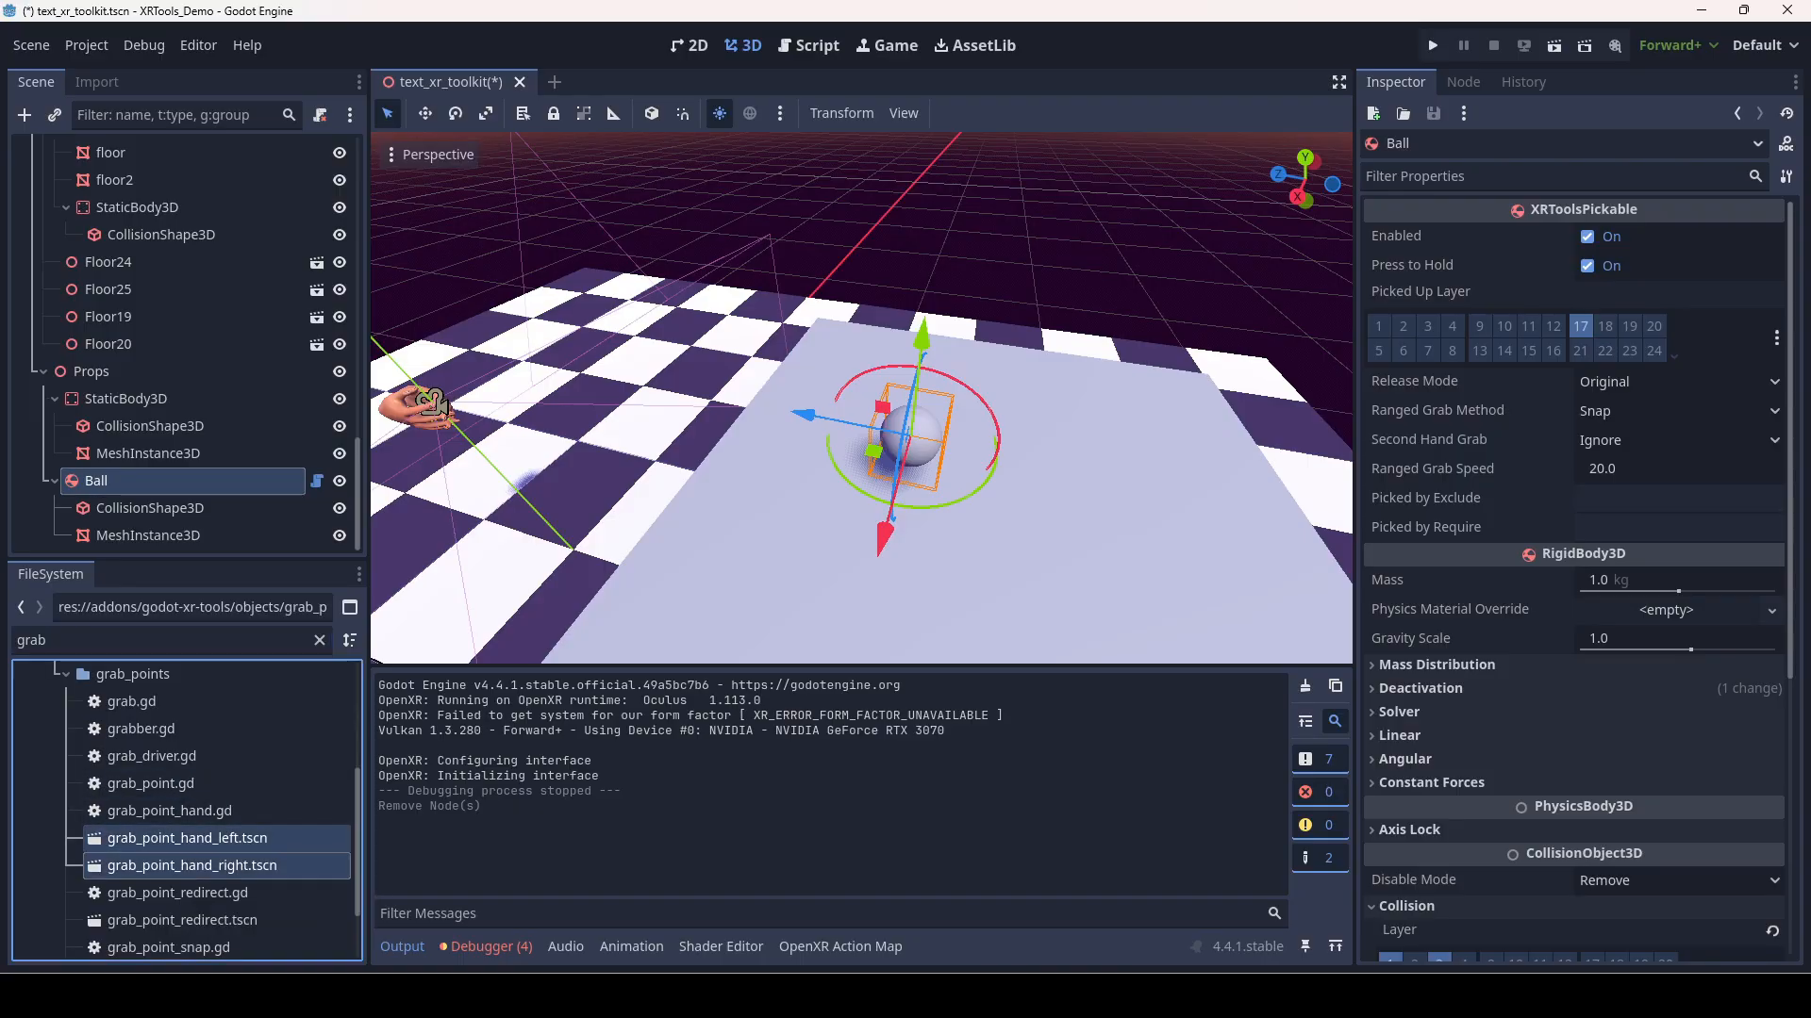
{"action": "left_click_drag", "start_coordinate": [227, 483], "coordinate": [226, 483]}
- Select GrabPointHandLeft and make both the left and right grab point hands visible
{"action": "left_click", "coordinate": [179, 509]}
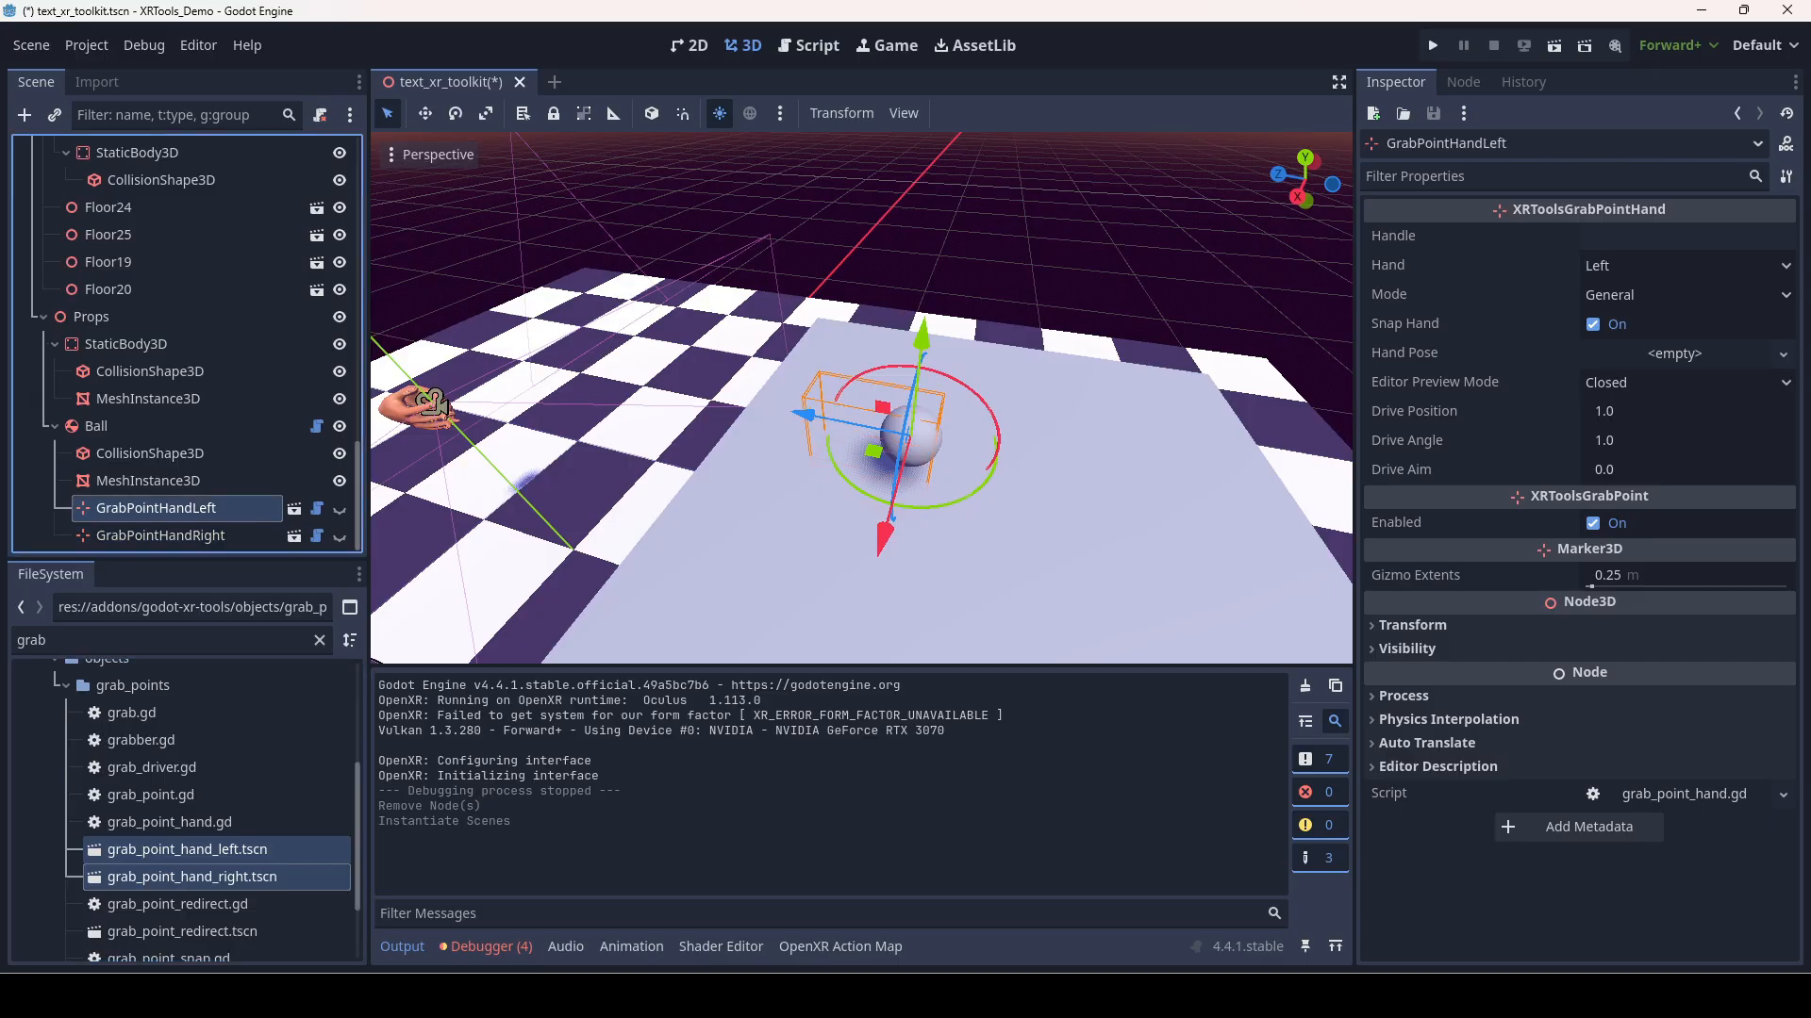
{"action": "left_click", "coordinate": [340, 509]}
{"action": "left_click", "coordinate": [340, 535]}
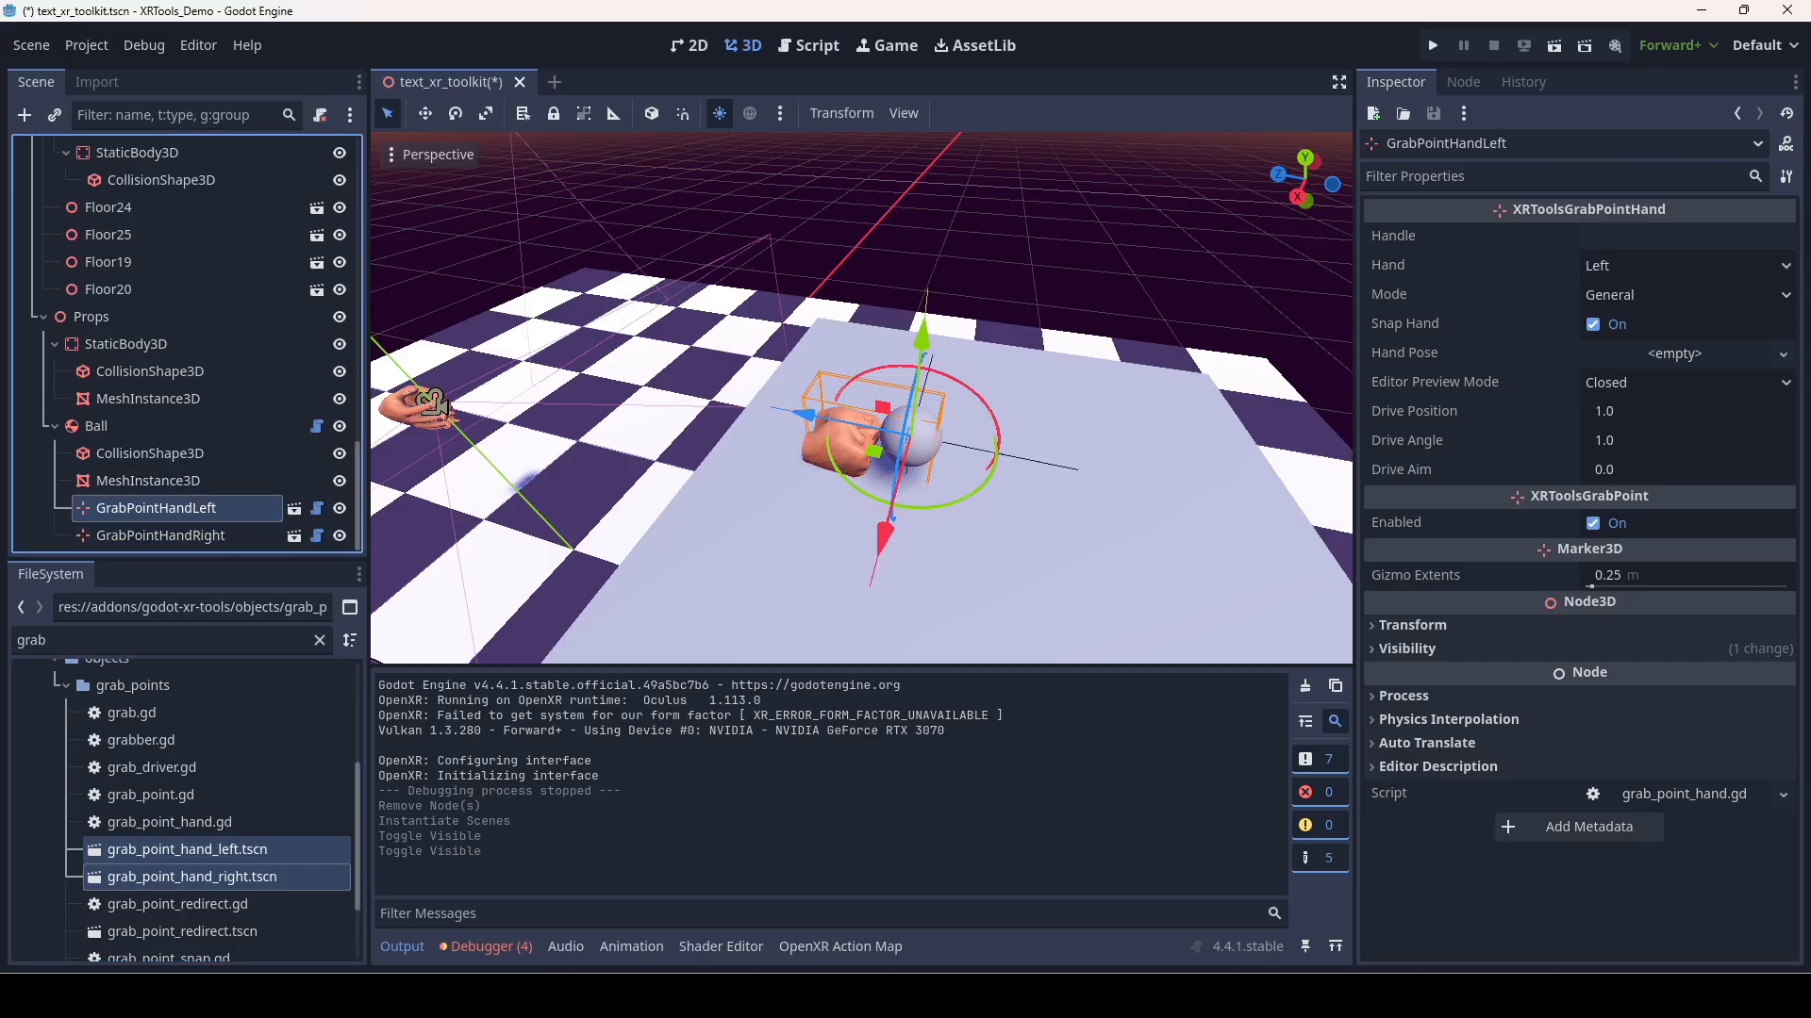
- Examine the hand previews beside the ball on the table from different angles and distances
{"action": "key", "text": "q"}
{"action": "right_click_drag", "start_coordinate": [861, 397], "coordinate": [856, 341]}
{"action": "scroll", "coordinate": [861, 397], "scroll_direction": "down", "scroll_amount": 3}
{"action": "scroll", "coordinate": [861, 397], "scroll_direction": "up", "scroll_amount": 4}
{"action": "scroll", "coordinate": [861, 397], "scroll_direction": "down", "scroll_amount": 4}
{"action": "scroll", "coordinate": [861, 397], "scroll_direction": "up", "scroll_amount": 3}
{"action": "key", "text": "a"}
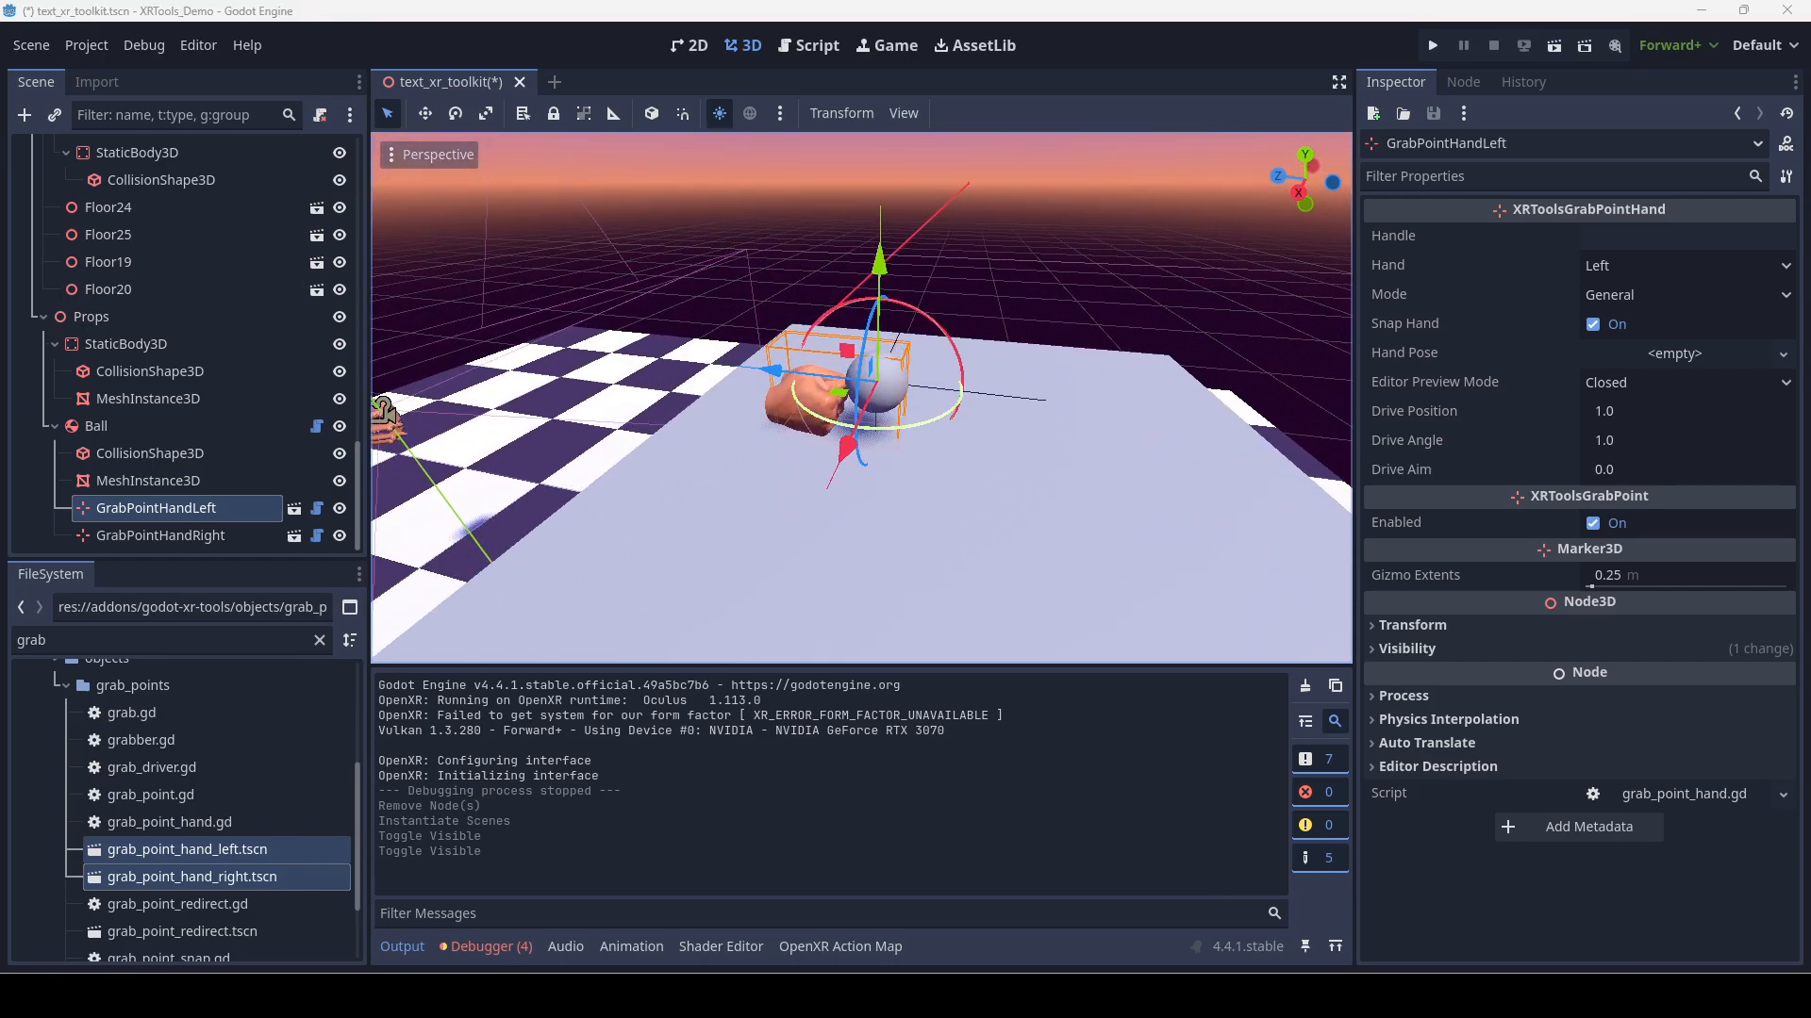
{"action": "scroll", "coordinate": [856, 341], "scroll_direction": "up", "scroll_amount": 7}
{"action": "scroll", "coordinate": [856, 341], "scroll_direction": "down", "scroll_amount": 7}
{"action": "middle_click_drag", "start_coordinate": [856, 342], "coordinate": [911, 317]}
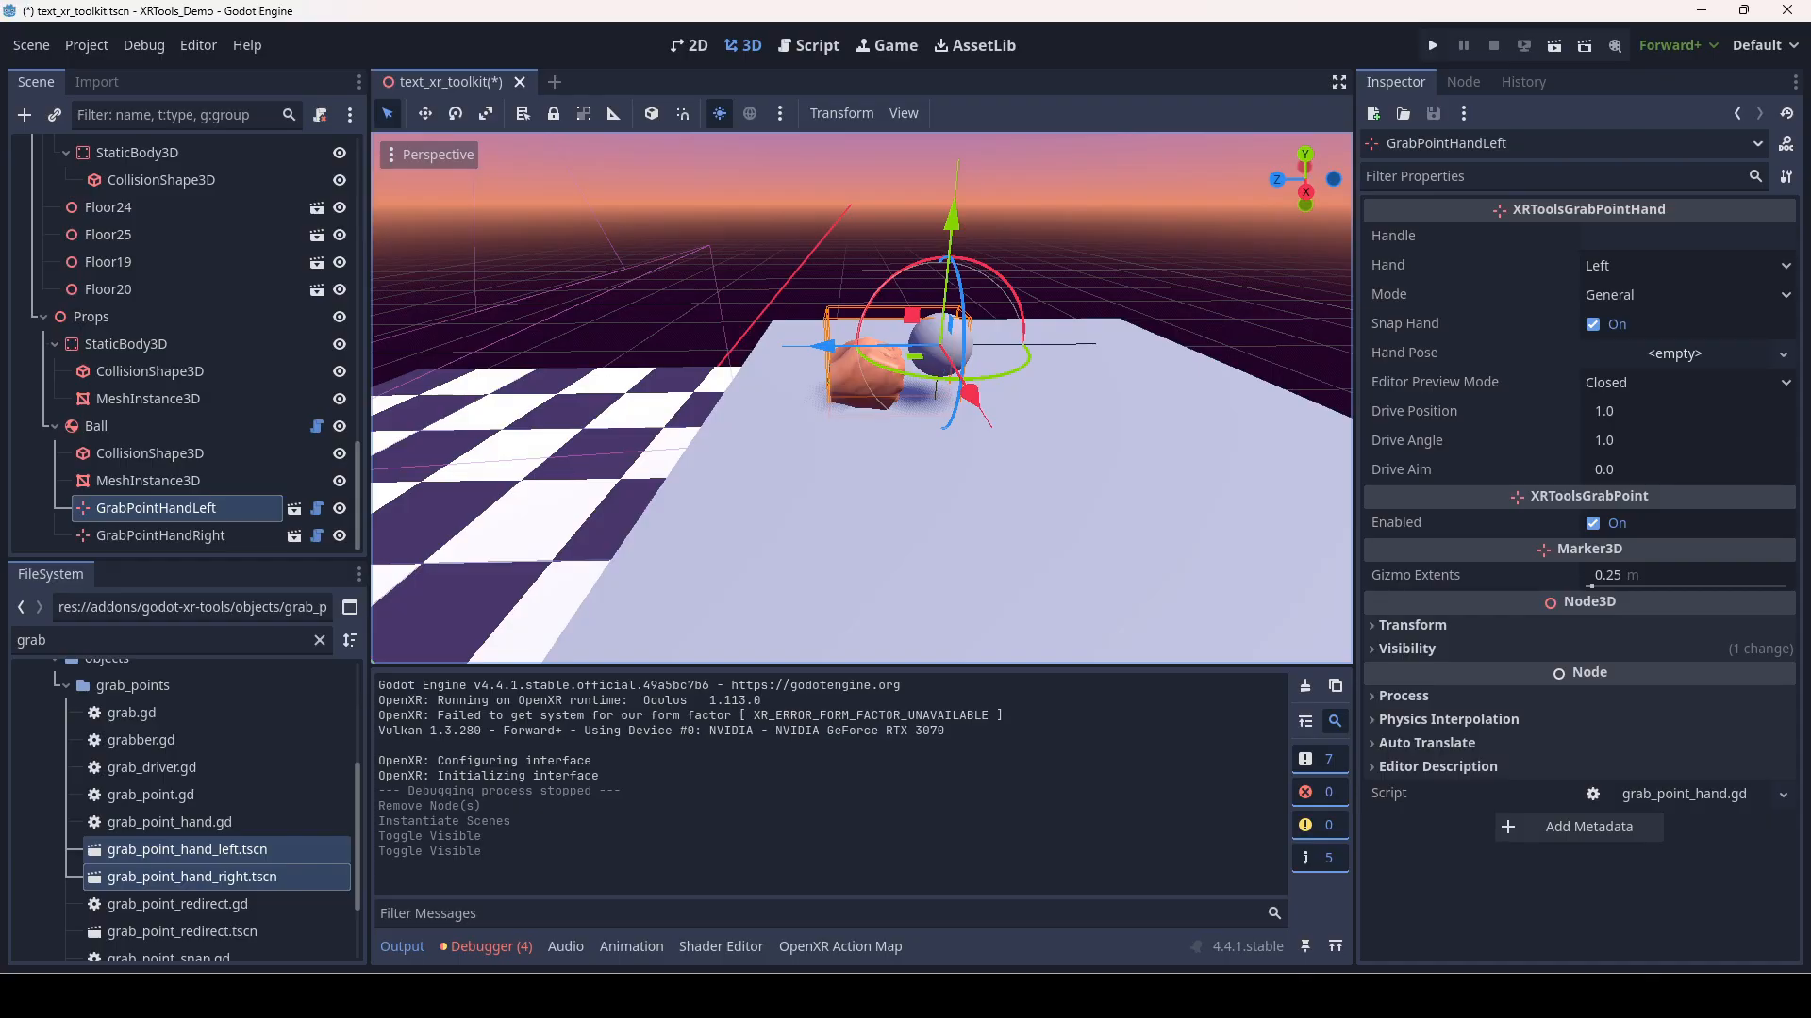
- Assign a new XRToolsHandPoseSettings resource to GrabPointHandLeft's Hand Pose and expand its properties
{"action": "left_click", "coordinate": [1662, 360]}
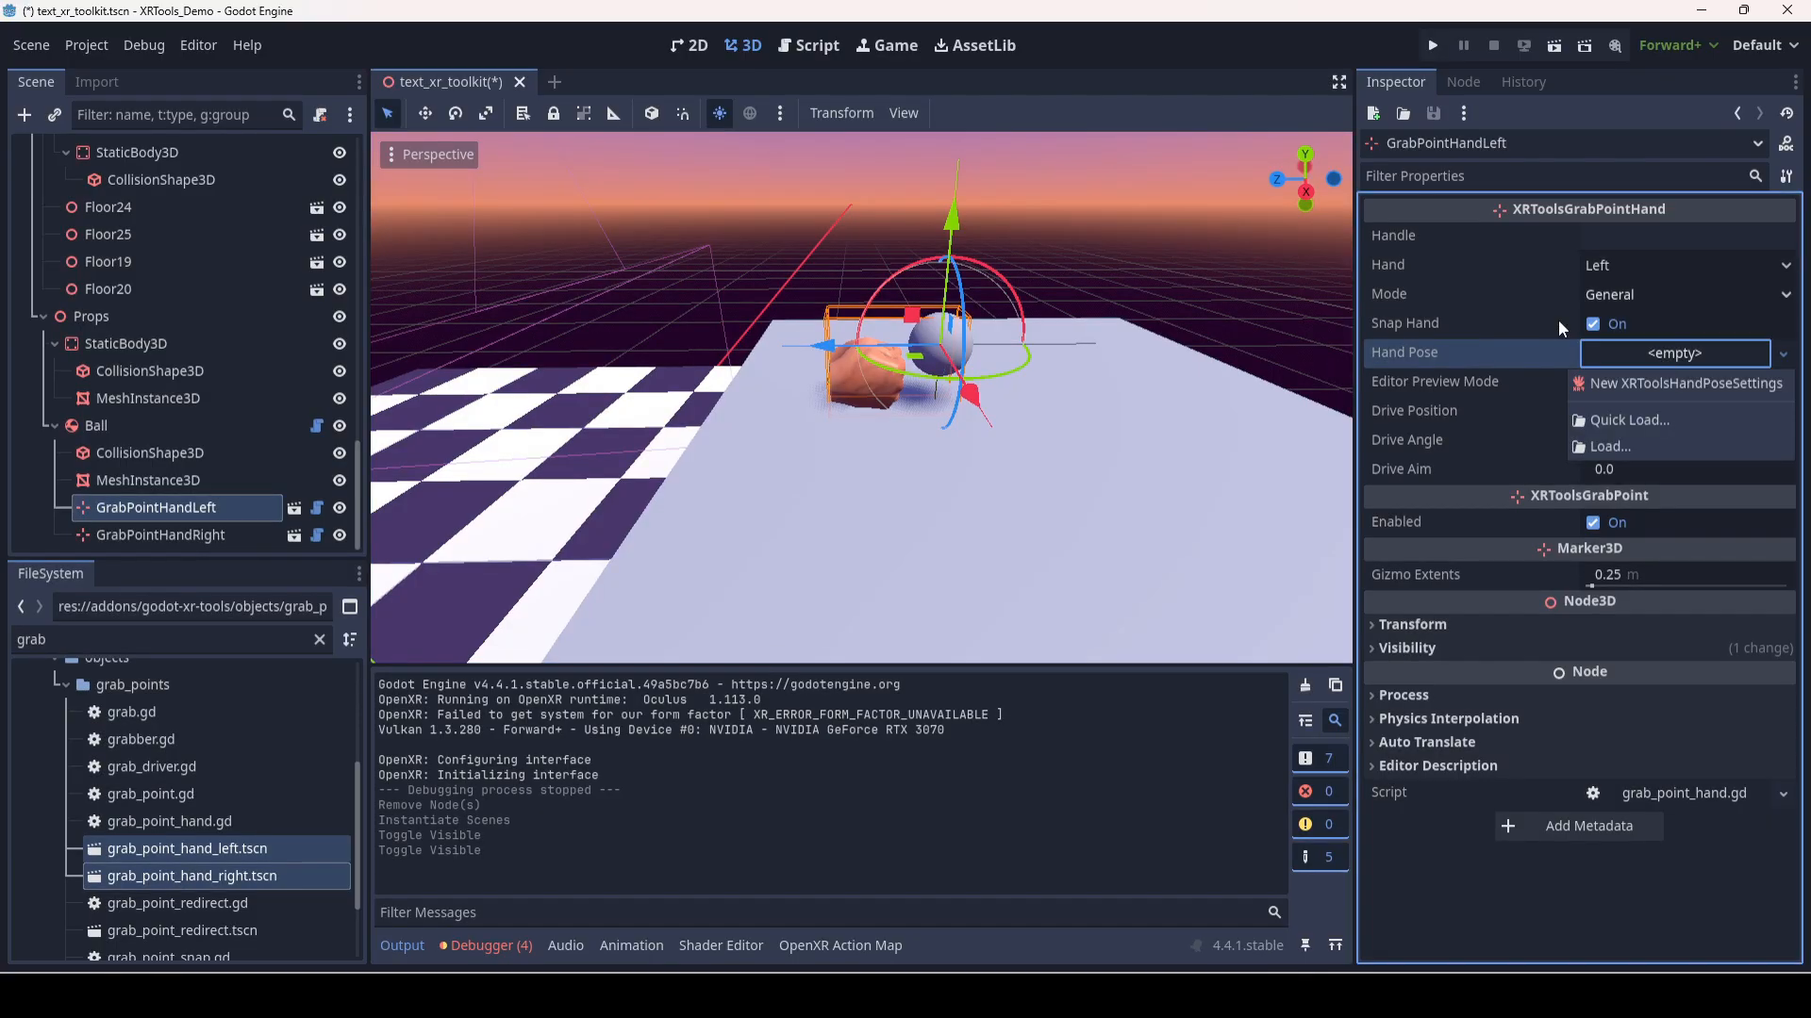
{"action": "left_click", "coordinate": [1688, 382]}
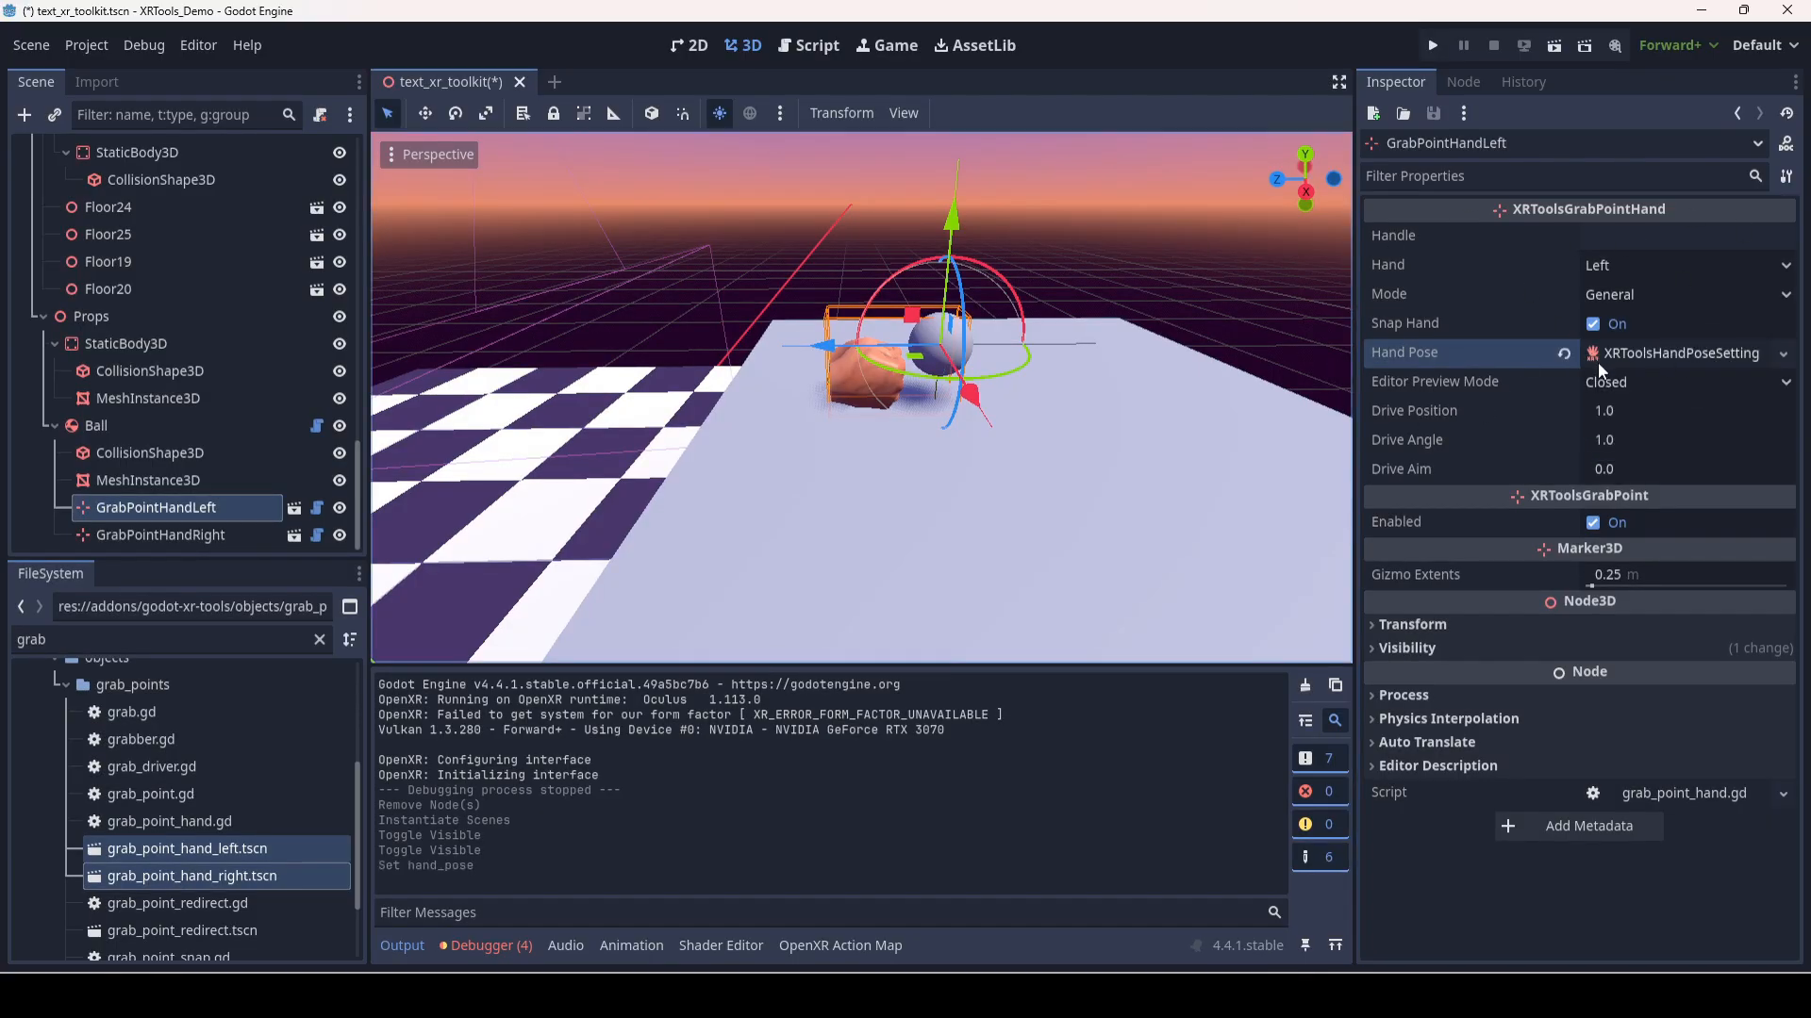
{"action": "left_click", "coordinate": [1692, 363]}
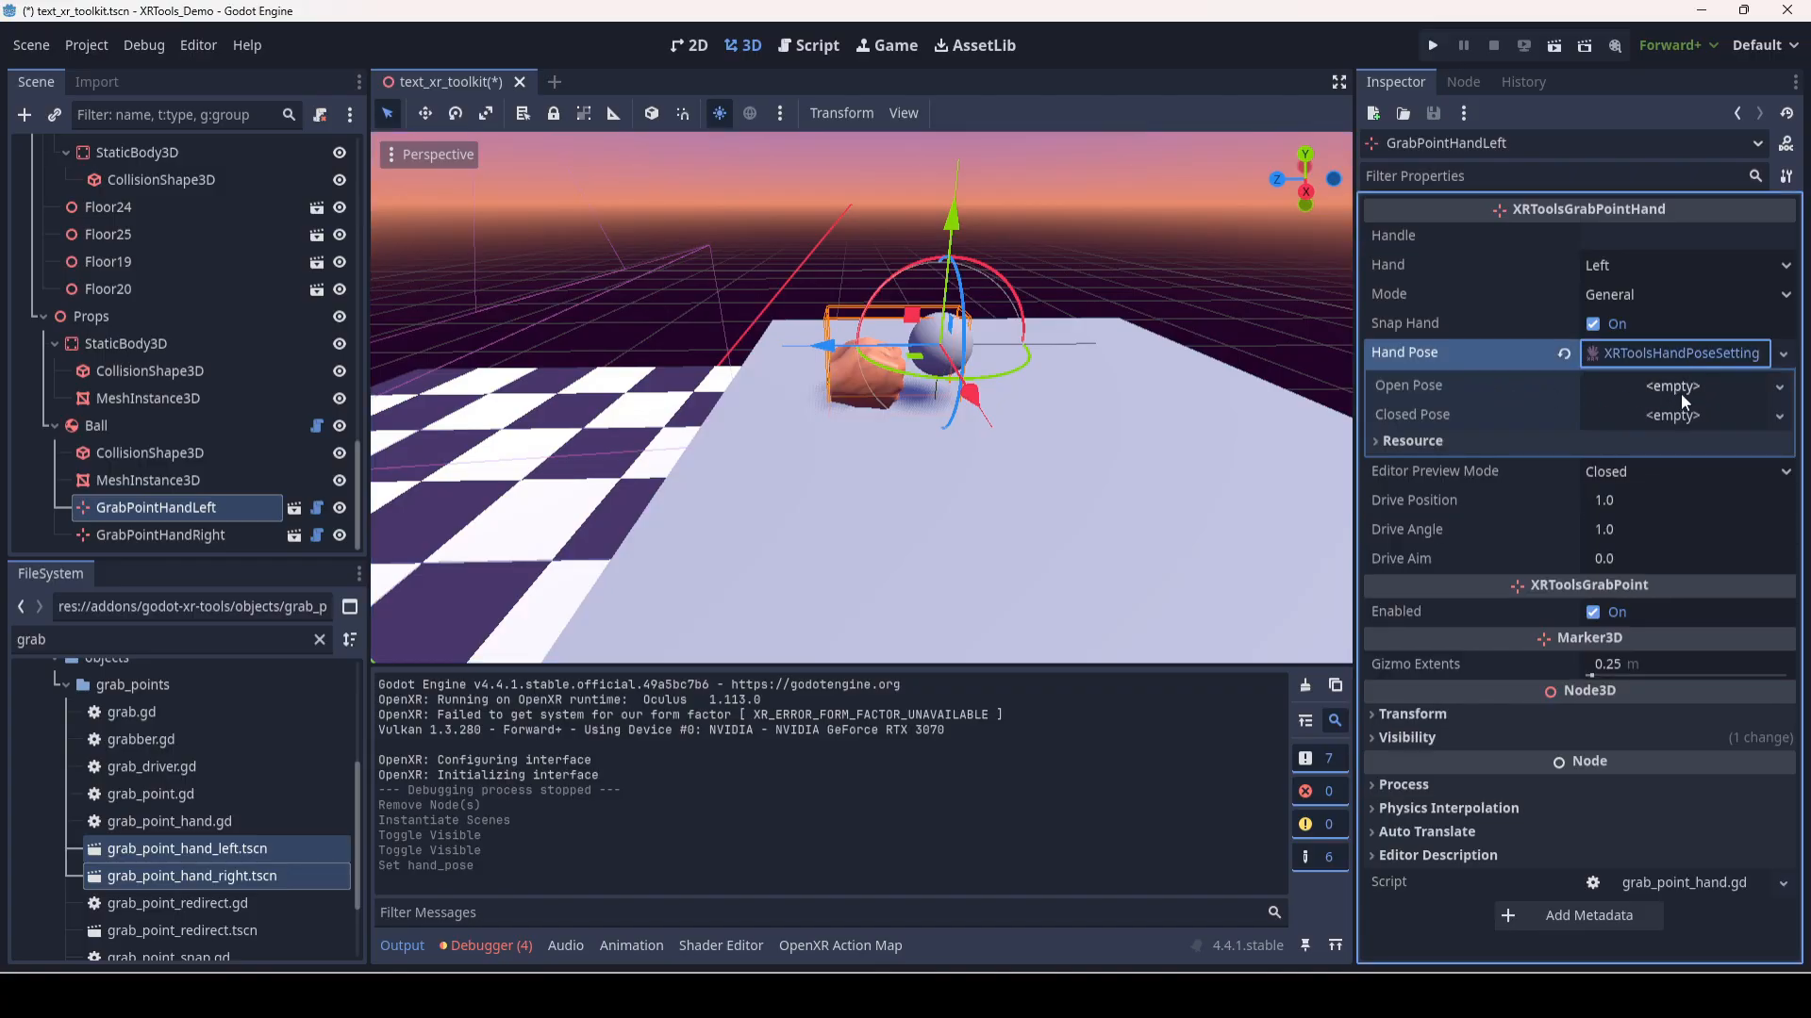
{"action": "scroll", "coordinate": [234, 790], "scroll_direction": "up", "scroll_amount": 4}
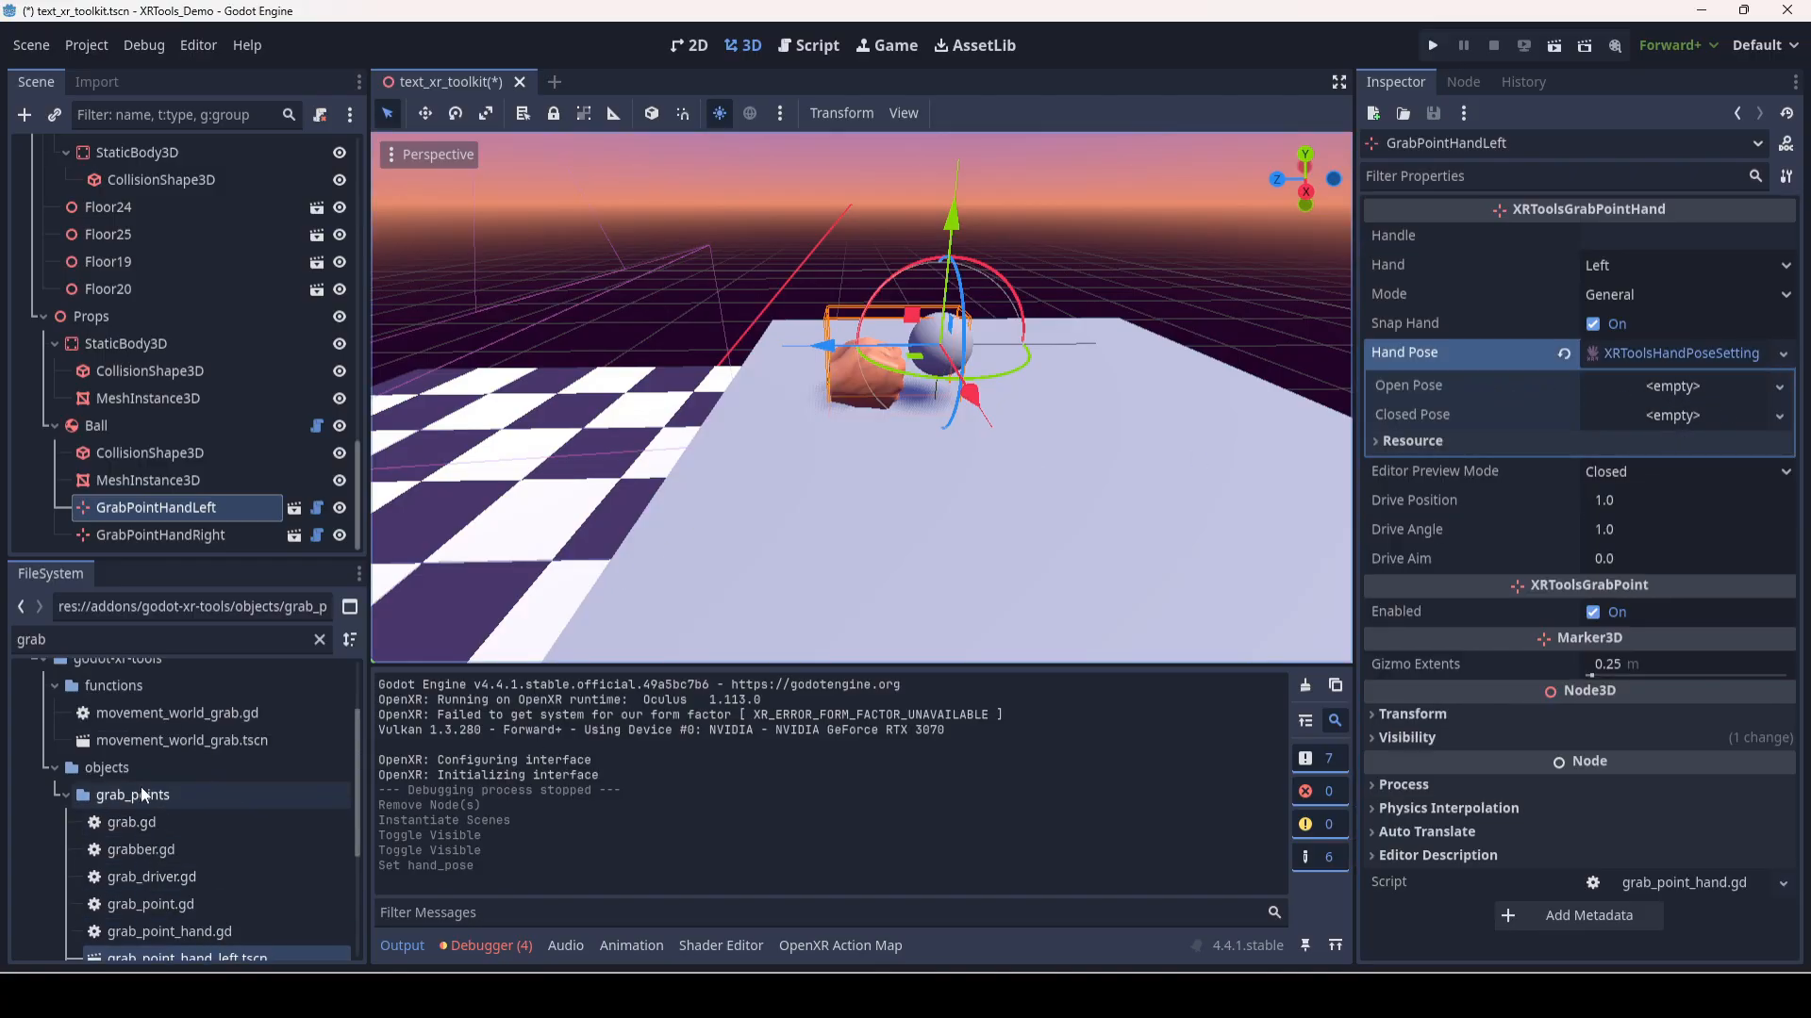
{"action": "scroll", "coordinate": [140, 787], "scroll_direction": "up", "scroll_amount": 2}
{"action": "left_click", "coordinate": [40, 758]}
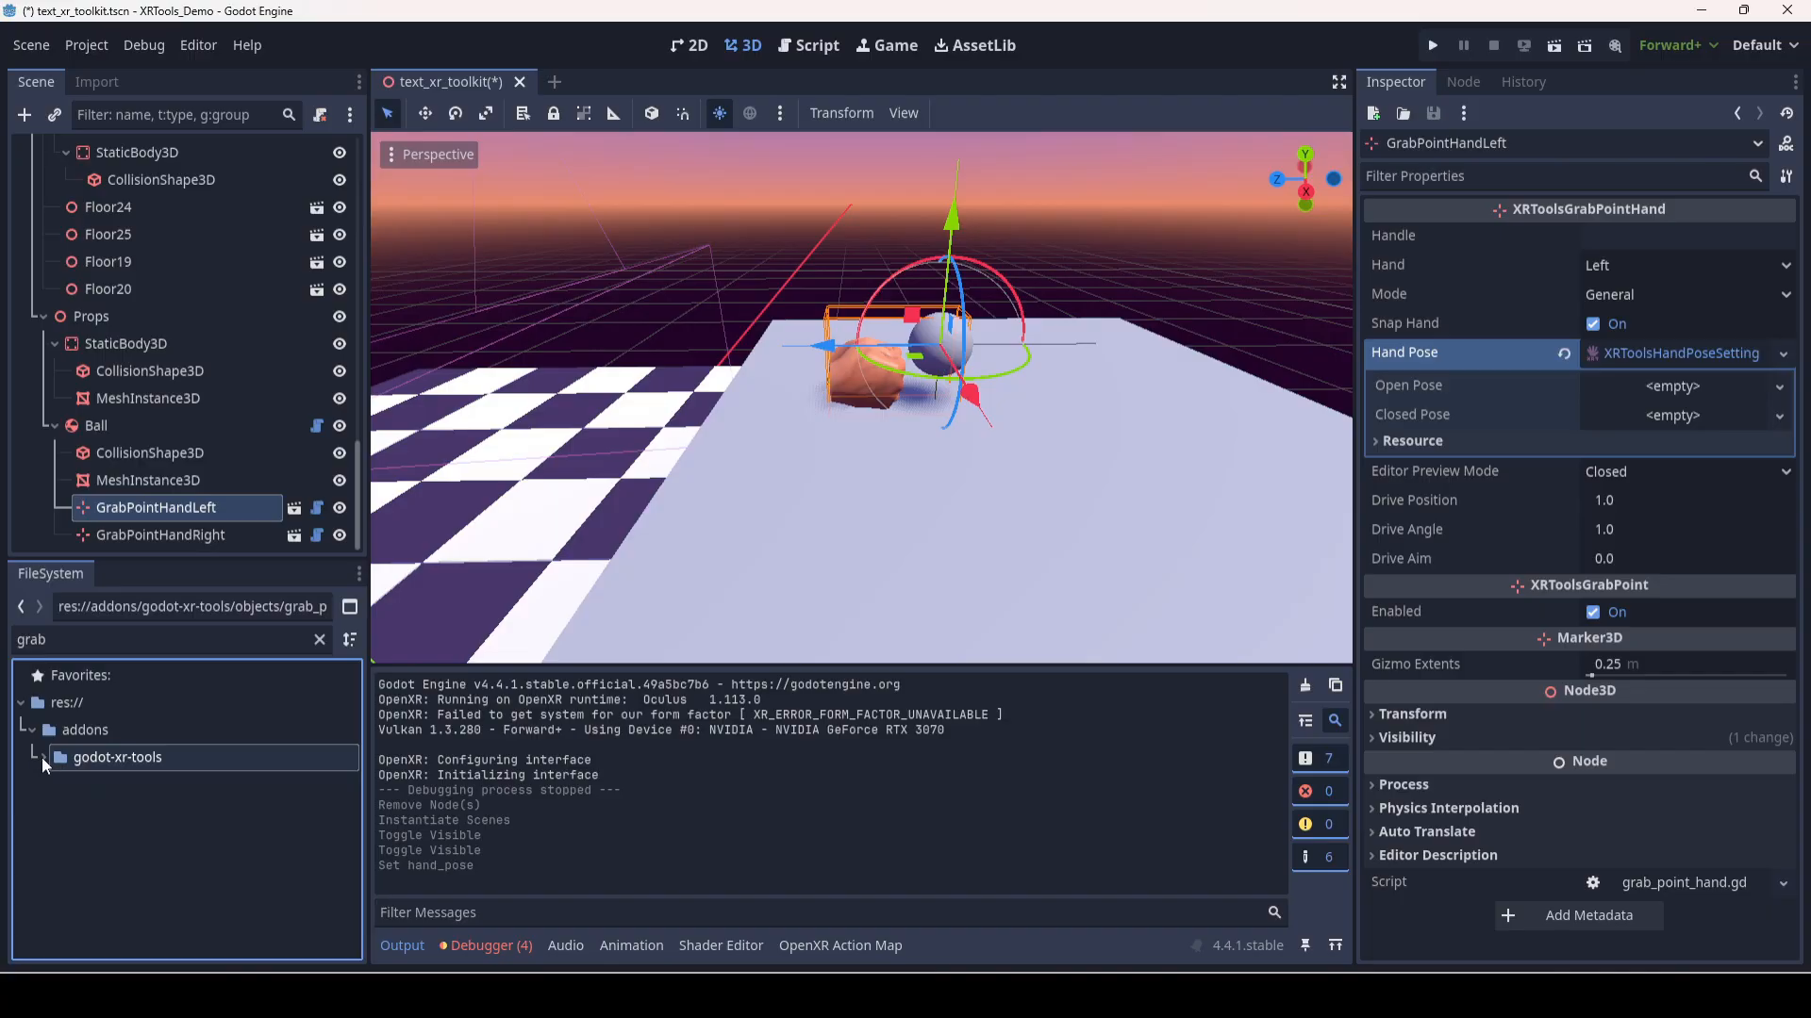
{"action": "left_click", "coordinate": [41, 757]}
{"action": "left_click", "coordinate": [54, 784]}
{"action": "left_click", "coordinate": [55, 812]}
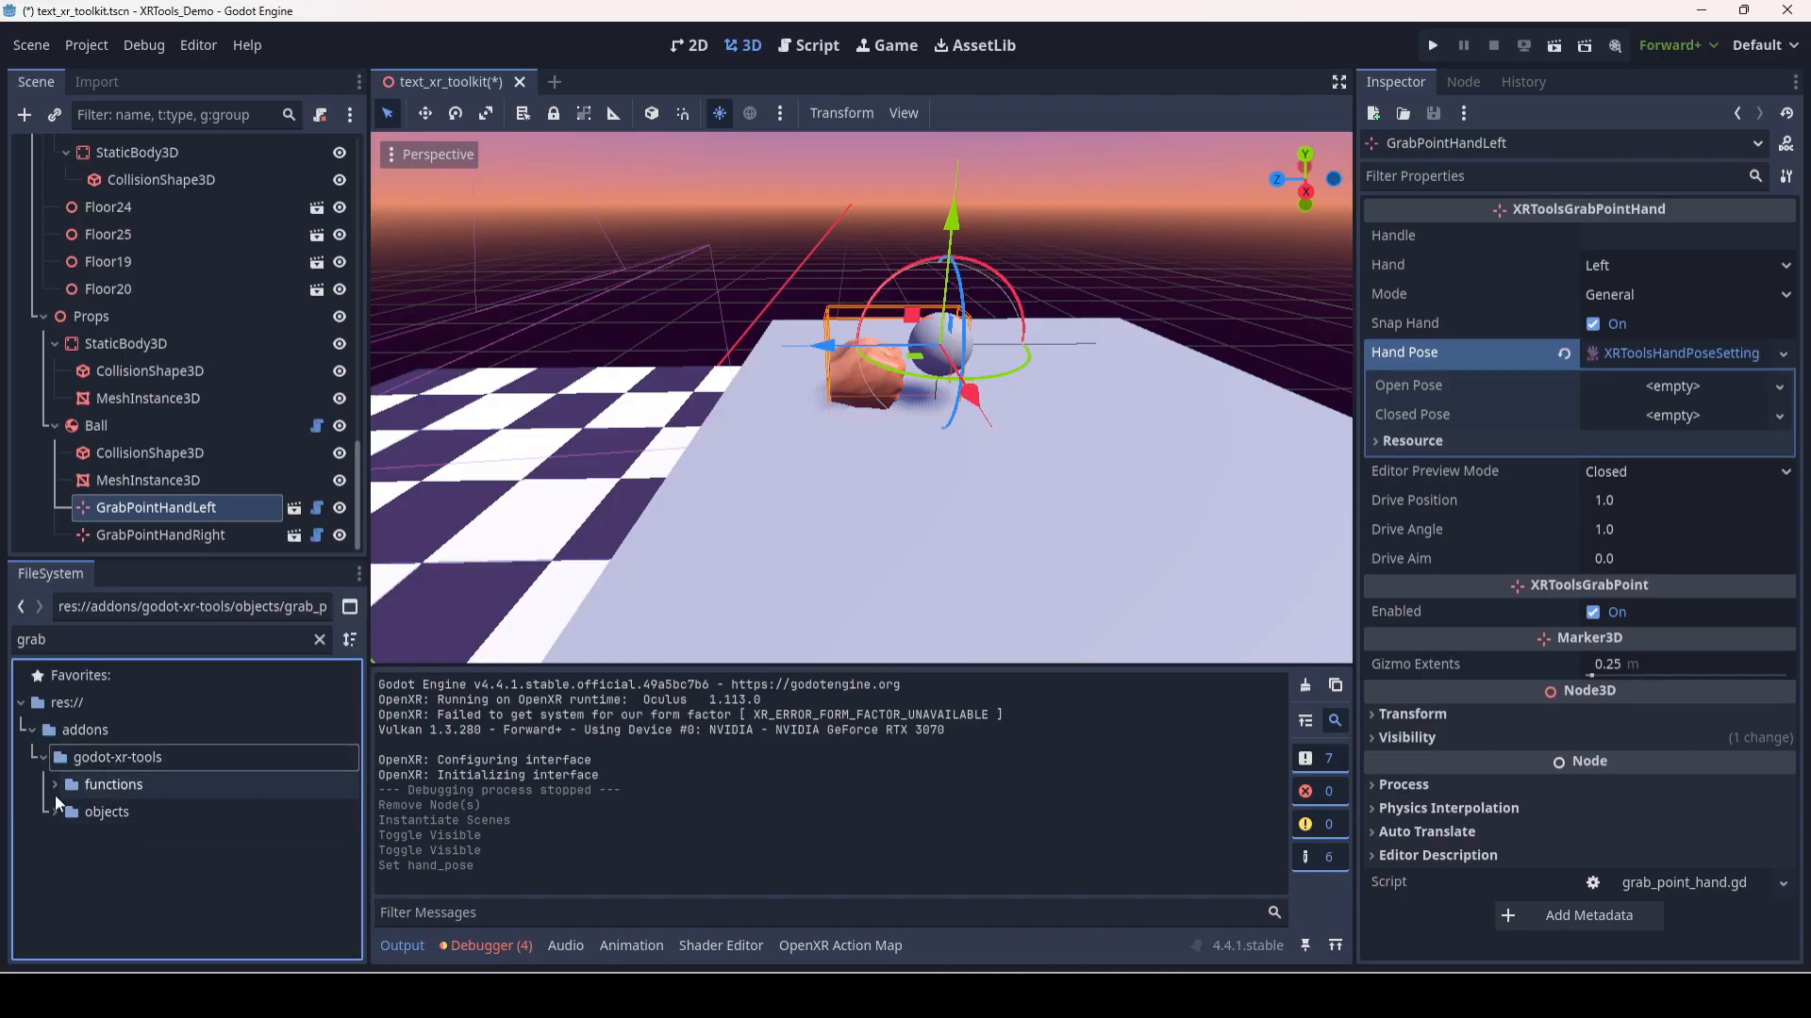
{"action": "left_click", "coordinate": [54, 784]}
{"action": "left_click", "coordinate": [54, 785]}
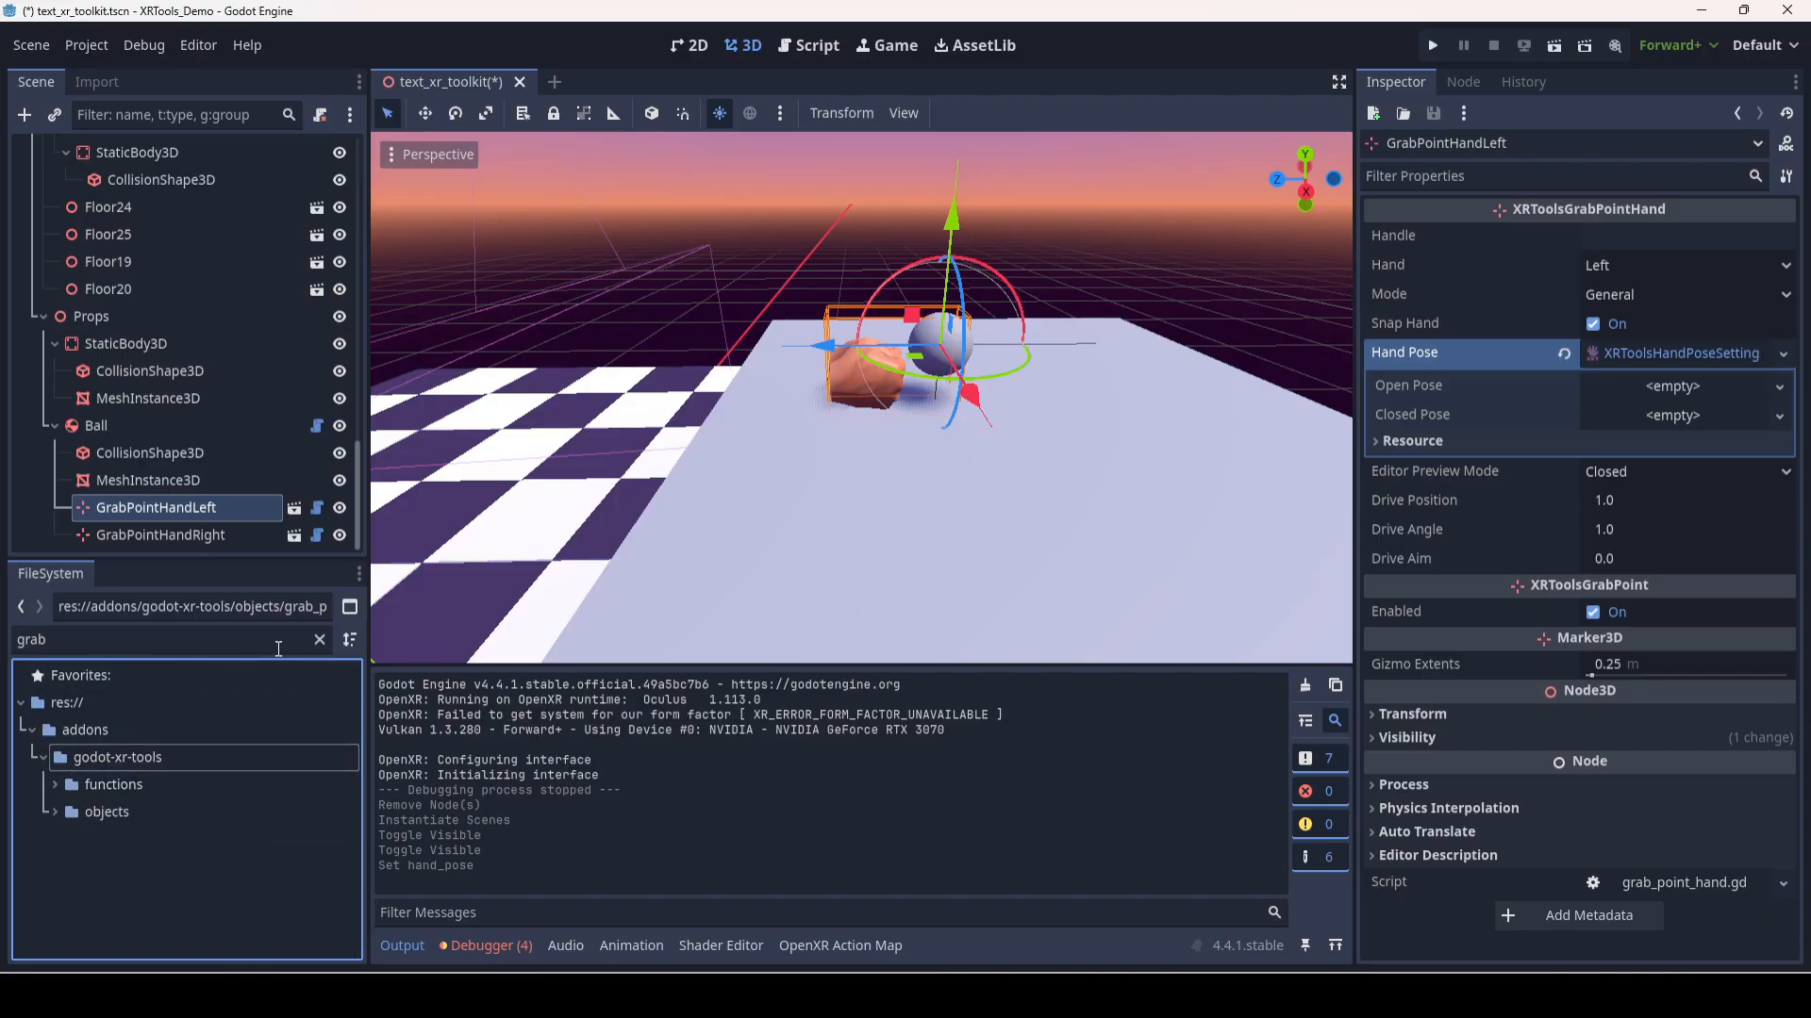
- Clear the file filter and collapse the grab_points and objects folders
{"action": "left_click", "coordinate": [319, 639]}
{"action": "scroll", "coordinate": [156, 869], "scroll_direction": "down", "scroll_amount": 2}
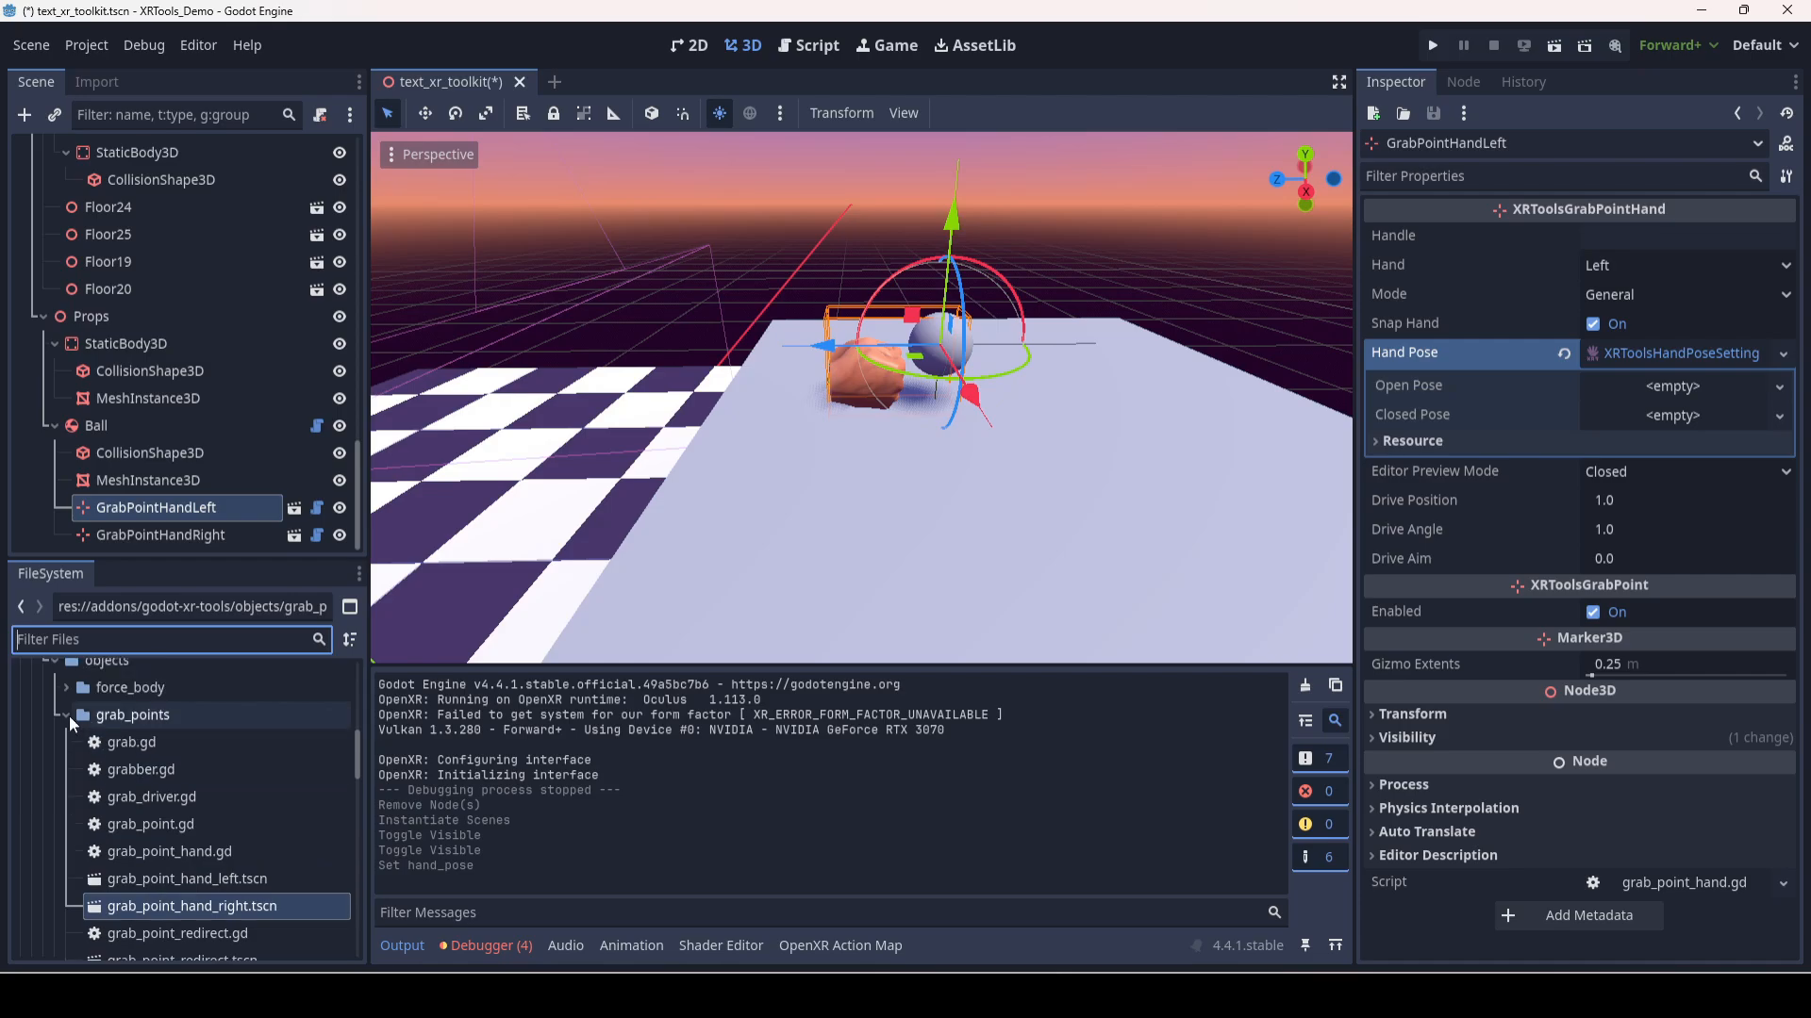
{"action": "left_click", "coordinate": [66, 713]}
{"action": "scroll", "coordinate": [64, 696], "scroll_direction": "up", "scroll_amount": 2}
{"action": "left_click", "coordinate": [57, 732]}
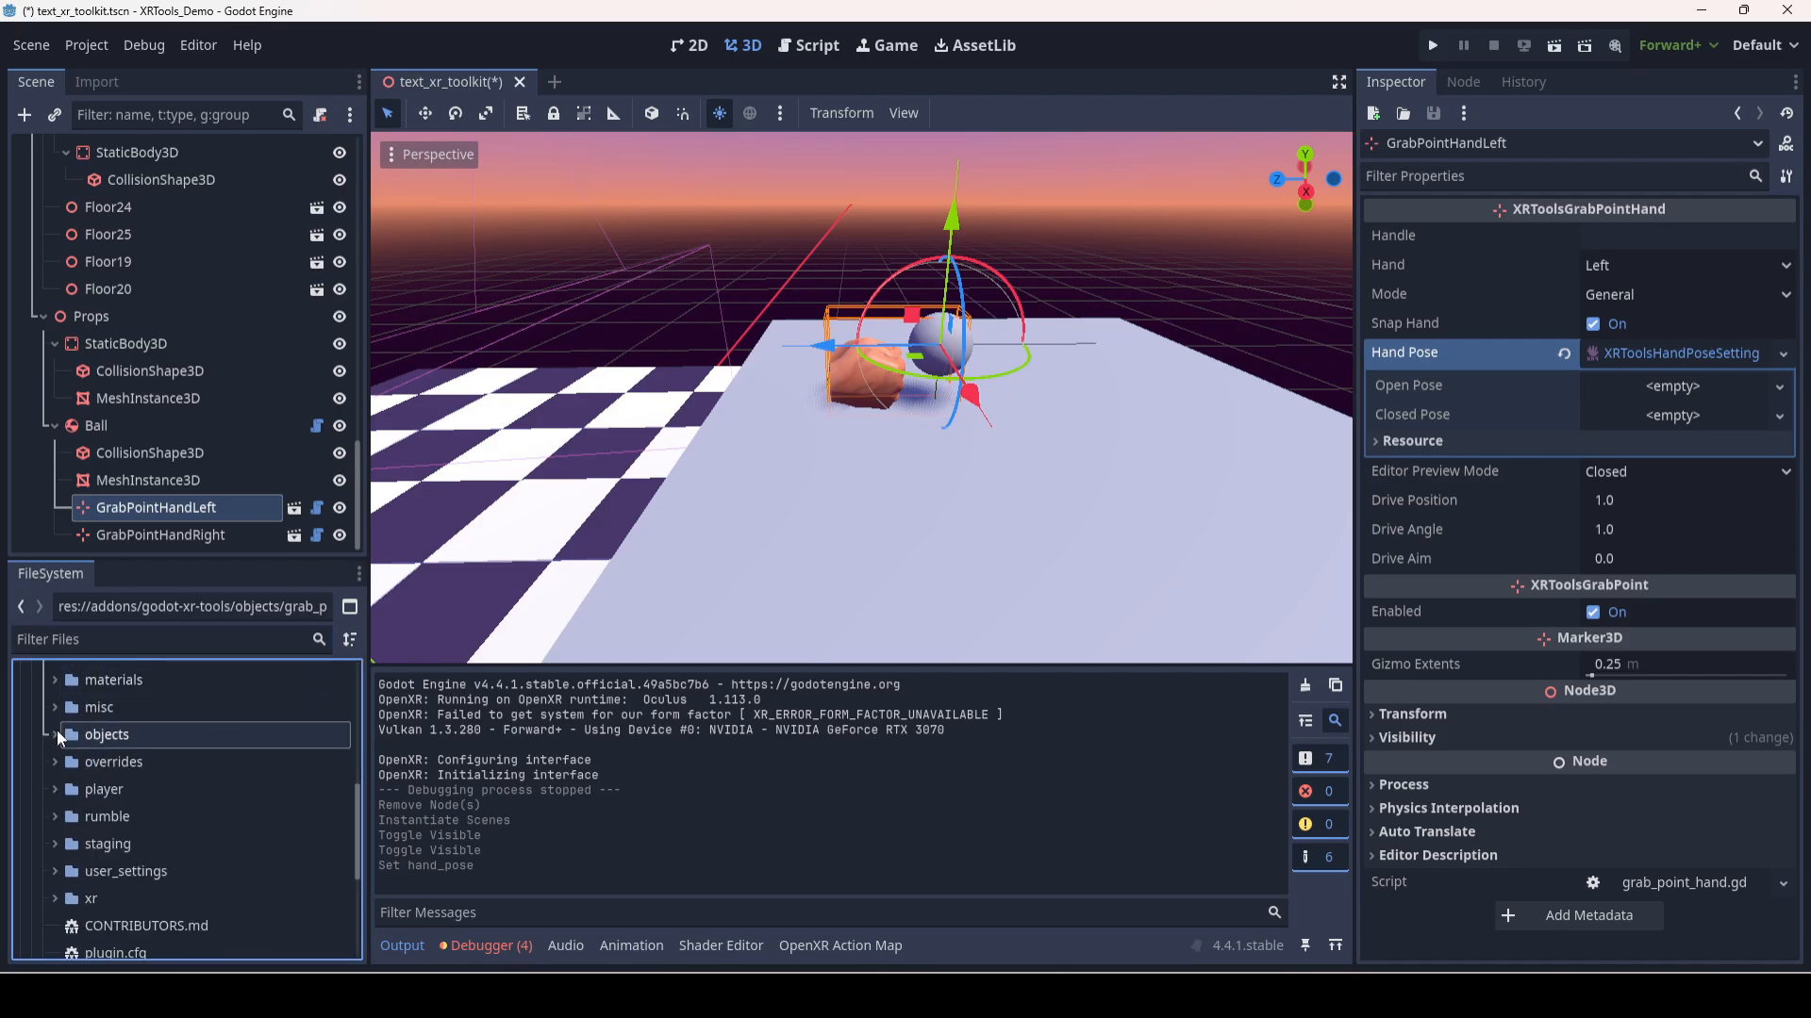
- Set GrabPointHandLeft's Open Pose and Closed Pose to Grip 3.res from the hands/animations/left folder
{"action": "scroll", "coordinate": [56, 730], "scroll_direction": "up", "scroll_amount": 2}
{"action": "left_click", "coordinate": [54, 670]}
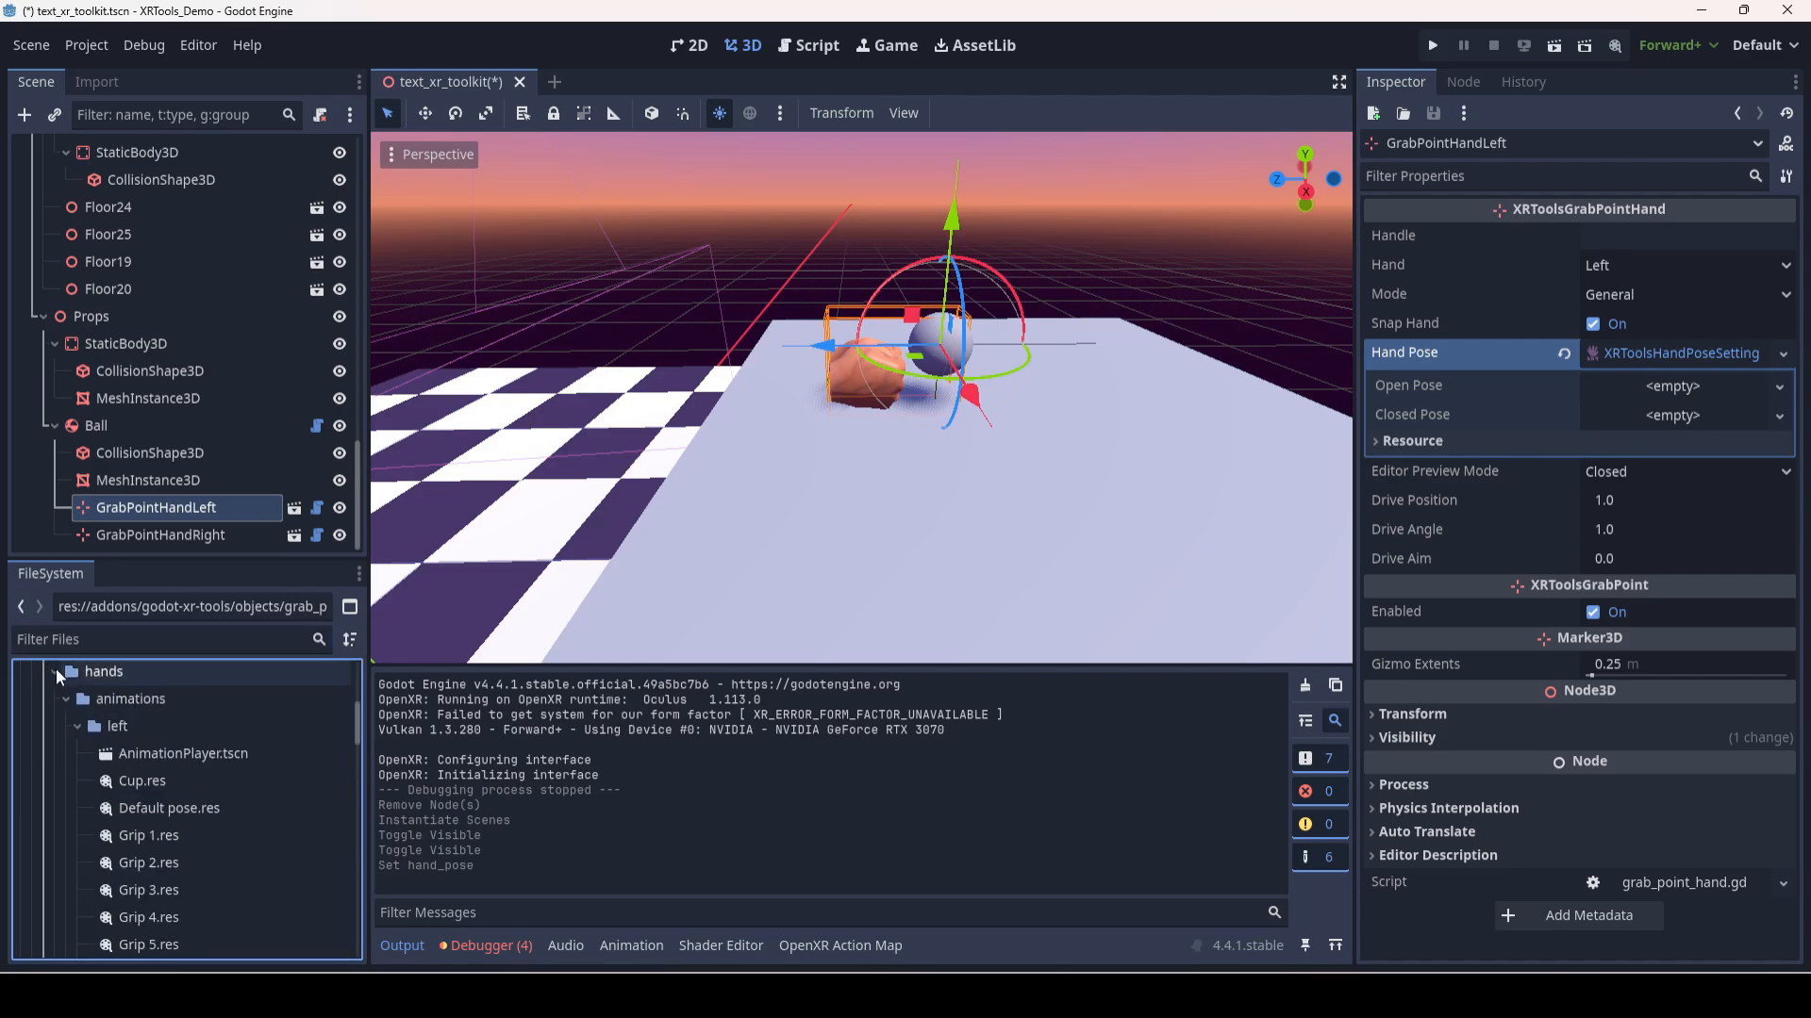
{"action": "left_click", "coordinate": [76, 726]}
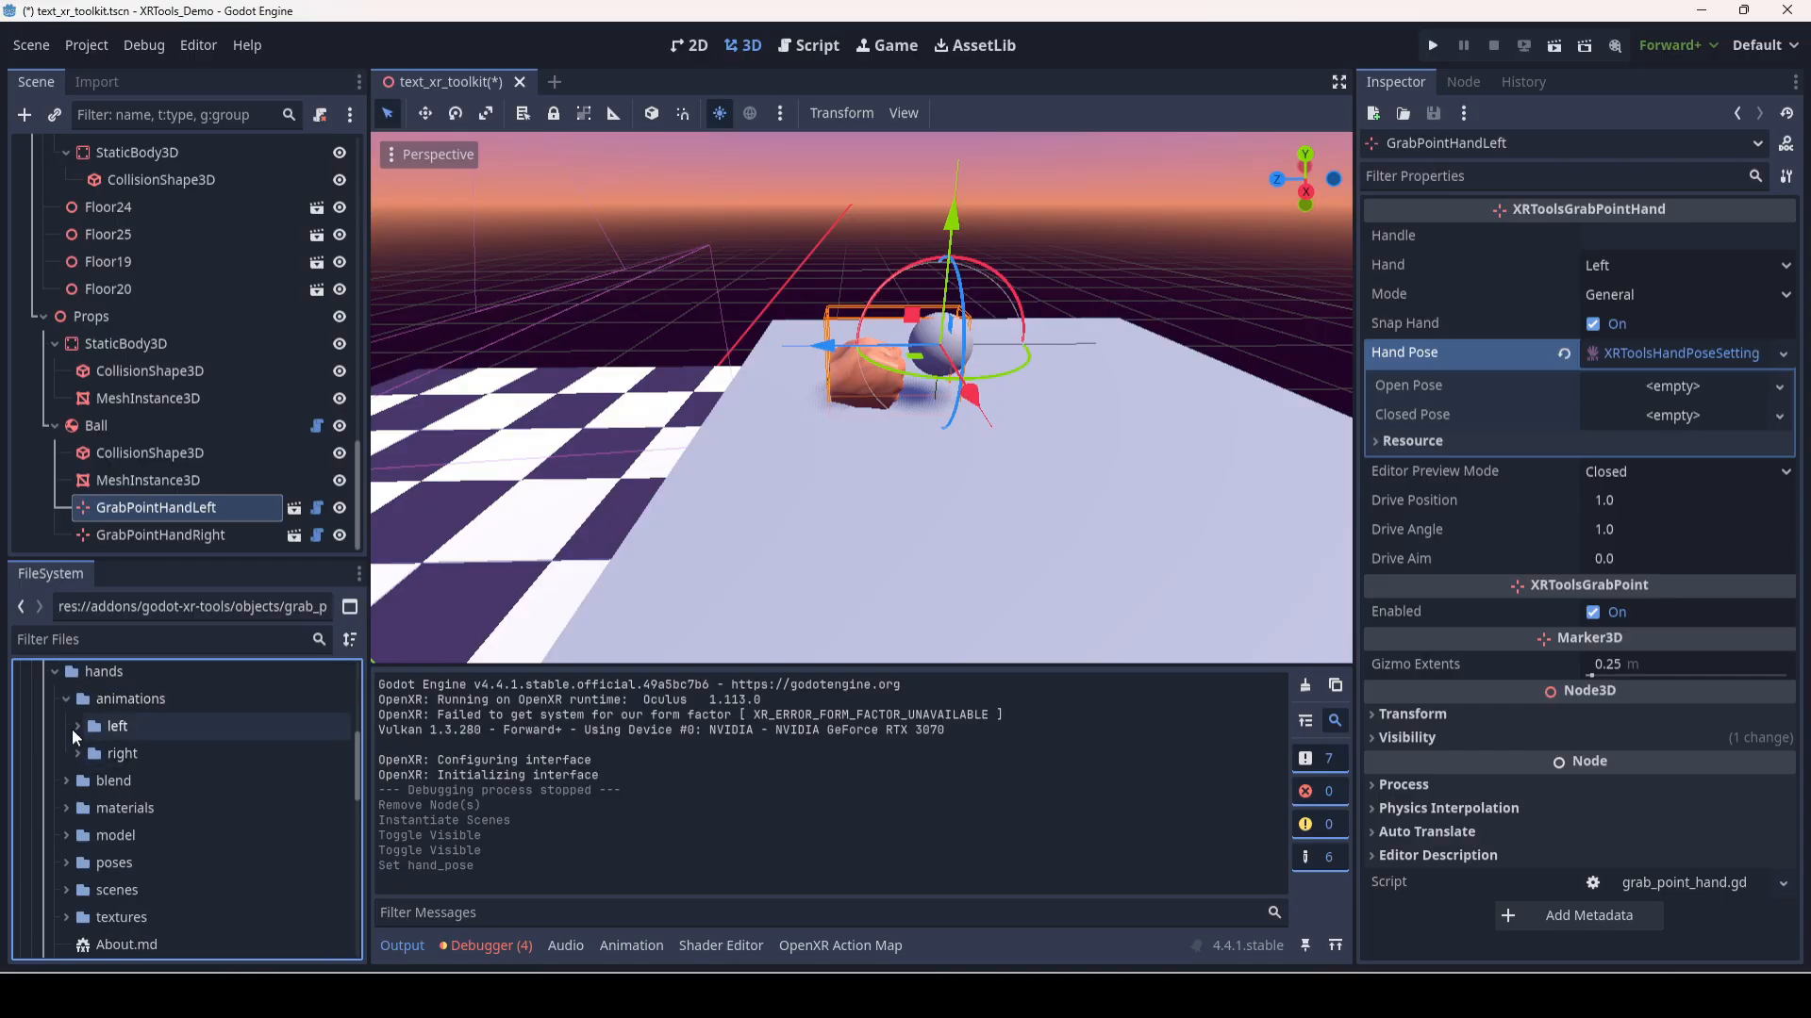
{"action": "left_click", "coordinate": [75, 724]}
{"action": "scroll", "coordinate": [153, 731], "scroll_direction": "down", "scroll_amount": 2}
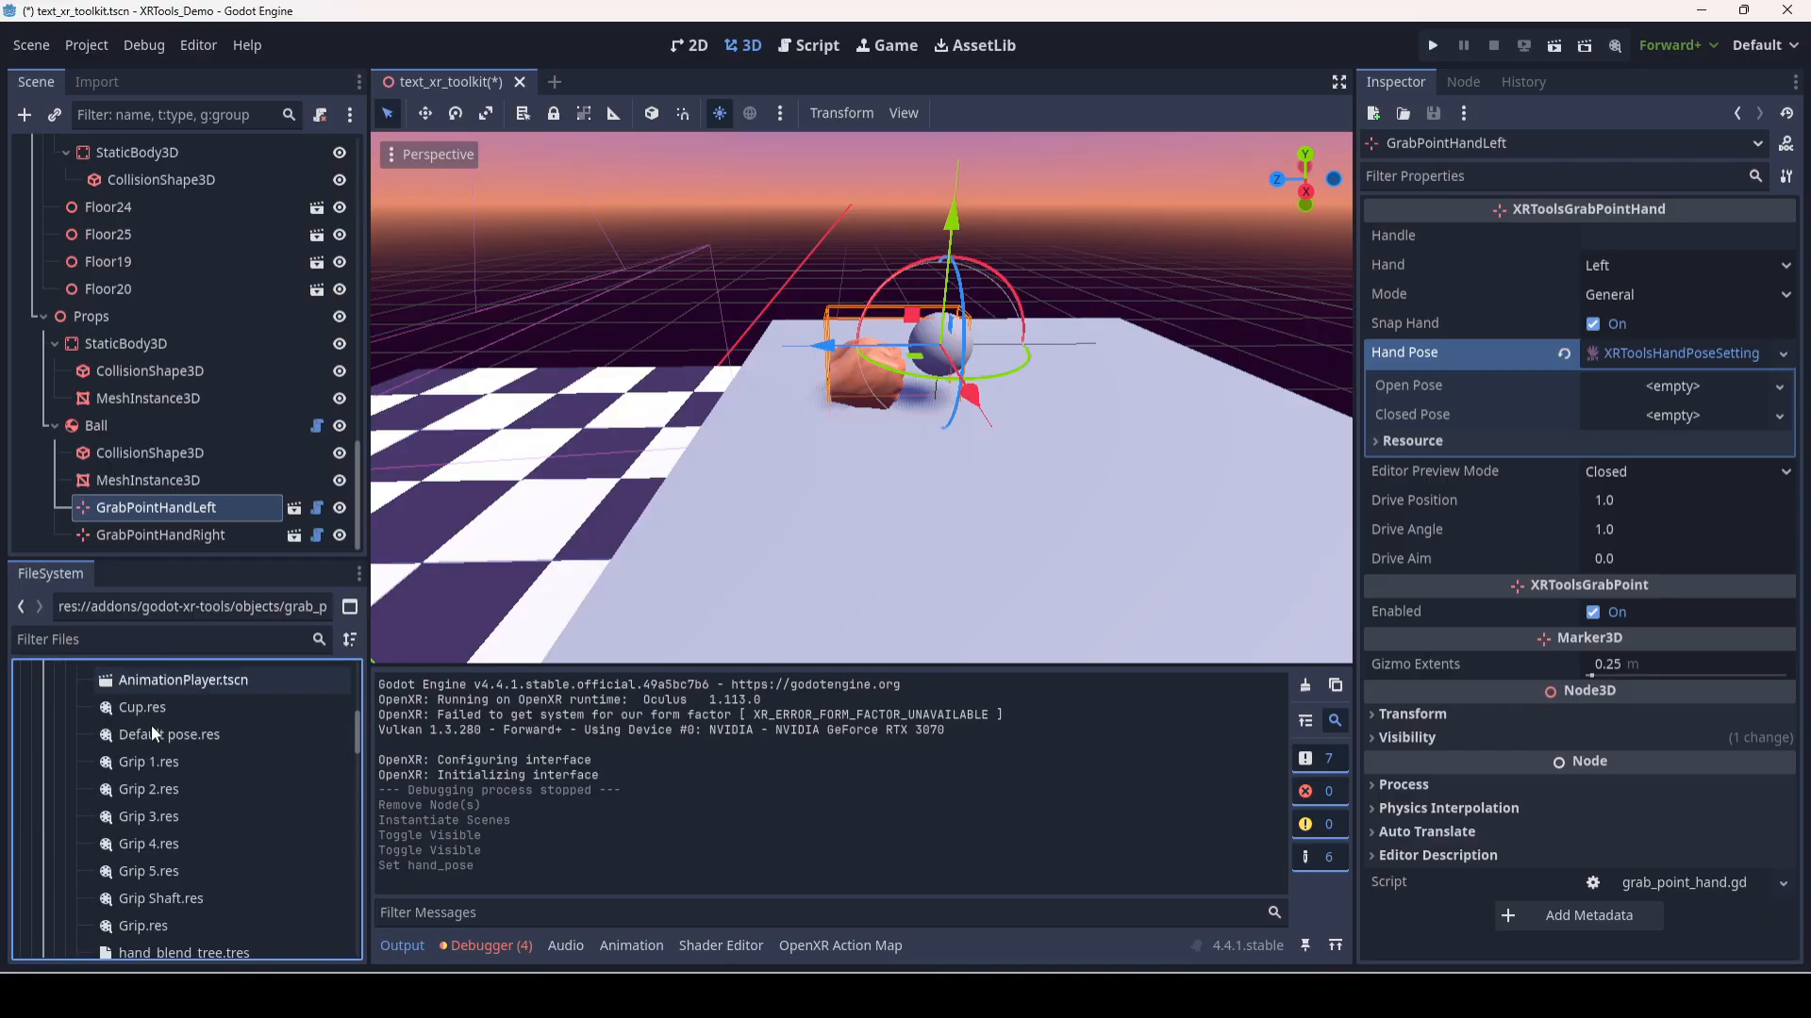
{"action": "left_click", "coordinate": [172, 817]}
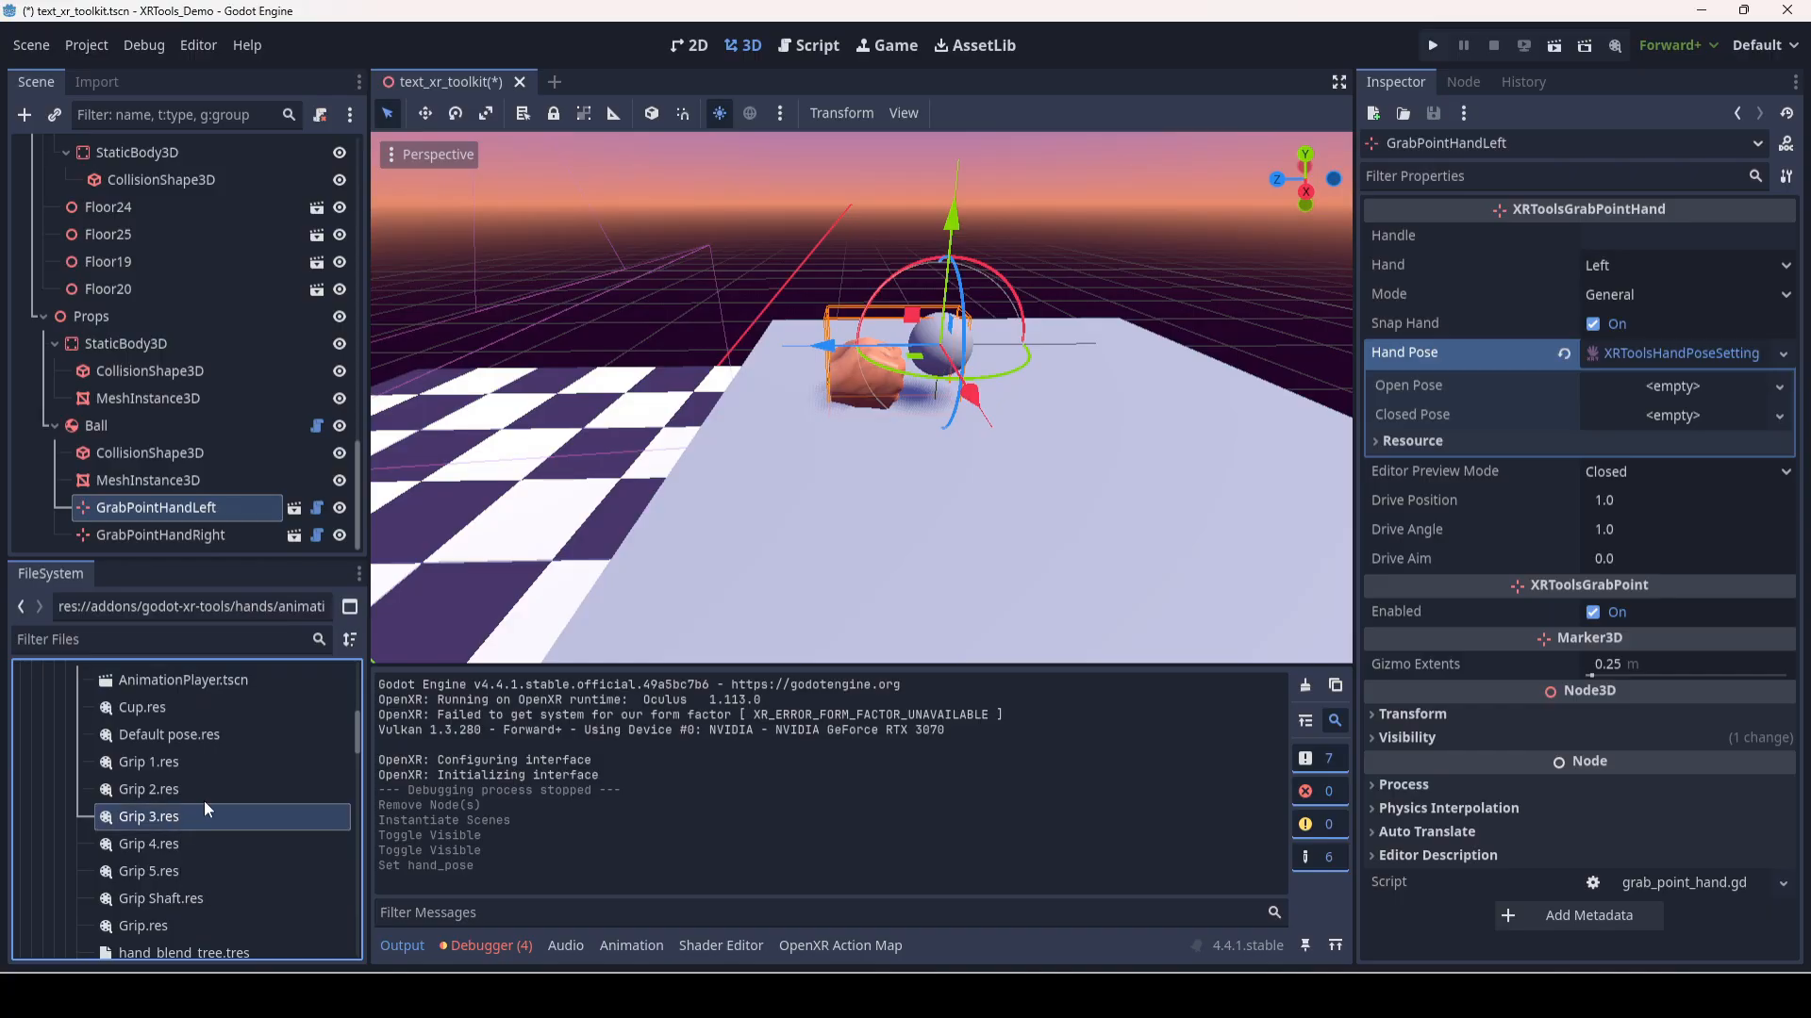
{"action": "left_click_drag", "start_coordinate": [204, 800], "coordinate": [1682, 385]}
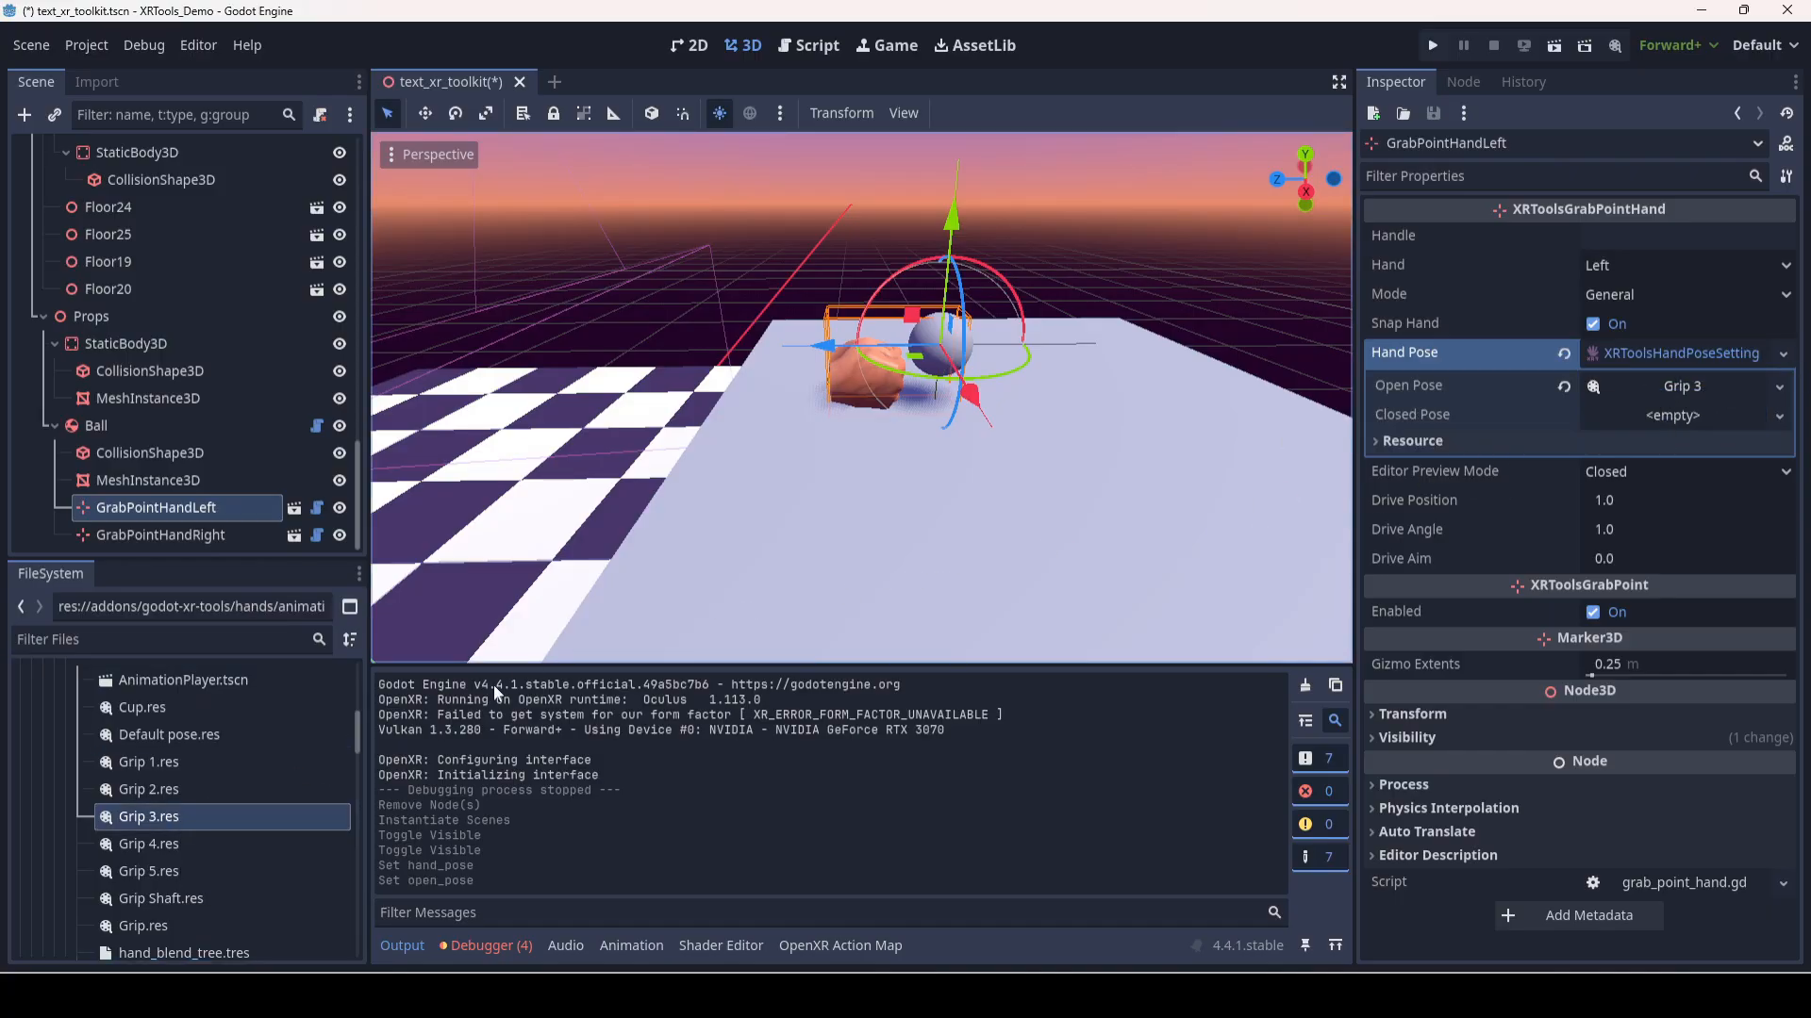
{"action": "left_click_drag", "start_coordinate": [174, 817], "coordinate": [1692, 426]}
- Move GrabPointHandLeft beside the ball and raise it so the gripping fingers wrap around the ball
{"action": "middle_click_drag", "start_coordinate": [872, 411], "coordinate": [773, 387]}
{"action": "left_click_drag", "start_coordinate": [976, 386], "coordinate": [775, 324]}
{"action": "left_click_drag", "start_coordinate": [749, 438], "coordinate": [802, 358]}
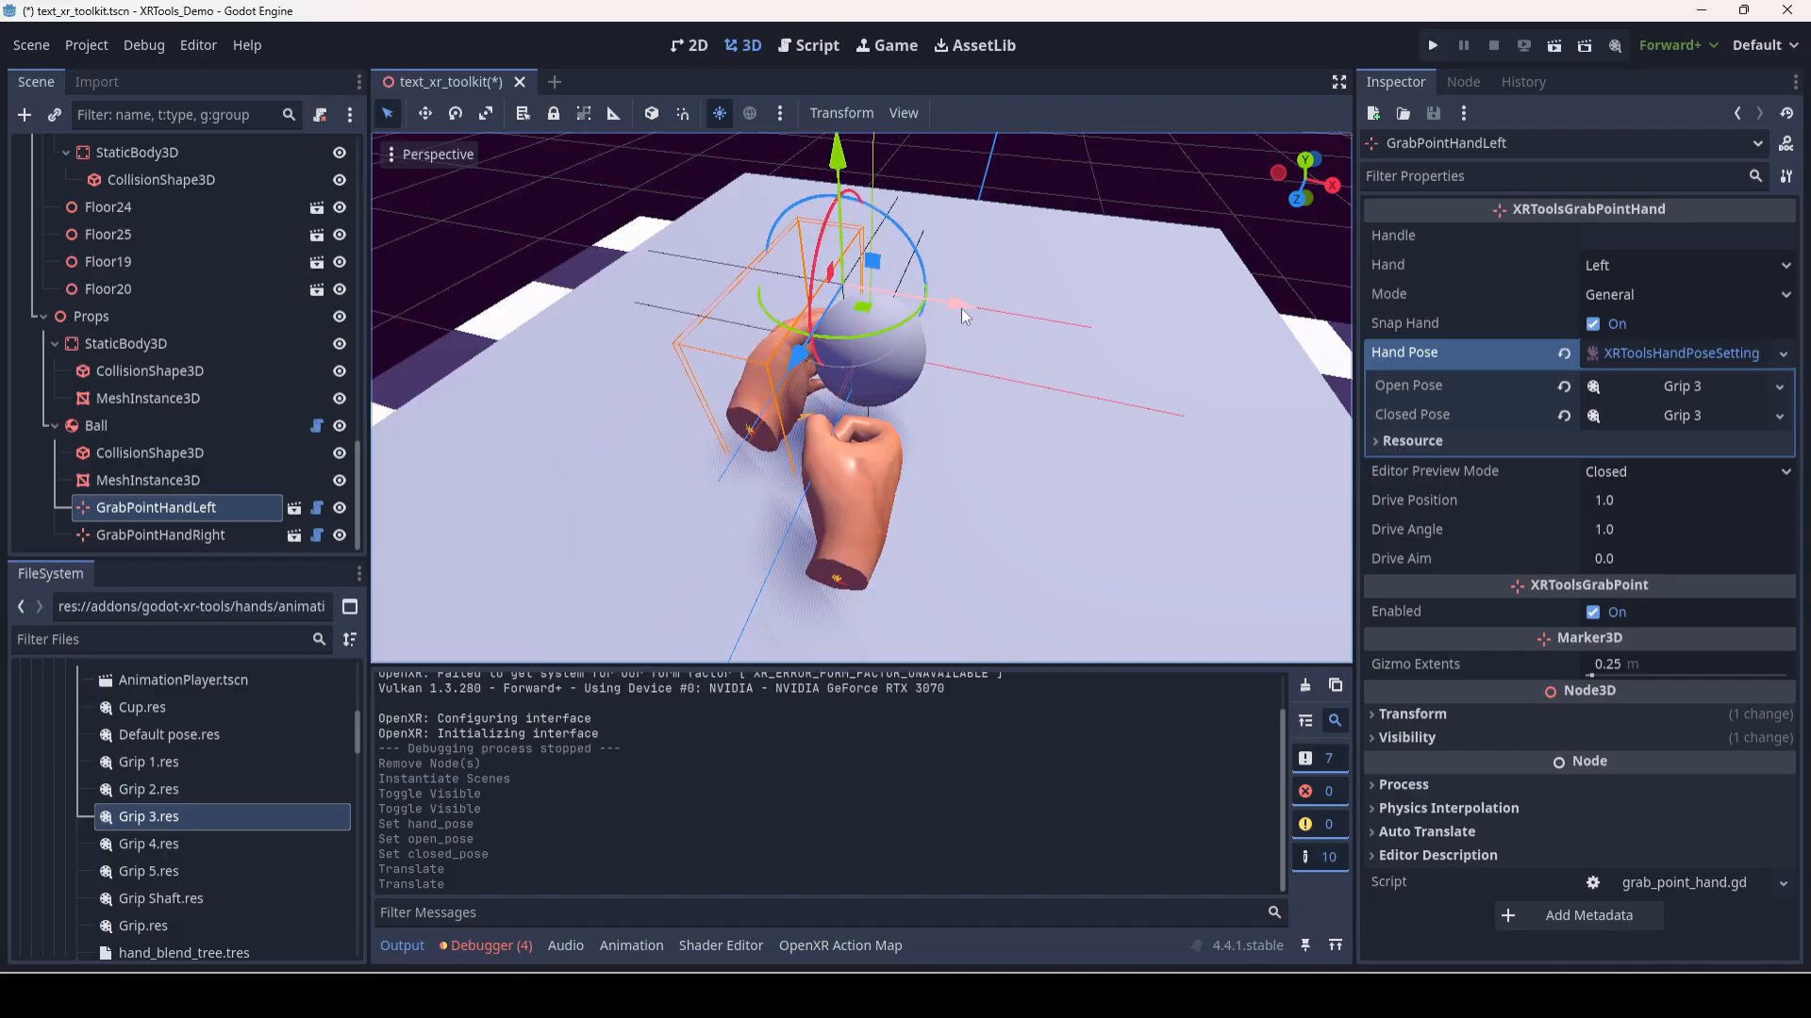
{"action": "left_click_drag", "start_coordinate": [960, 308], "coordinate": [992, 313]}
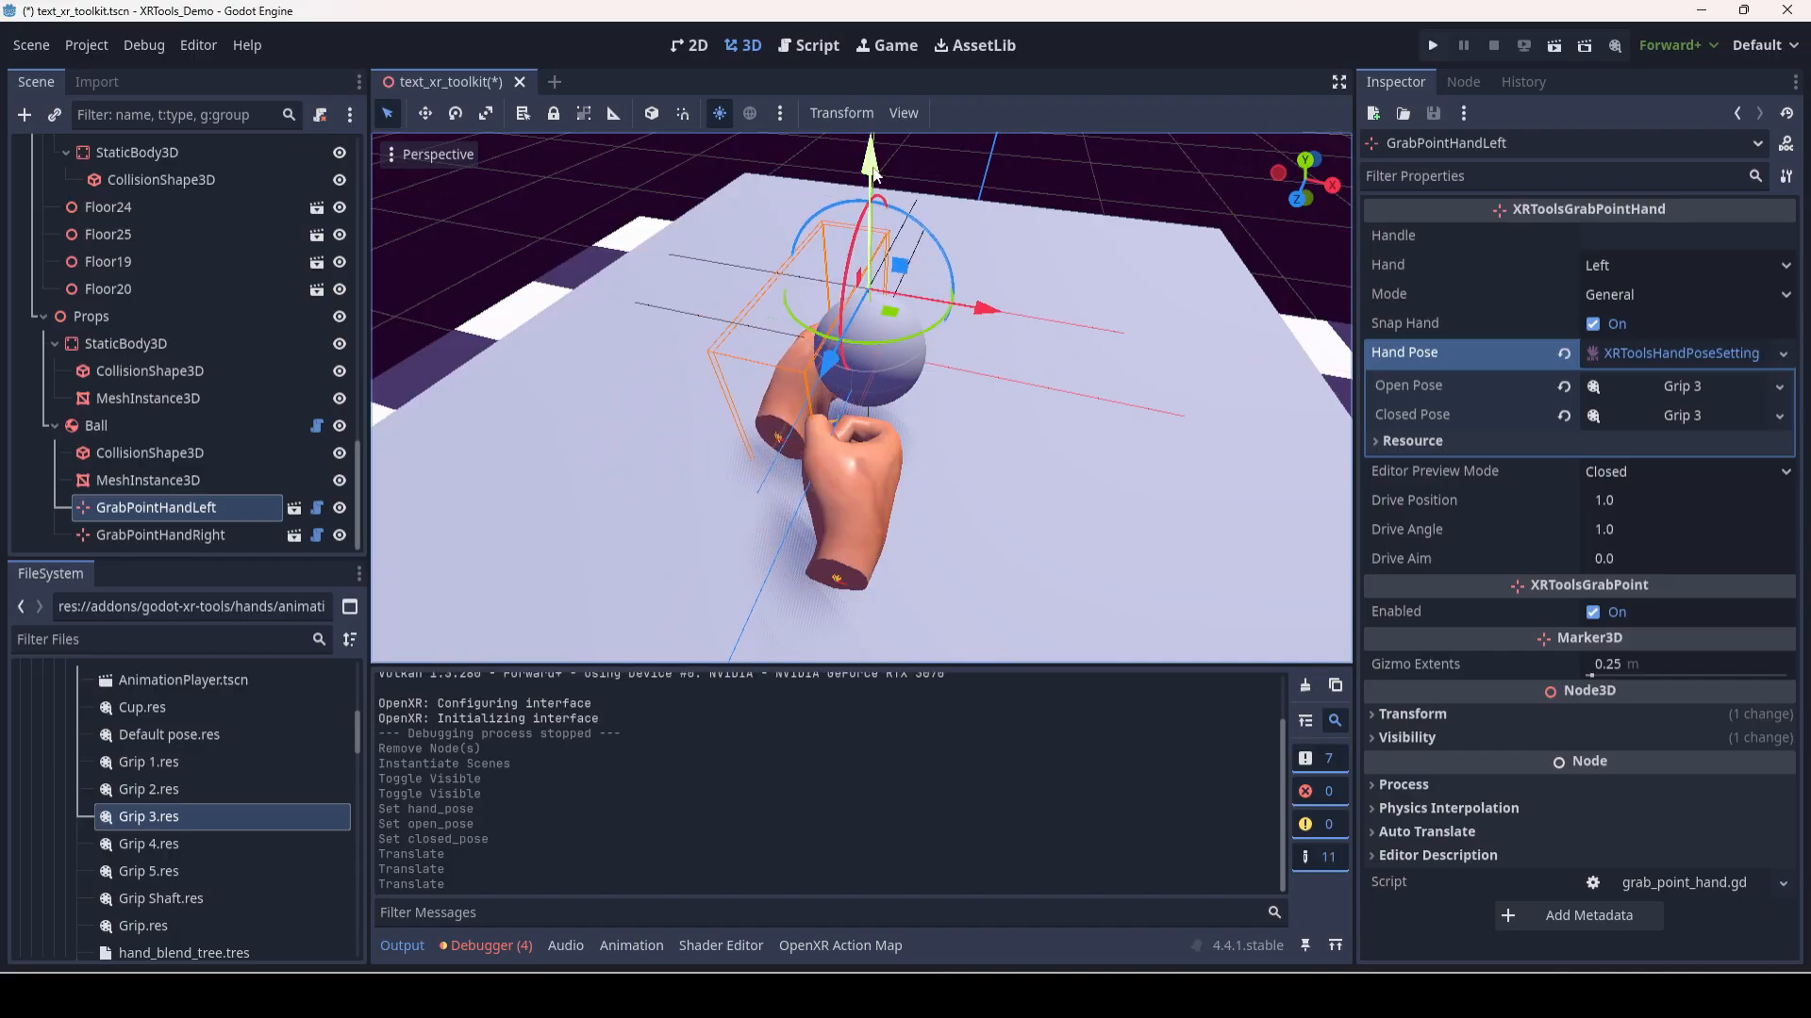
{"action": "left_click_drag", "start_coordinate": [870, 162], "coordinate": [885, 111]}
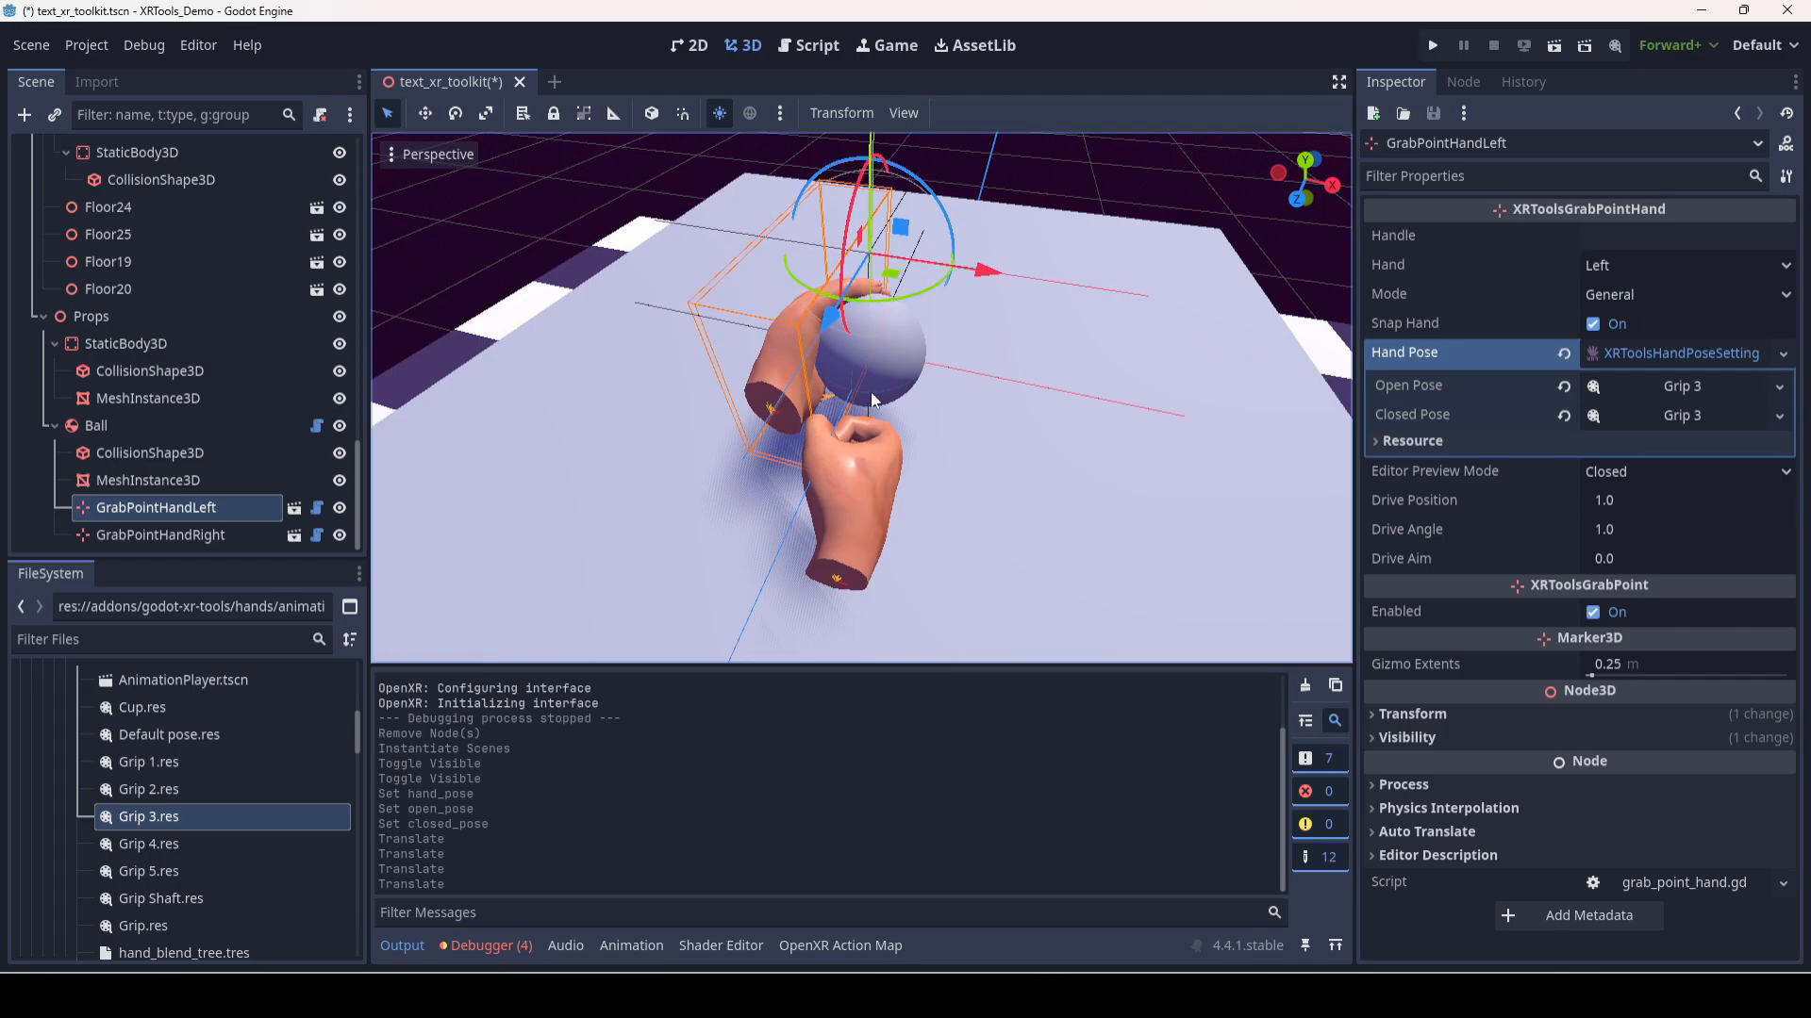
- Nudge GrabPointHandLeft slightly along its Z axis to refine the hand's fit around the ball
{"action": "scroll", "coordinate": [1016, 345], "scroll_direction": "up", "scroll_amount": 3}
{"action": "middle_click_drag", "start_coordinate": [1131, 368], "coordinate": [878, 427]}
{"action": "scroll", "coordinate": [879, 424], "scroll_direction": "down", "scroll_amount": 3}
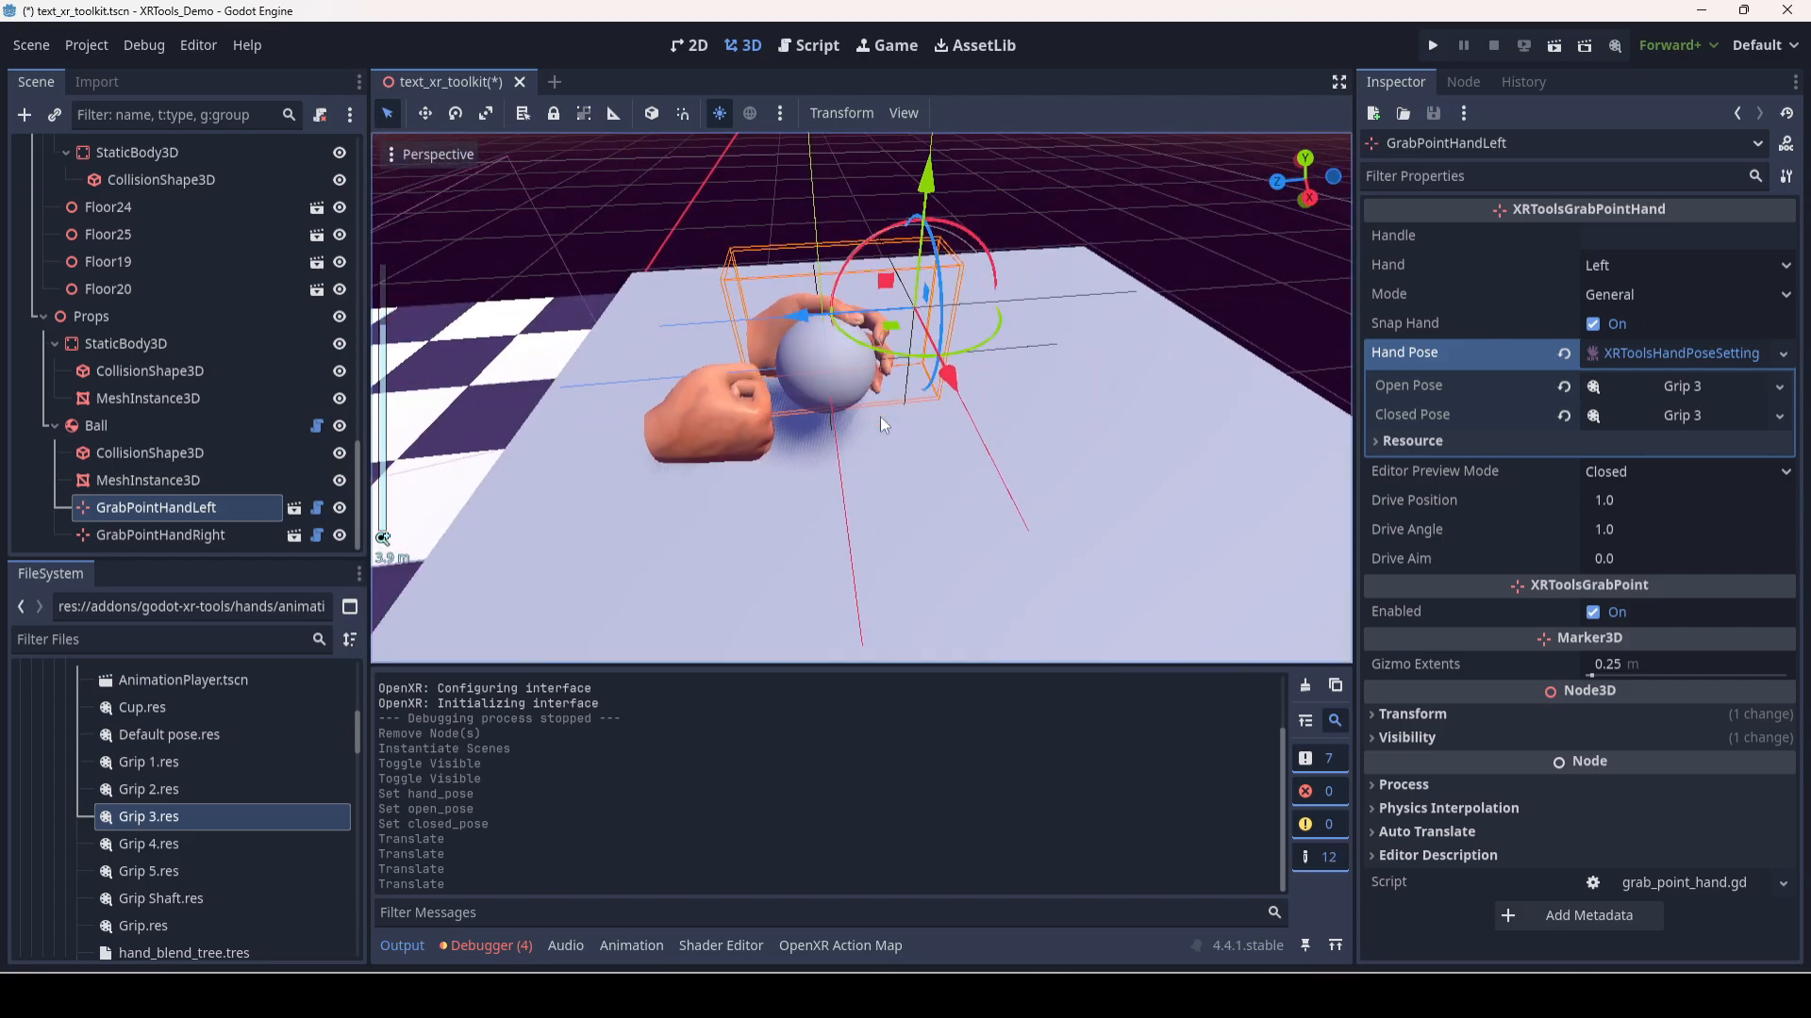
{"action": "key", "text": "f"}
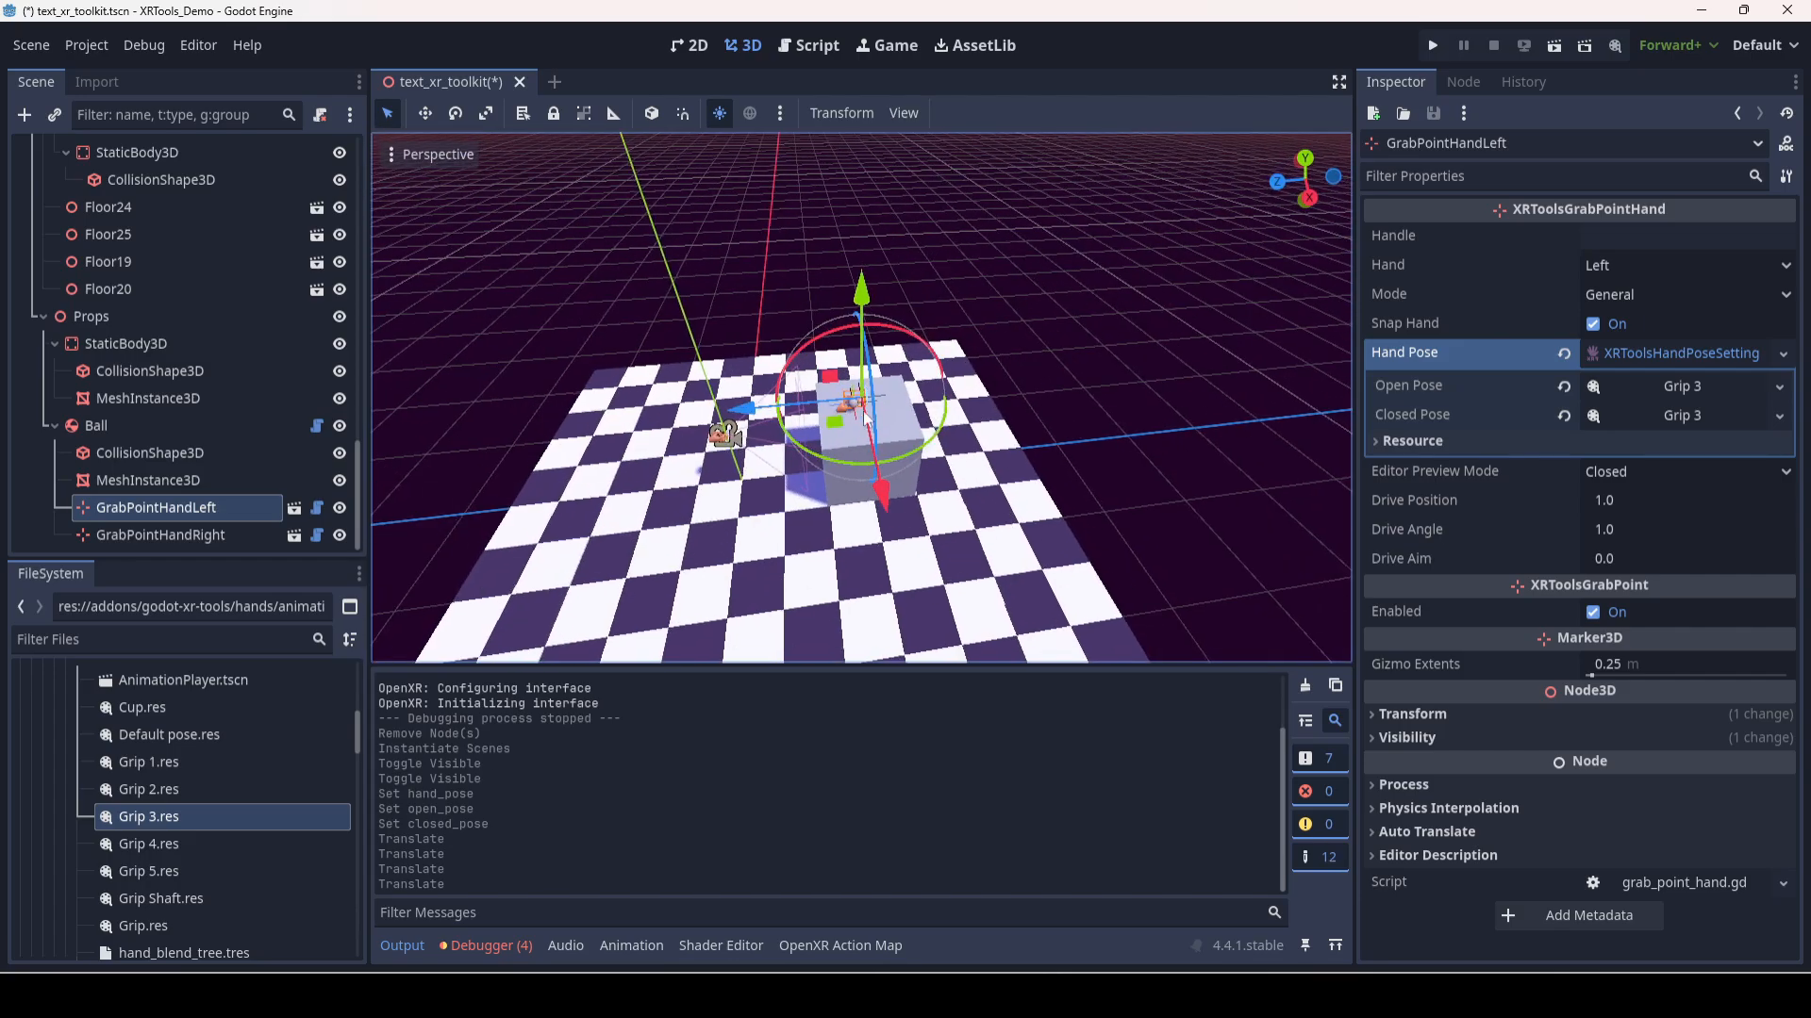
{"action": "scroll", "coordinate": [925, 394], "scroll_direction": "up", "scroll_amount": 20}
{"action": "middle_click_drag", "start_coordinate": [927, 402], "coordinate": [841, 299]}
{"action": "left_click_drag", "start_coordinate": [924, 296], "coordinate": [907, 291]}
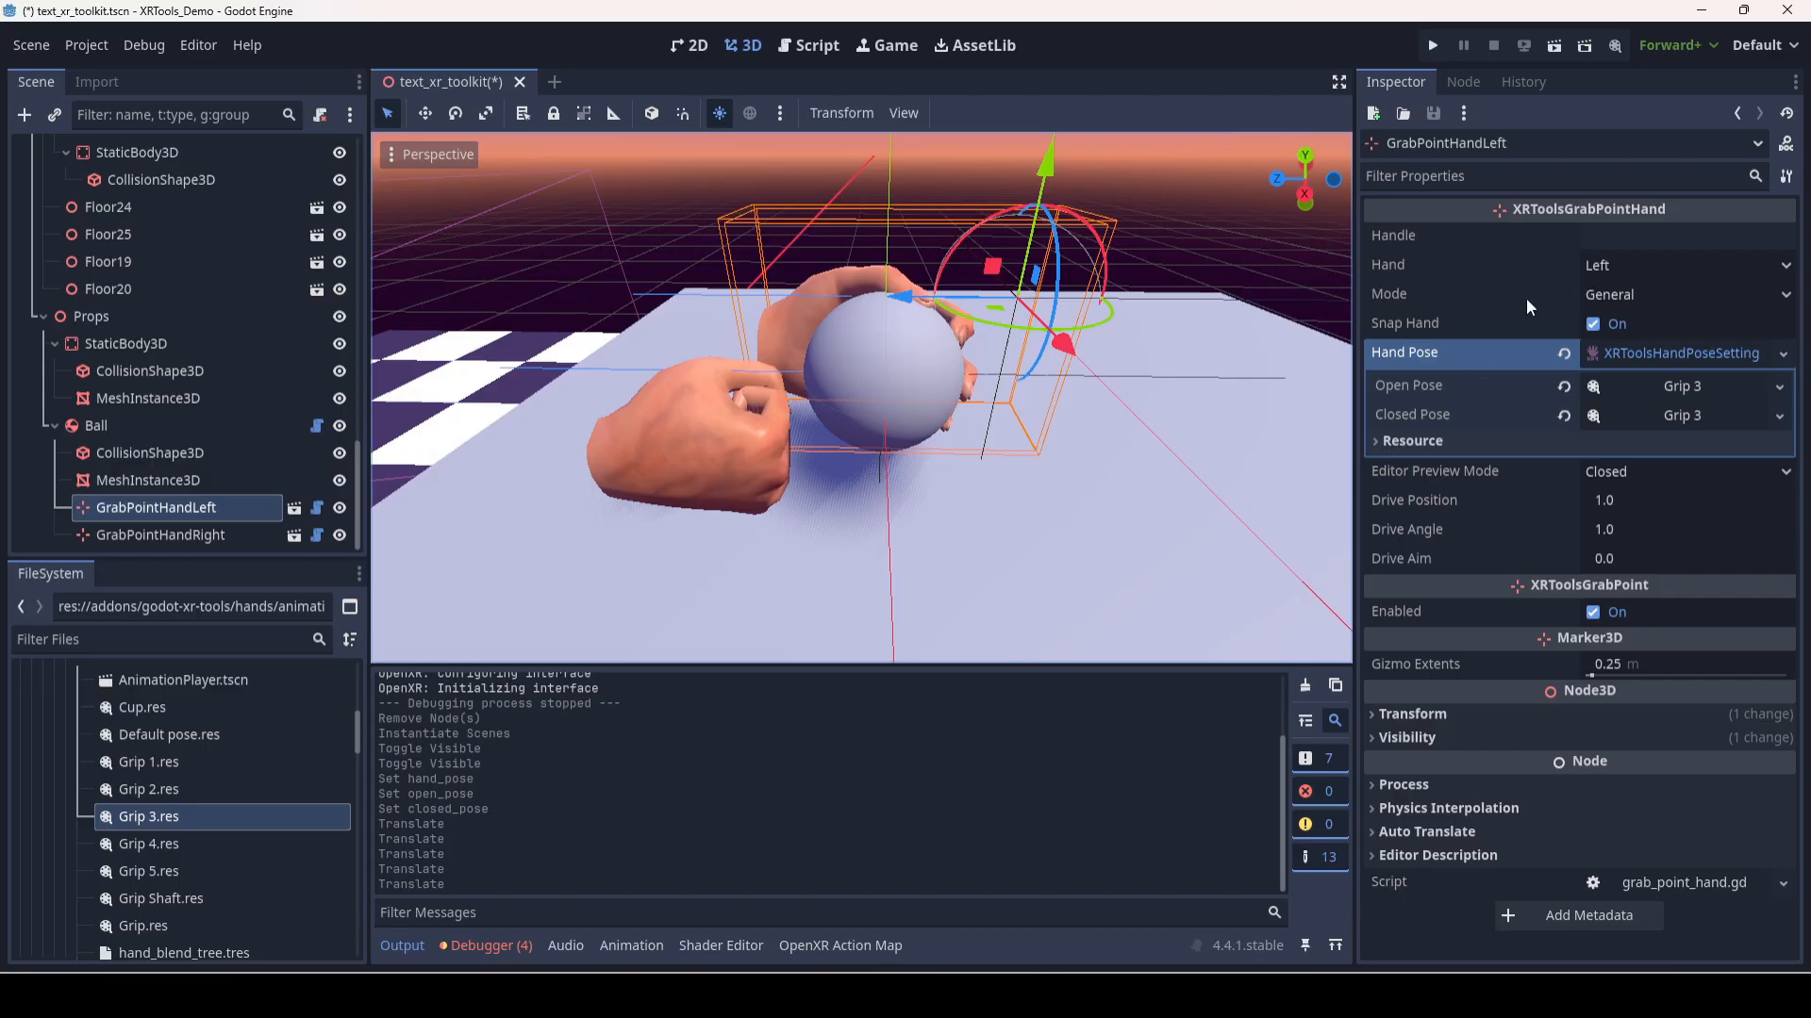
- Assign a new XRToolsHandPoseSettings resource to GrabPointHandRight's Hand Pose
{"action": "left_click", "coordinate": [212, 535]}
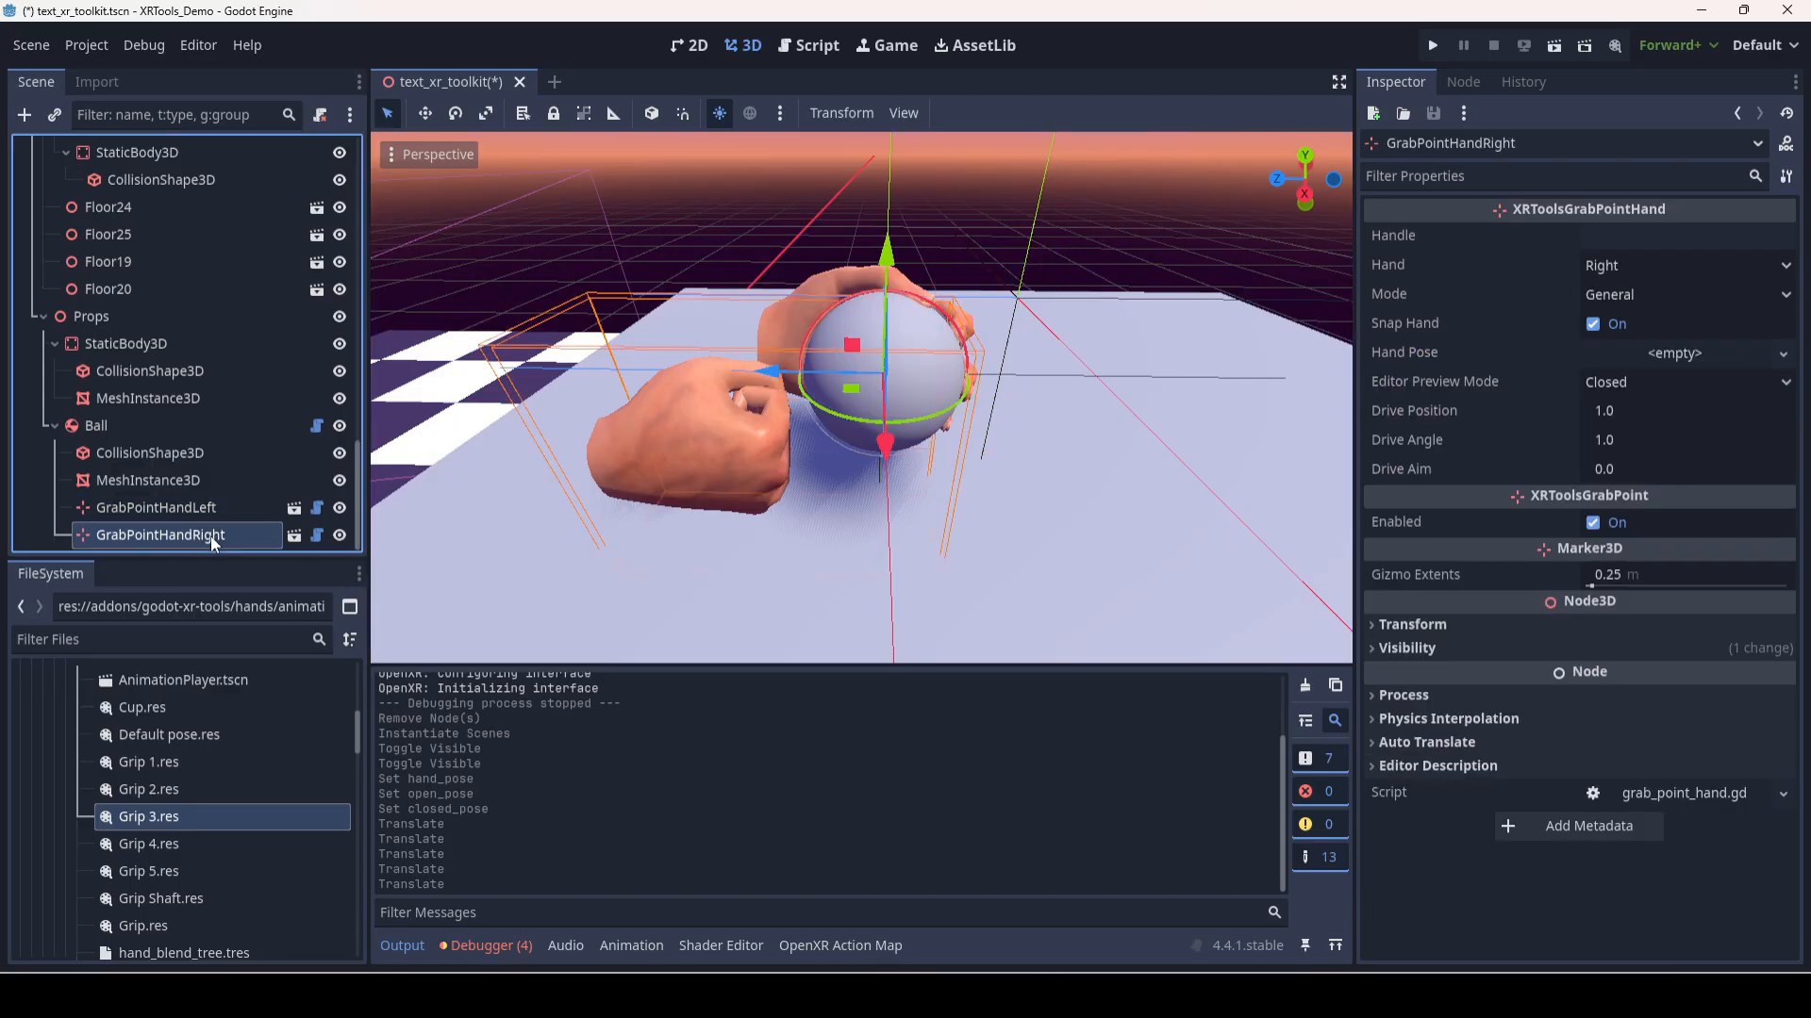
{"action": "left_click", "coordinate": [1689, 352]}
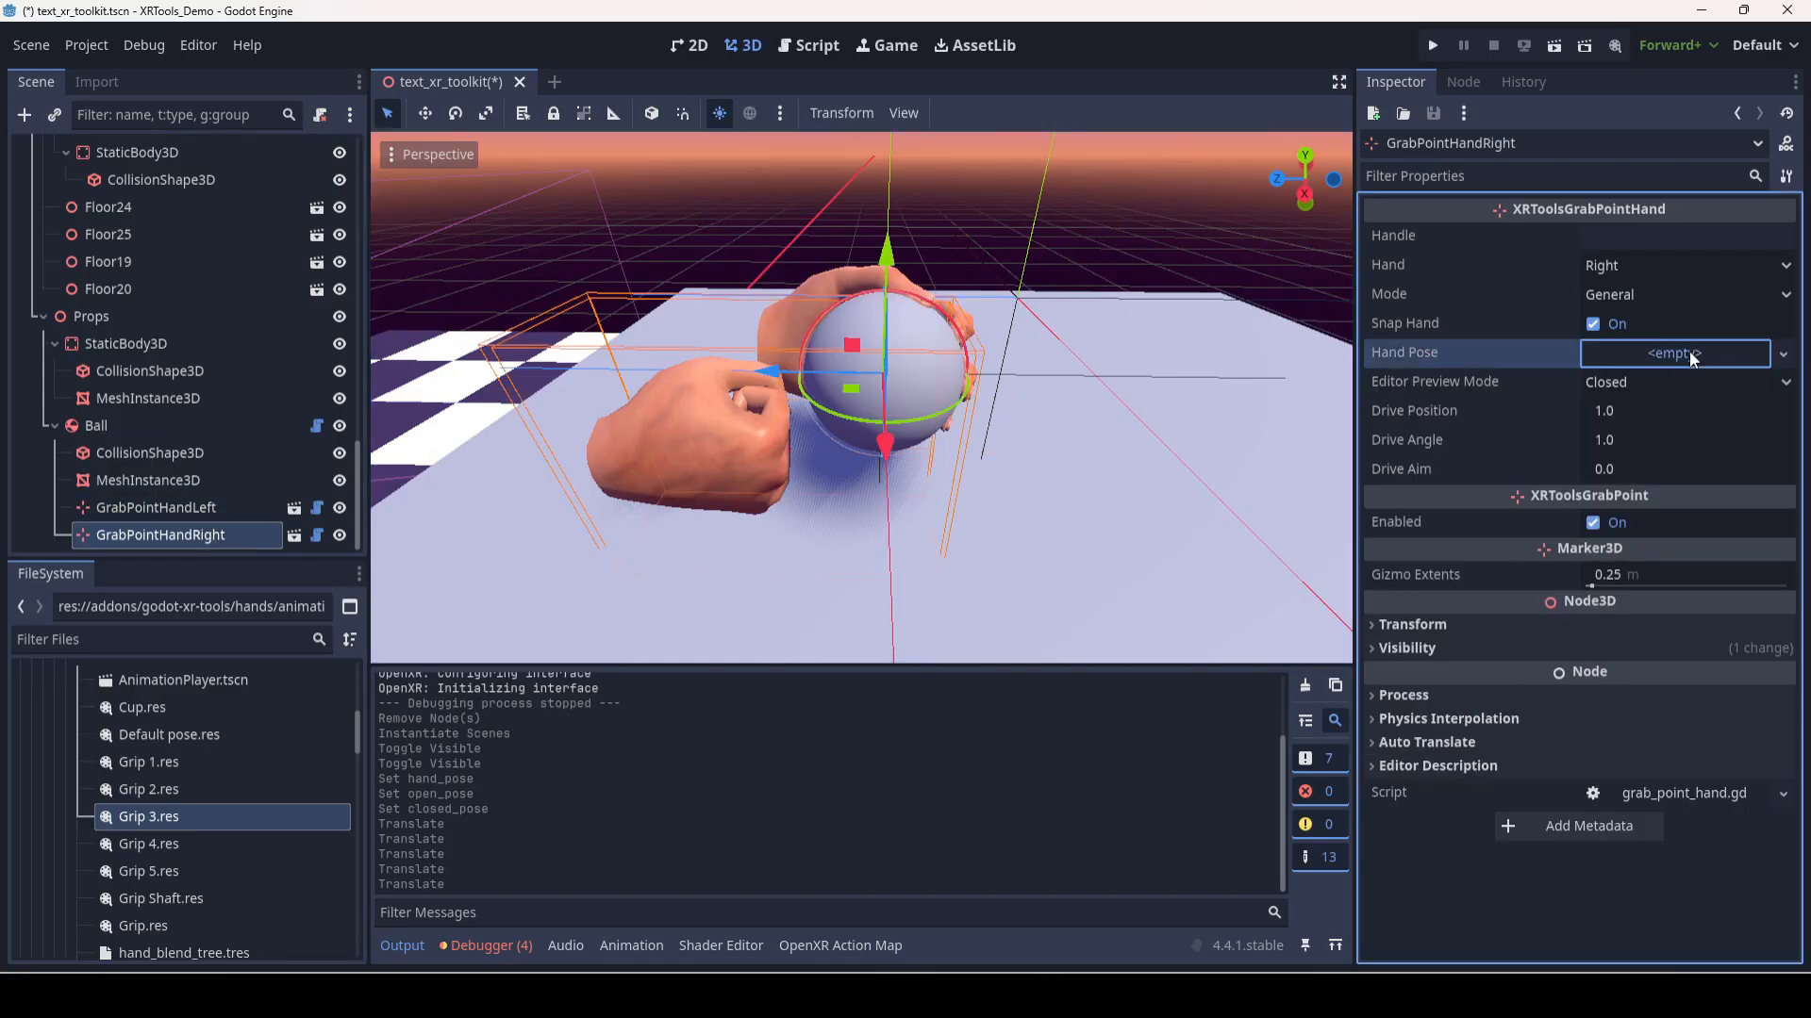
{"action": "left_click", "coordinate": [1666, 377]}
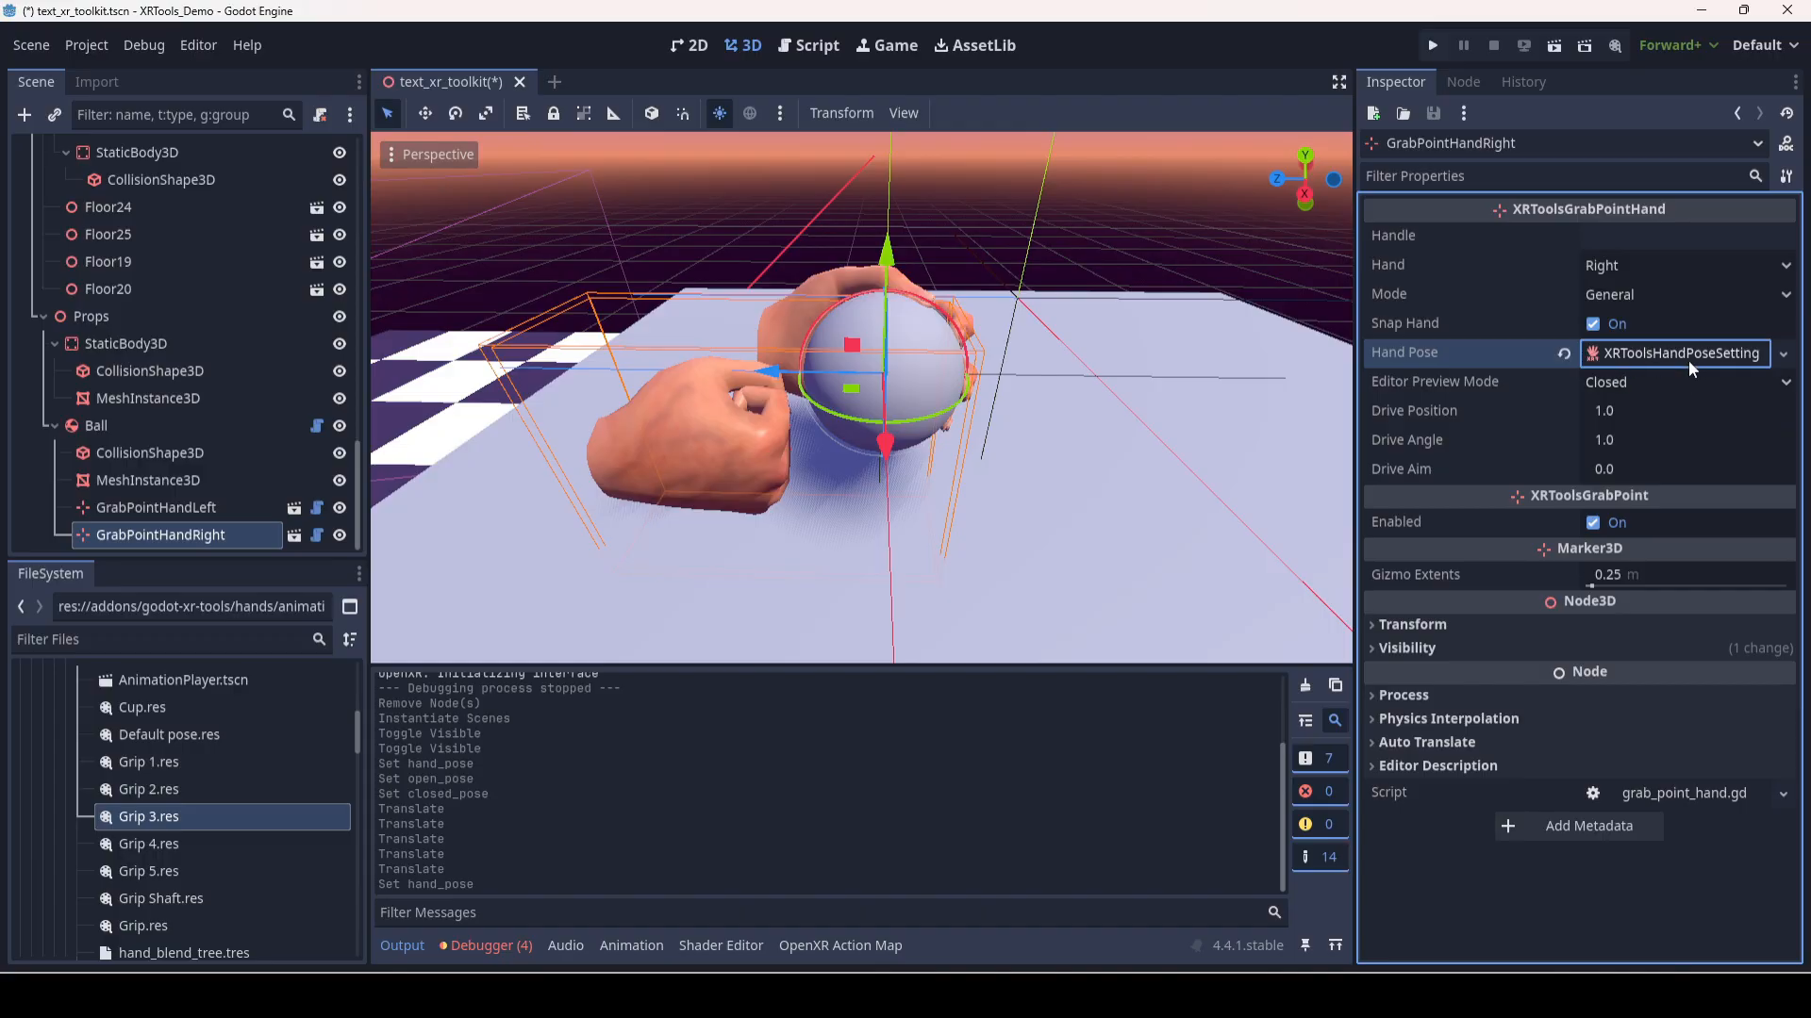
- Set both the Open Pose and Closed Pose of GrabPointHandRight's hand pose settings to Grip 3.res
{"action": "scroll", "coordinate": [143, 790], "scroll_direction": "down", "scroll_amount": 5}
{"action": "scroll", "coordinate": [156, 800], "scroll_direction": "down", "scroll_amount": 6}
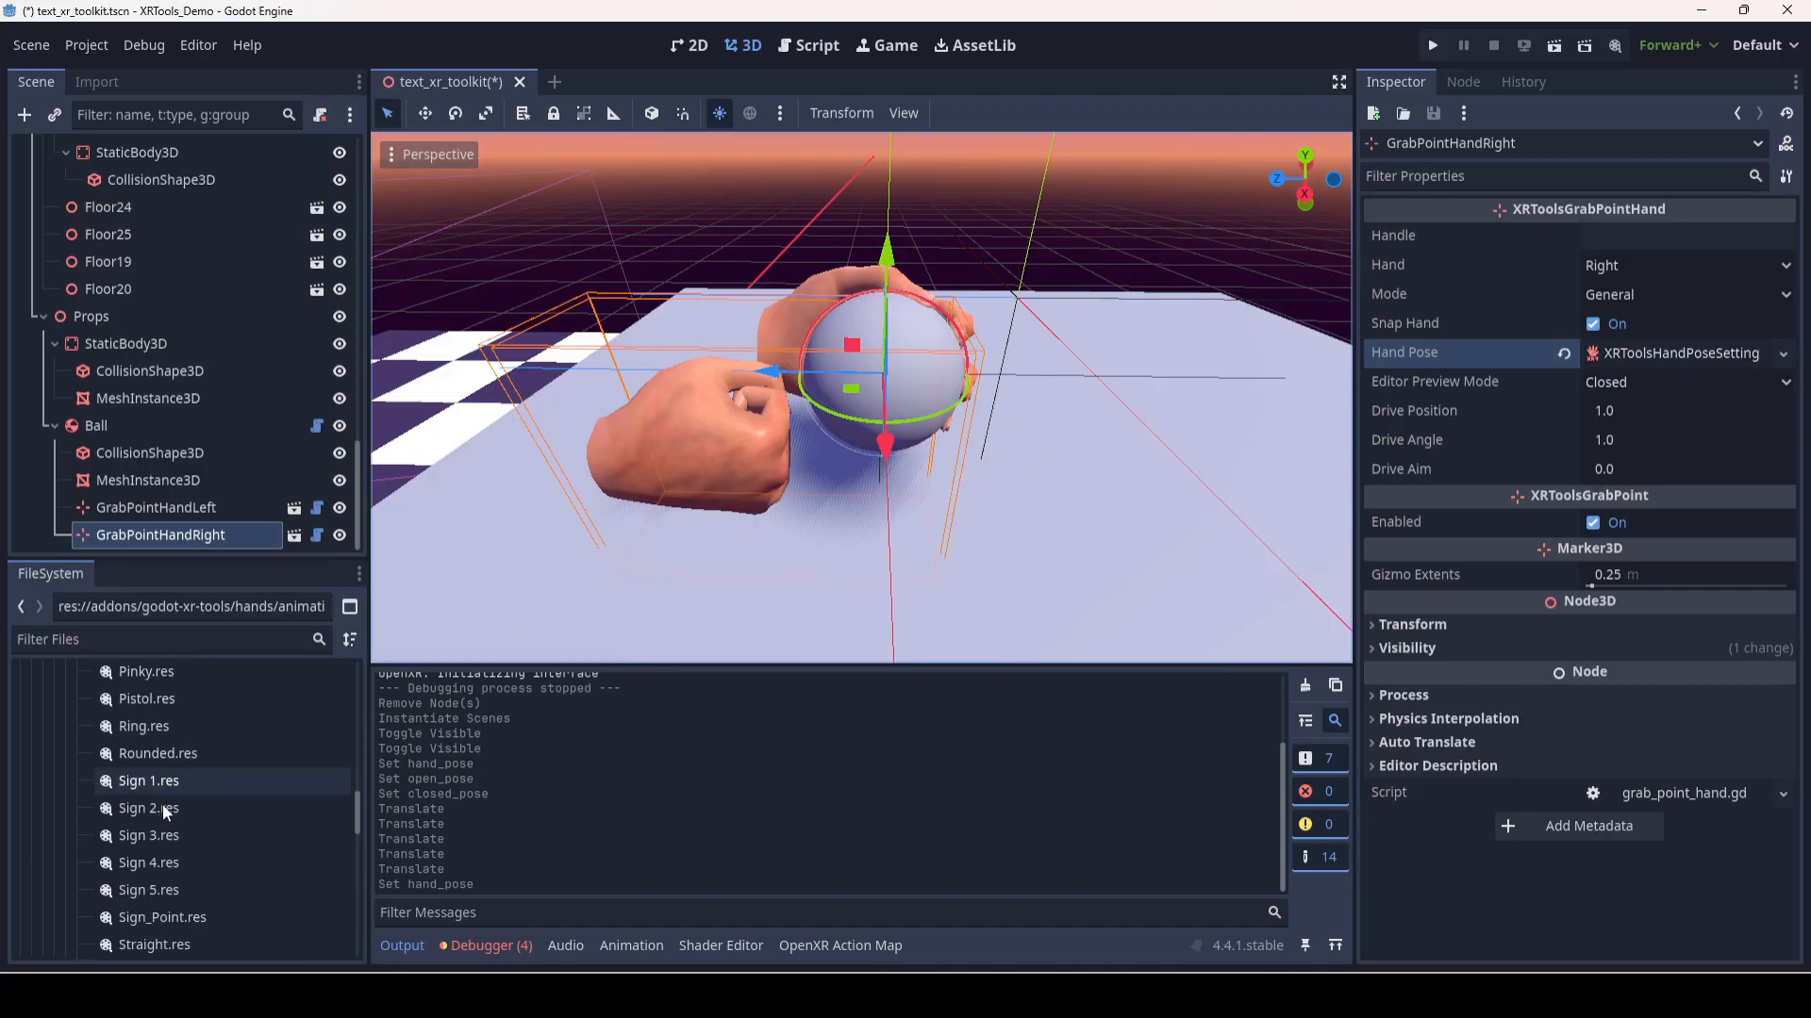
{"action": "scroll", "coordinate": [142, 759], "scroll_direction": "up", "scroll_amount": 10}
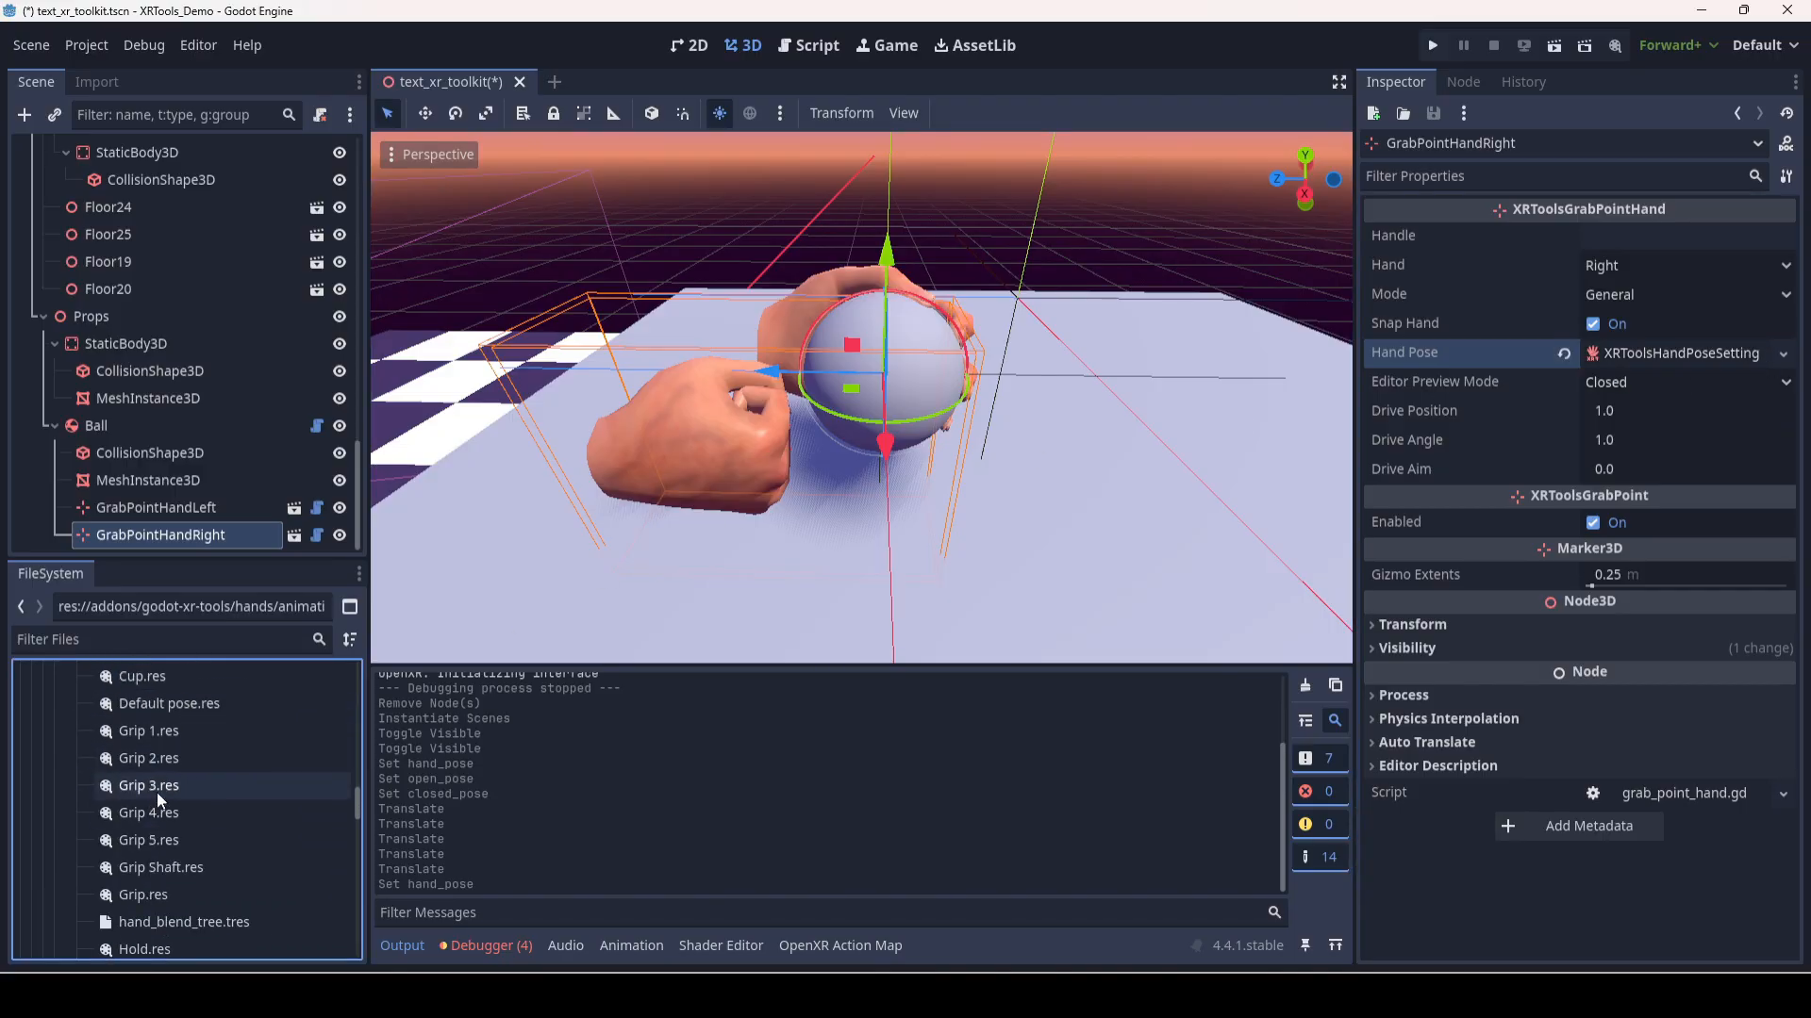
{"action": "left_click", "coordinate": [1664, 353]}
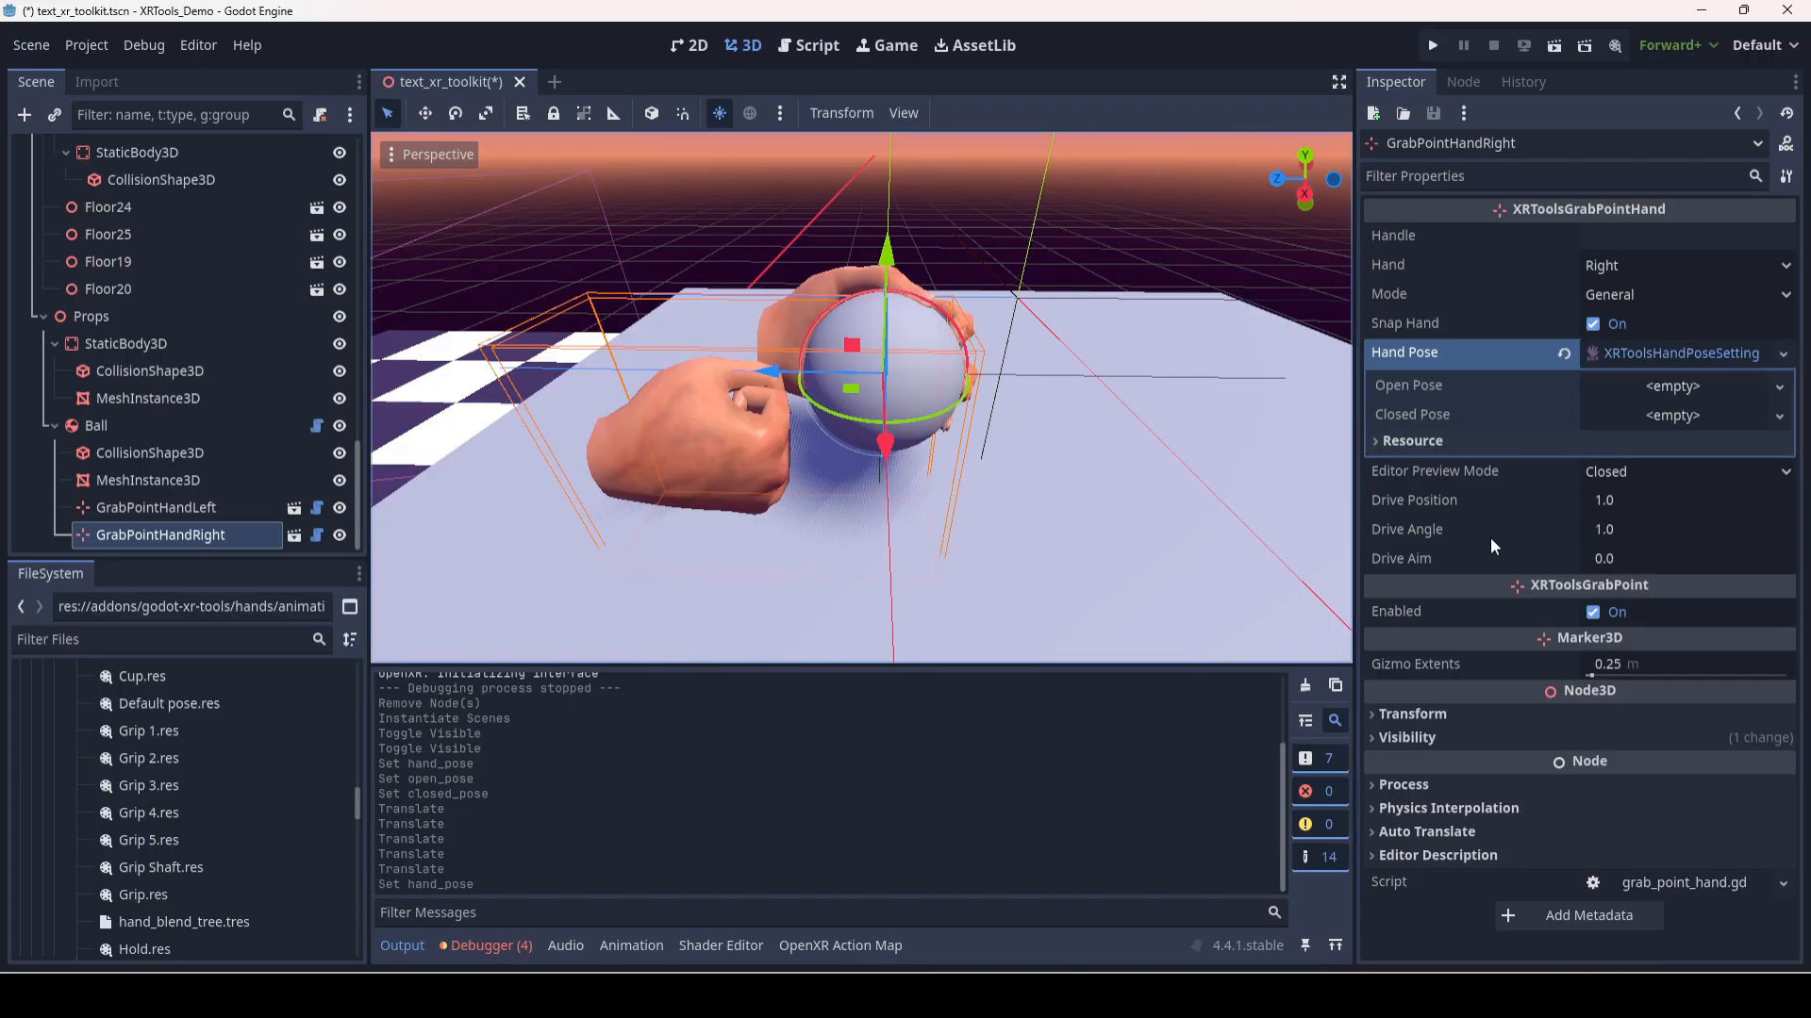
{"action": "left_click_drag", "start_coordinate": [120, 790], "coordinate": [1650, 381]}
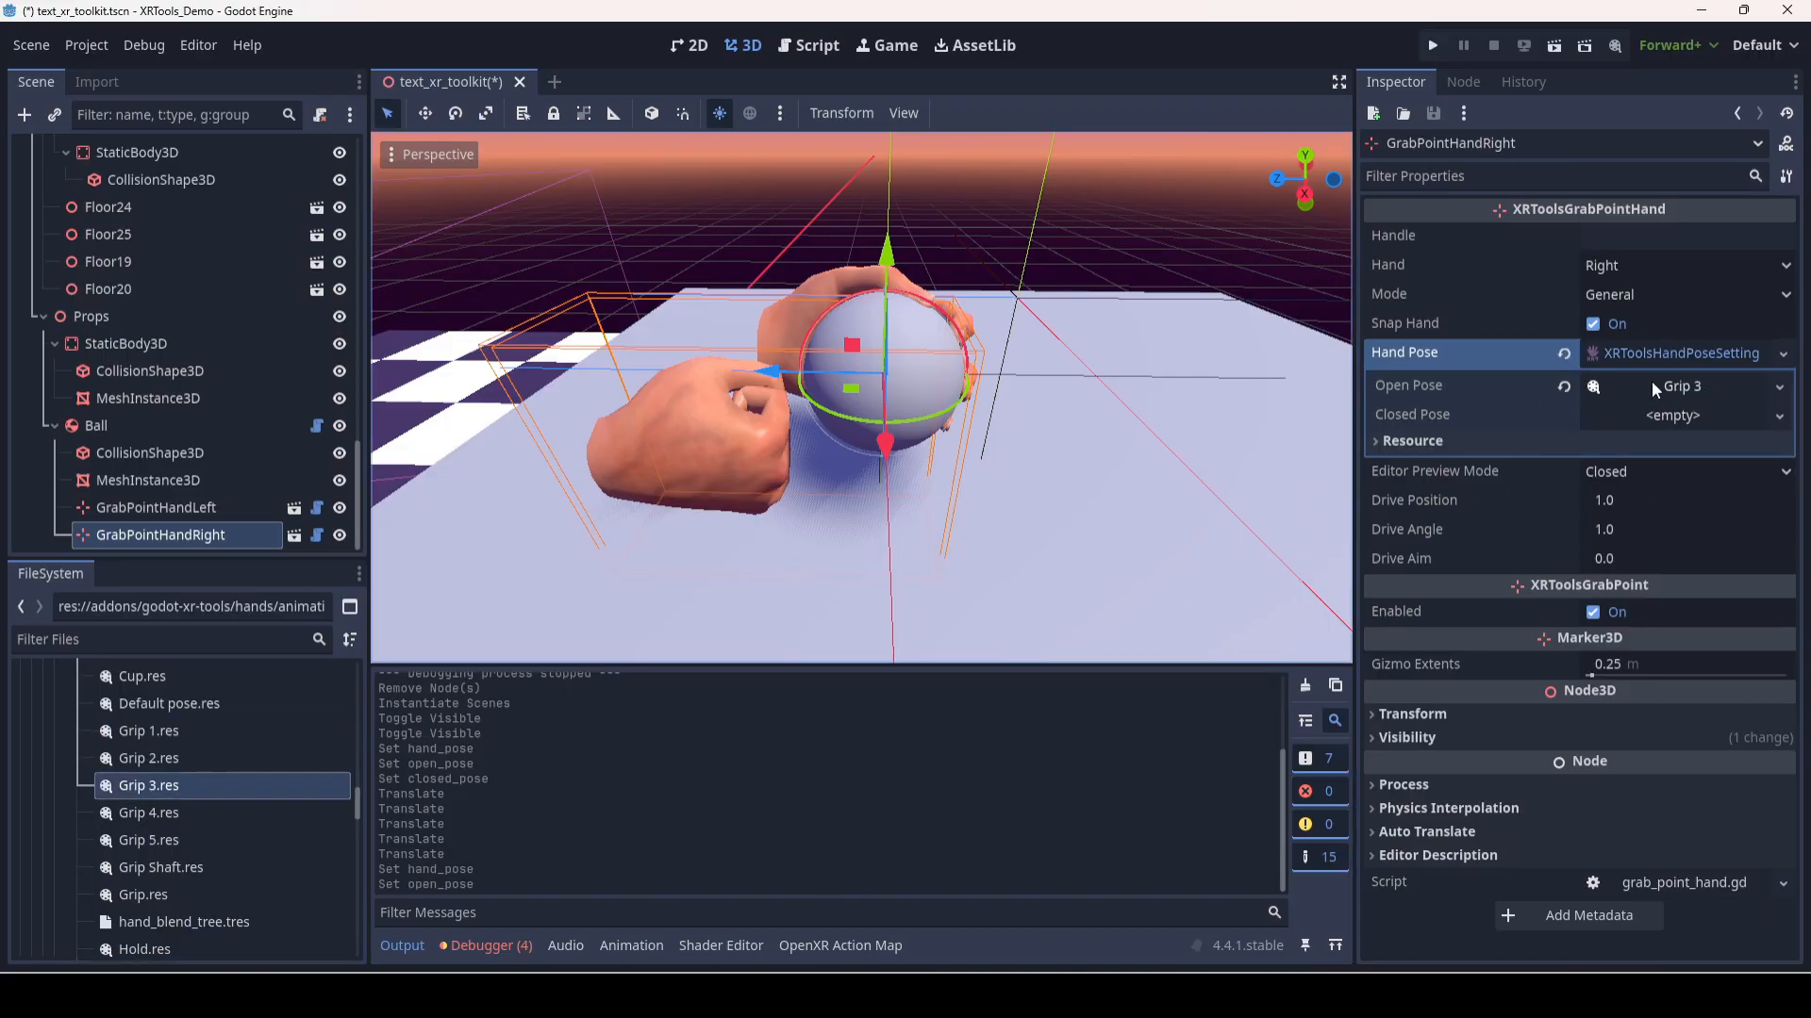
{"action": "left_click_drag", "start_coordinate": [145, 785], "coordinate": [1705, 411]}
- Move GrabPointHandRight to the opposite side of the ball from the left hand and raise it so its fingers wrap around the ball
{"action": "left_click", "coordinate": [200, 514]}
{"action": "left_click", "coordinate": [197, 531]}
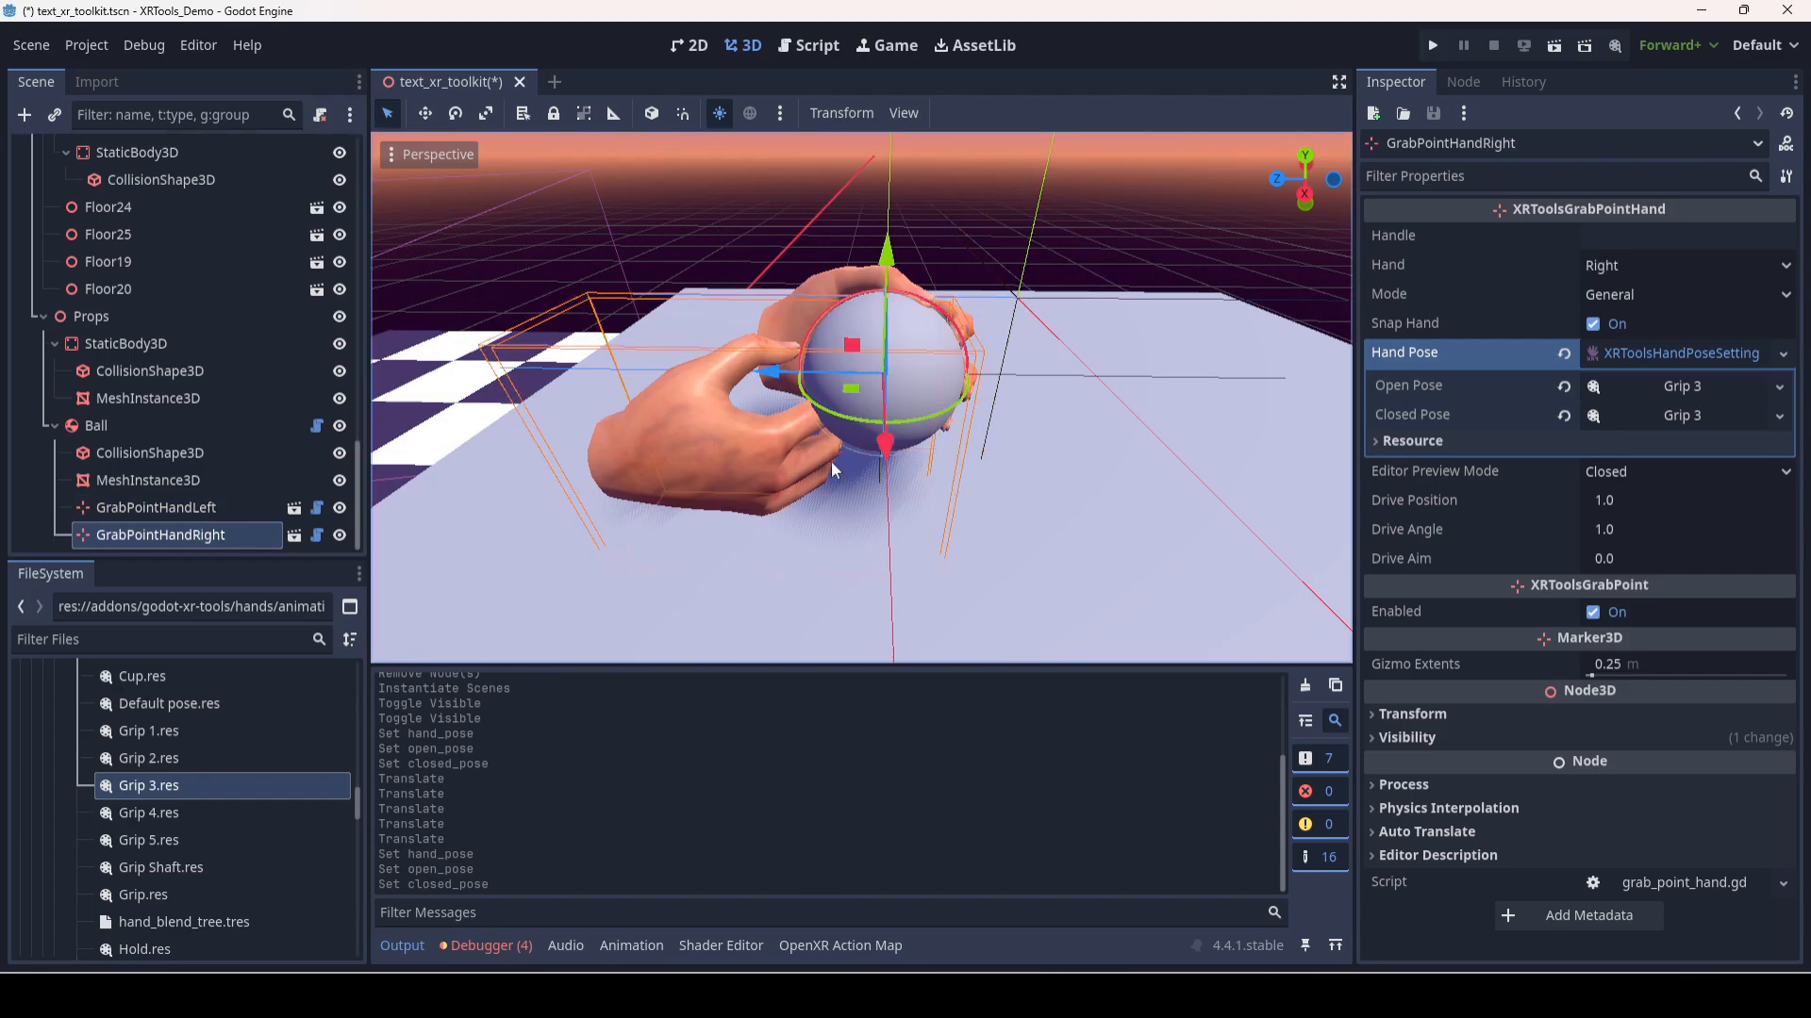
{"action": "left_click_drag", "start_coordinate": [773, 374], "coordinate": [898, 369]}
{"action": "middle_click_drag", "start_coordinate": [932, 490], "coordinate": [1029, 331]}
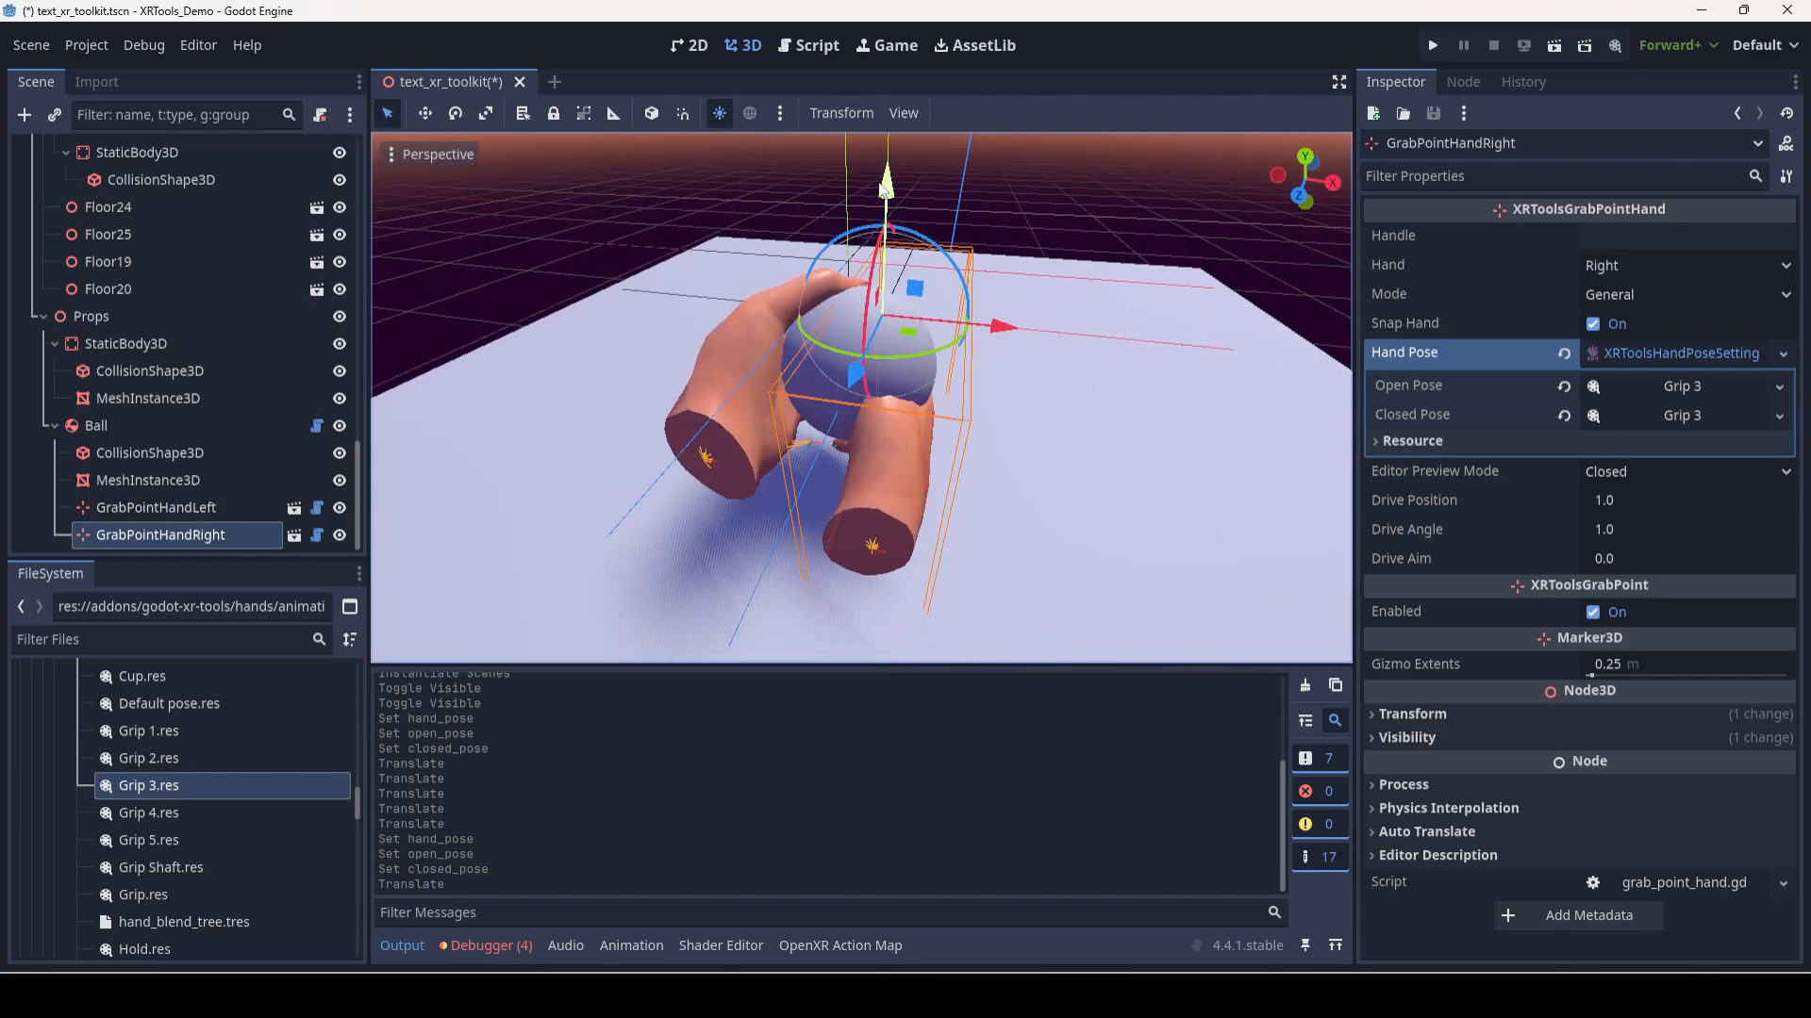
{"action": "left_click_drag", "start_coordinate": [884, 188], "coordinate": [903, 100]}
{"action": "left_click_drag", "start_coordinate": [1011, 274], "coordinate": [1035, 272]}
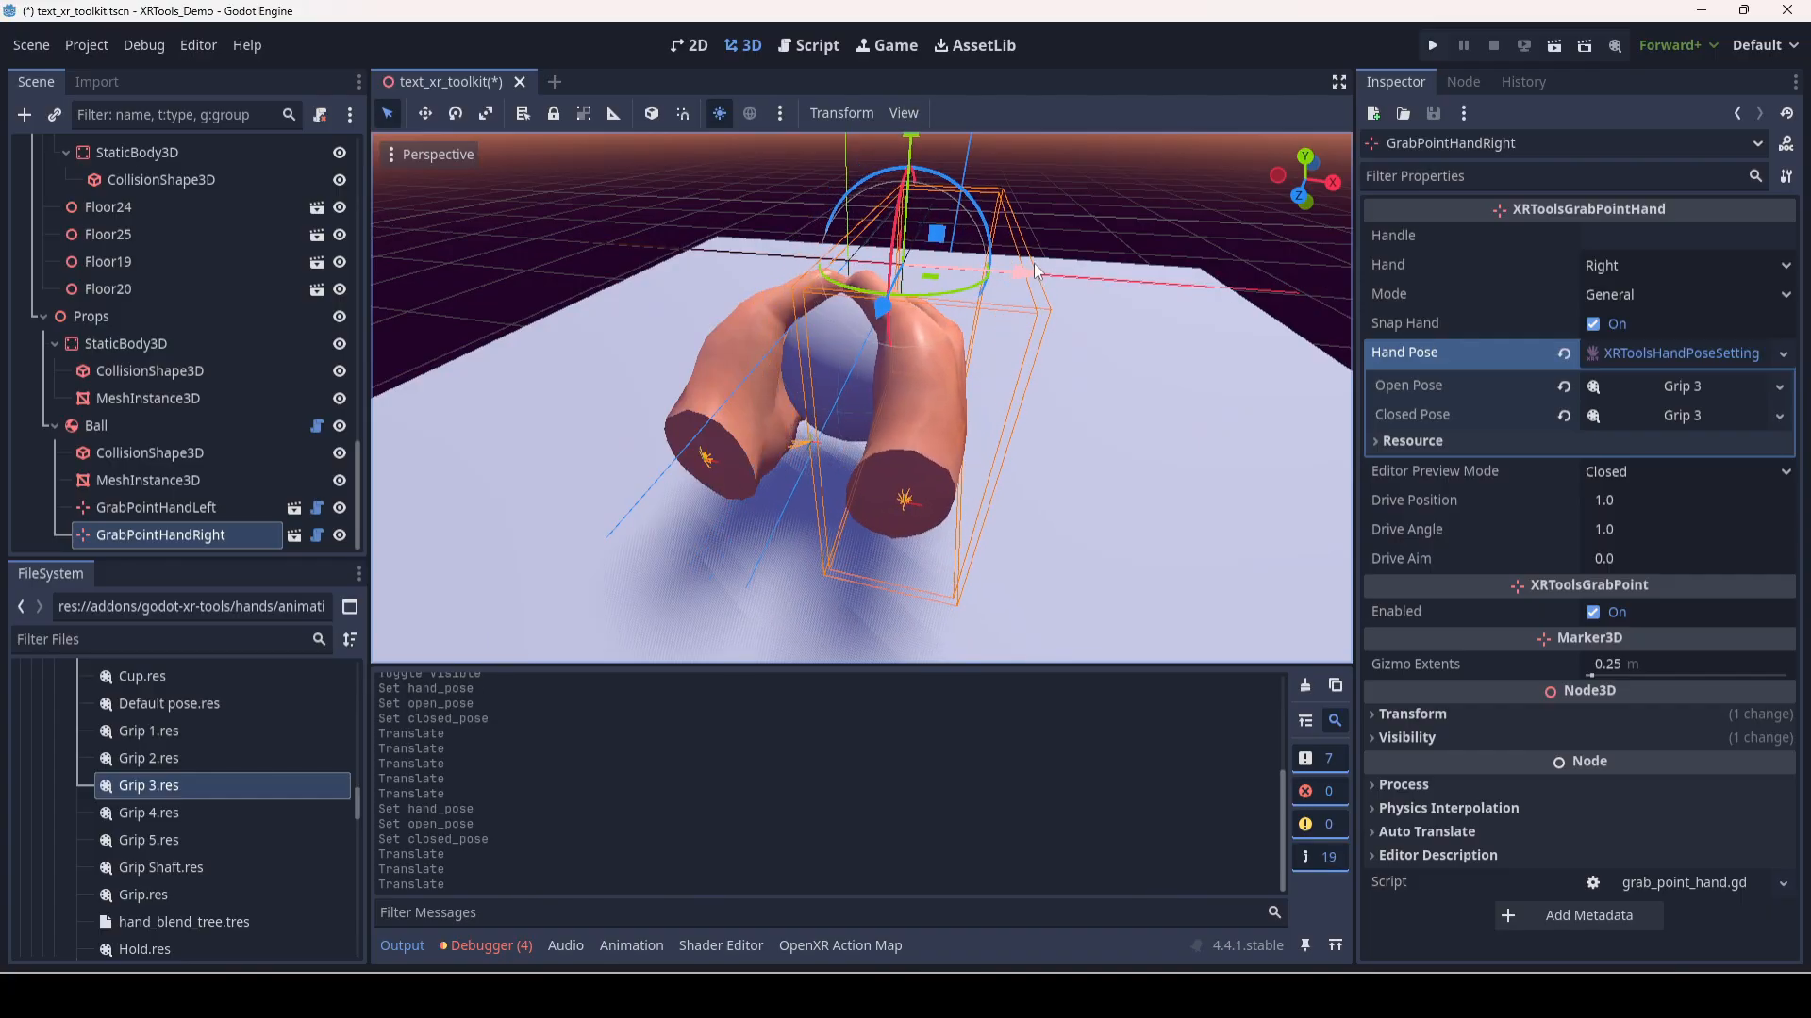
{"action": "middle_click_drag", "start_coordinate": [1035, 272], "coordinate": [415, 358]}
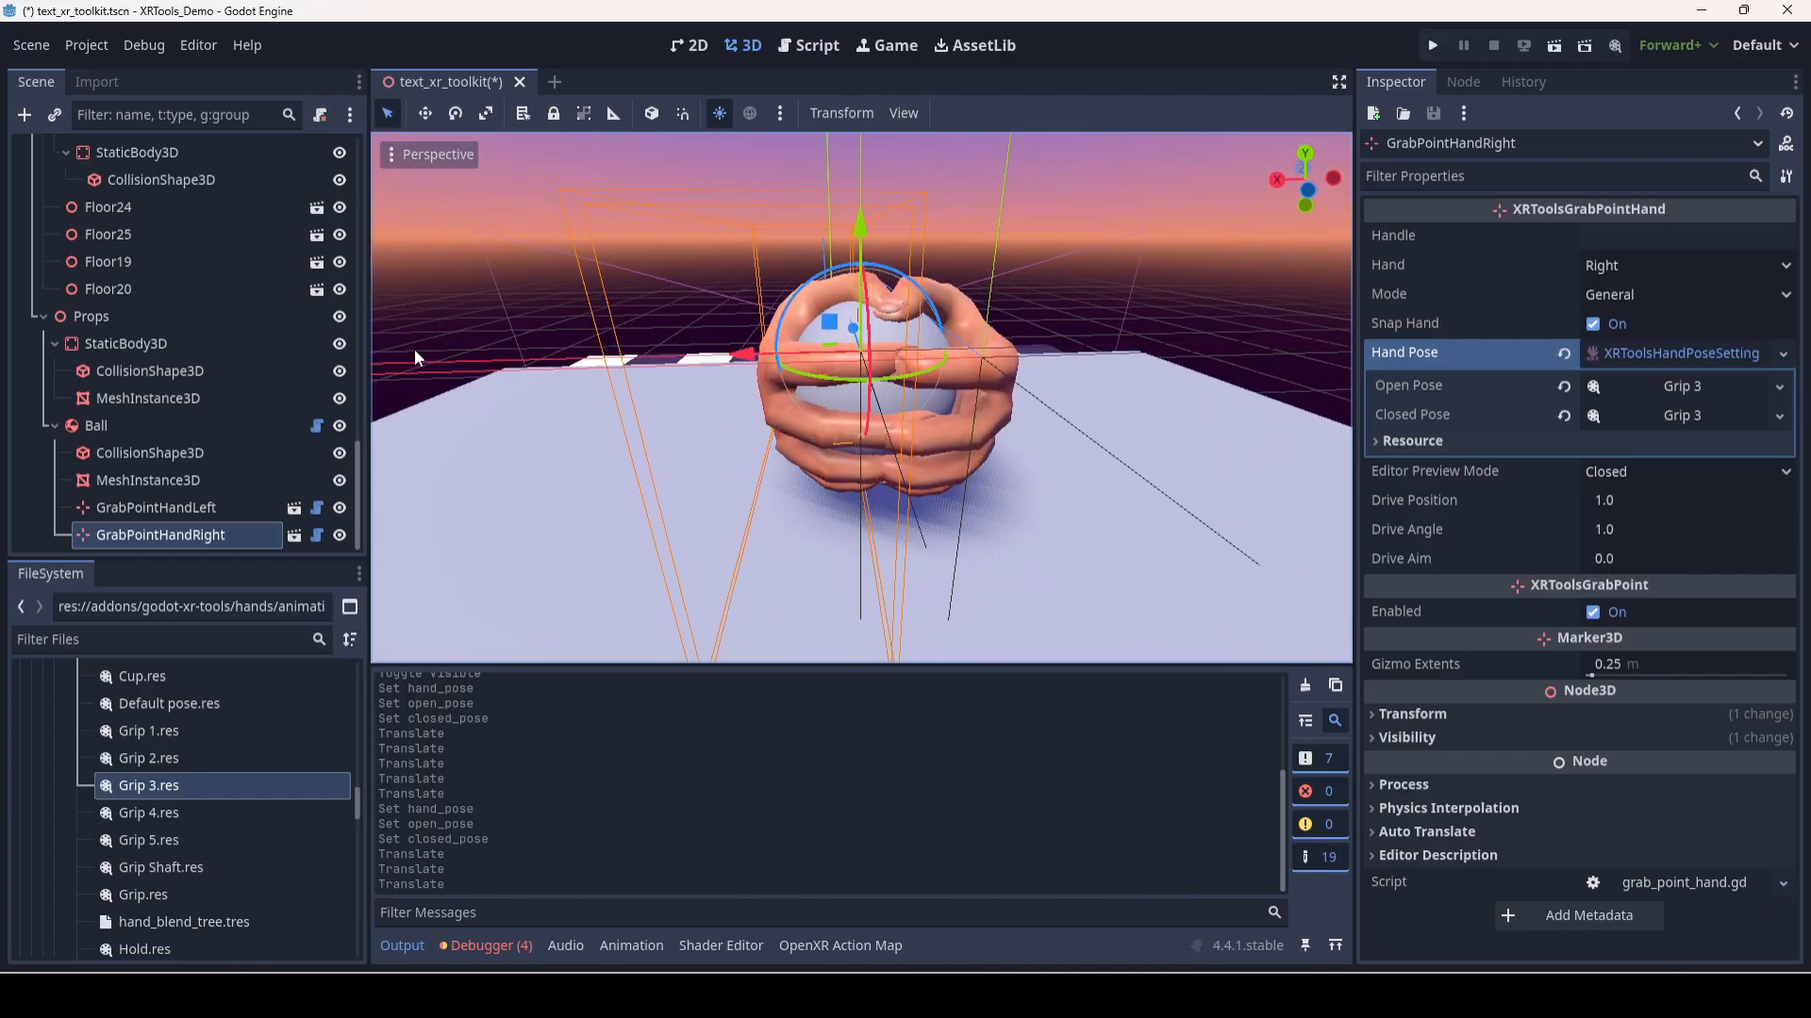
{"action": "left_click_drag", "start_coordinate": [728, 365], "coordinate": [727, 364]}
- Shift GrabPointHandLeft slightly along its X axis to refine the left hand's fit around the ball
{"action": "left_click", "coordinate": [150, 514]}
{"action": "middle_click_drag", "start_coordinate": [1089, 438], "coordinate": [1062, 420]}
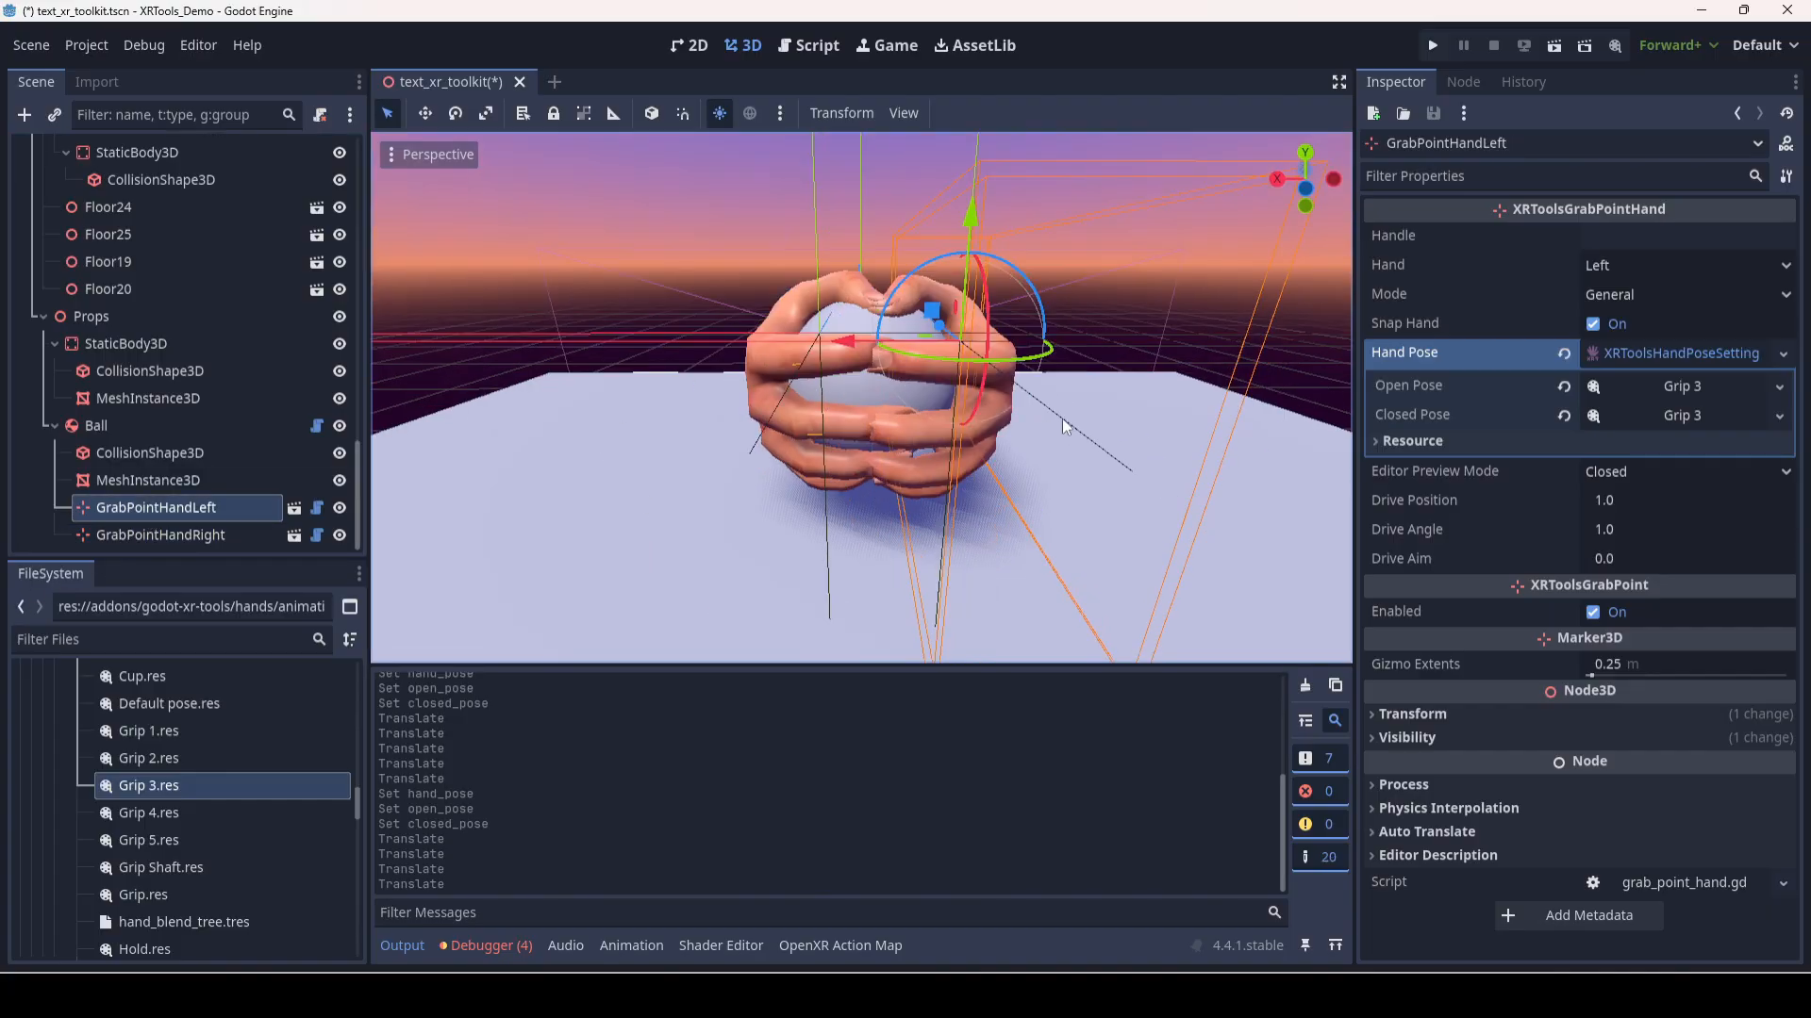
{"action": "left_click_drag", "start_coordinate": [841, 347], "coordinate": [814, 347]}
{"action": "middle_click_drag", "start_coordinate": [1071, 426], "coordinate": [780, 481]}
{"action": "left_click_drag", "start_coordinate": [782, 348], "coordinate": [790, 343]}
{"action": "middle_click_drag", "start_coordinate": [790, 343], "coordinate": [1116, 417]}
- Save the scene and run the project, accepting the OpenXR startup alert
{"action": "key", "text": "ctrl+s"}
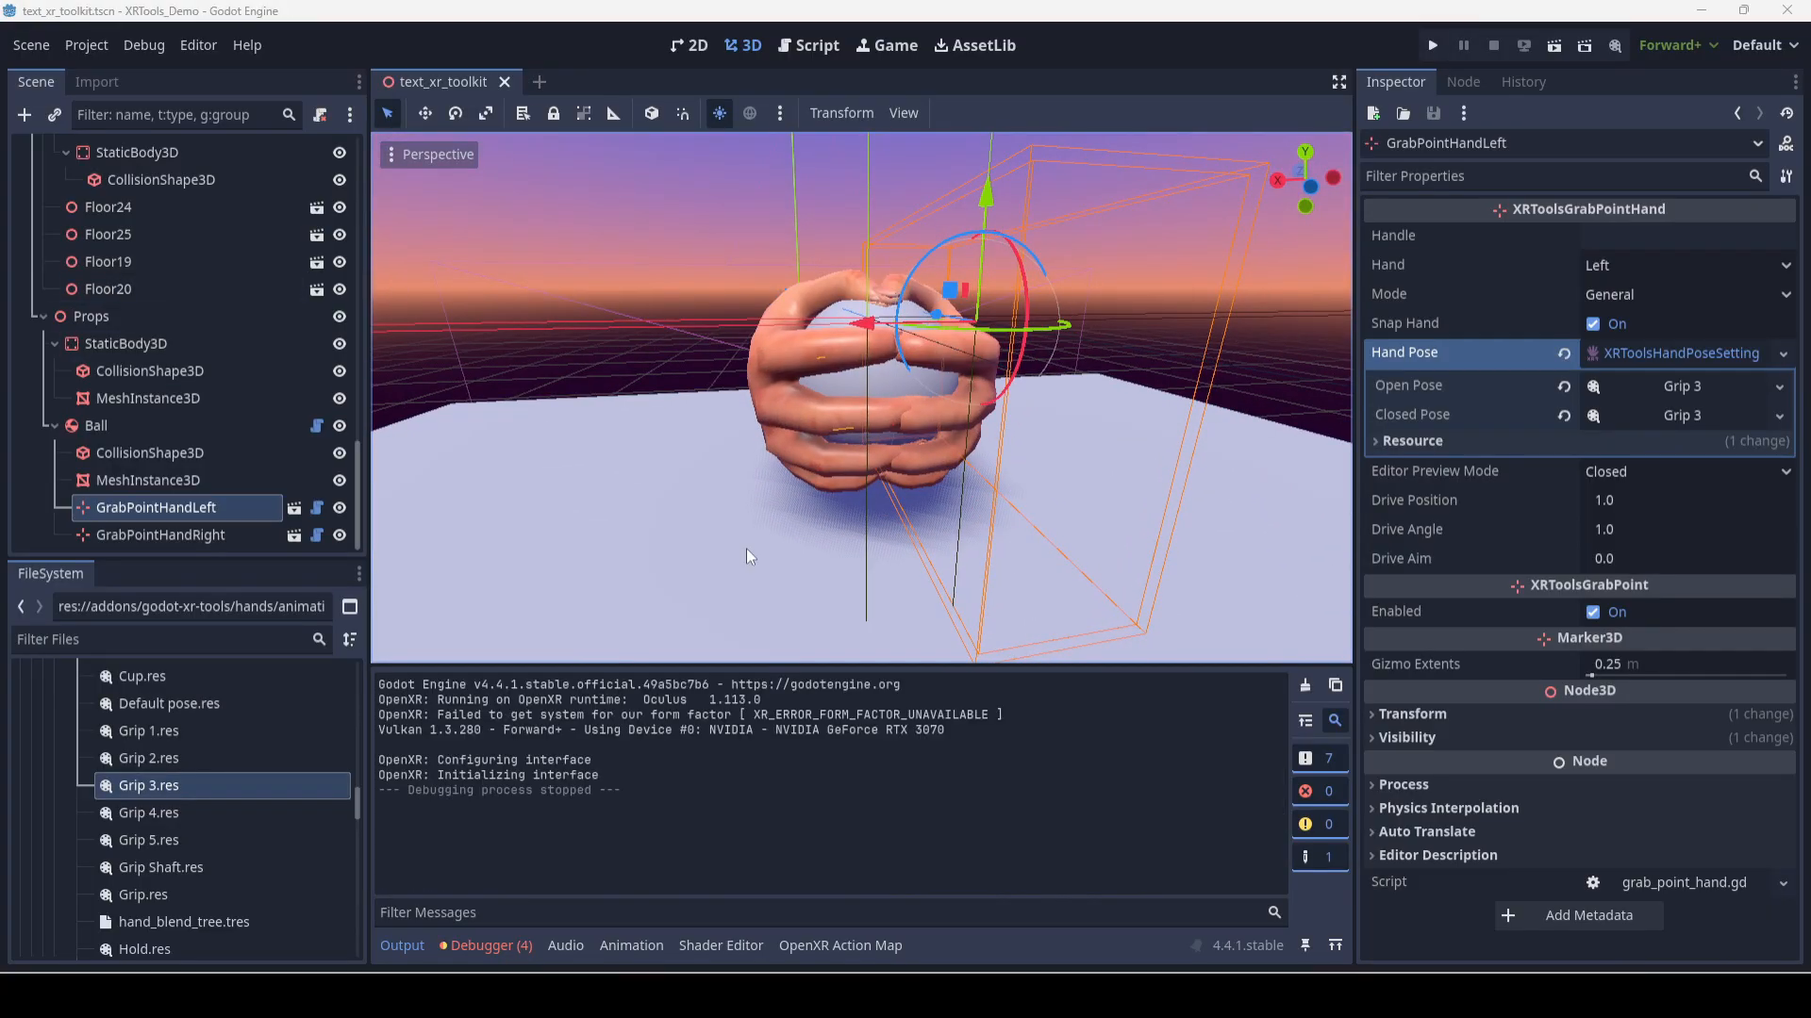
{"action": "left_click", "coordinate": [1439, 33]}
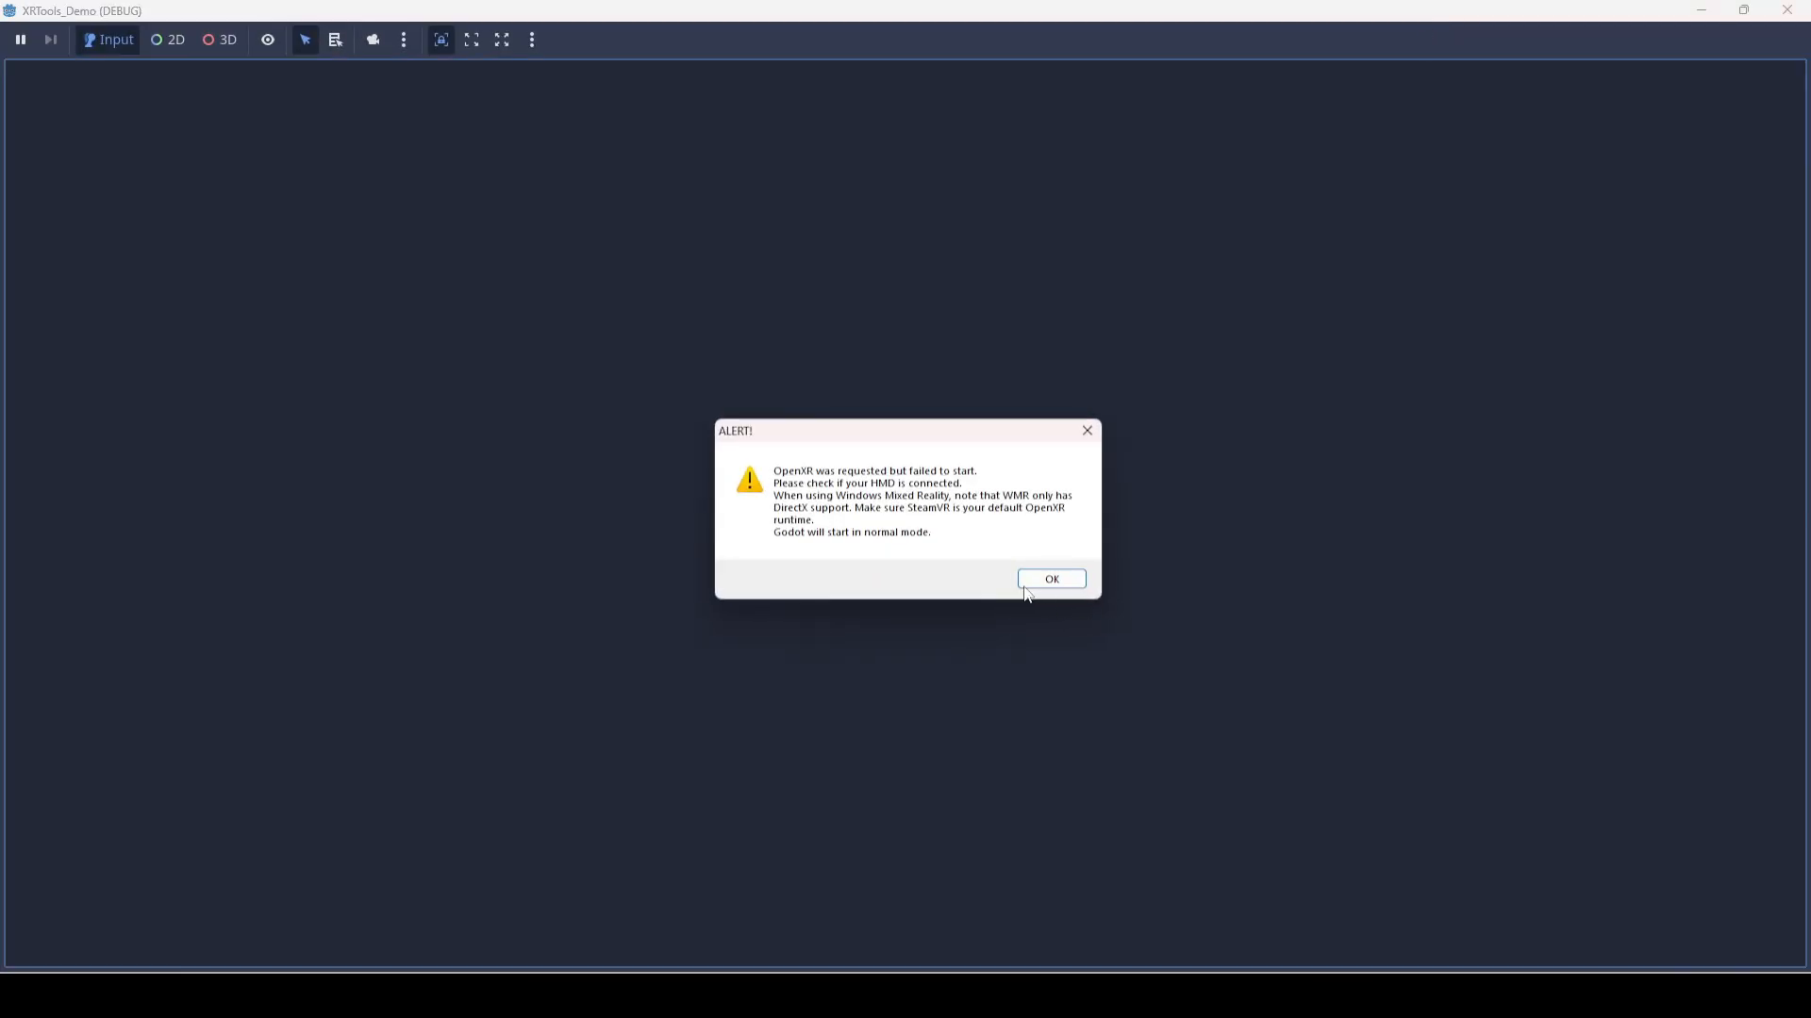
{"action": "left_click", "coordinate": [1026, 585]}
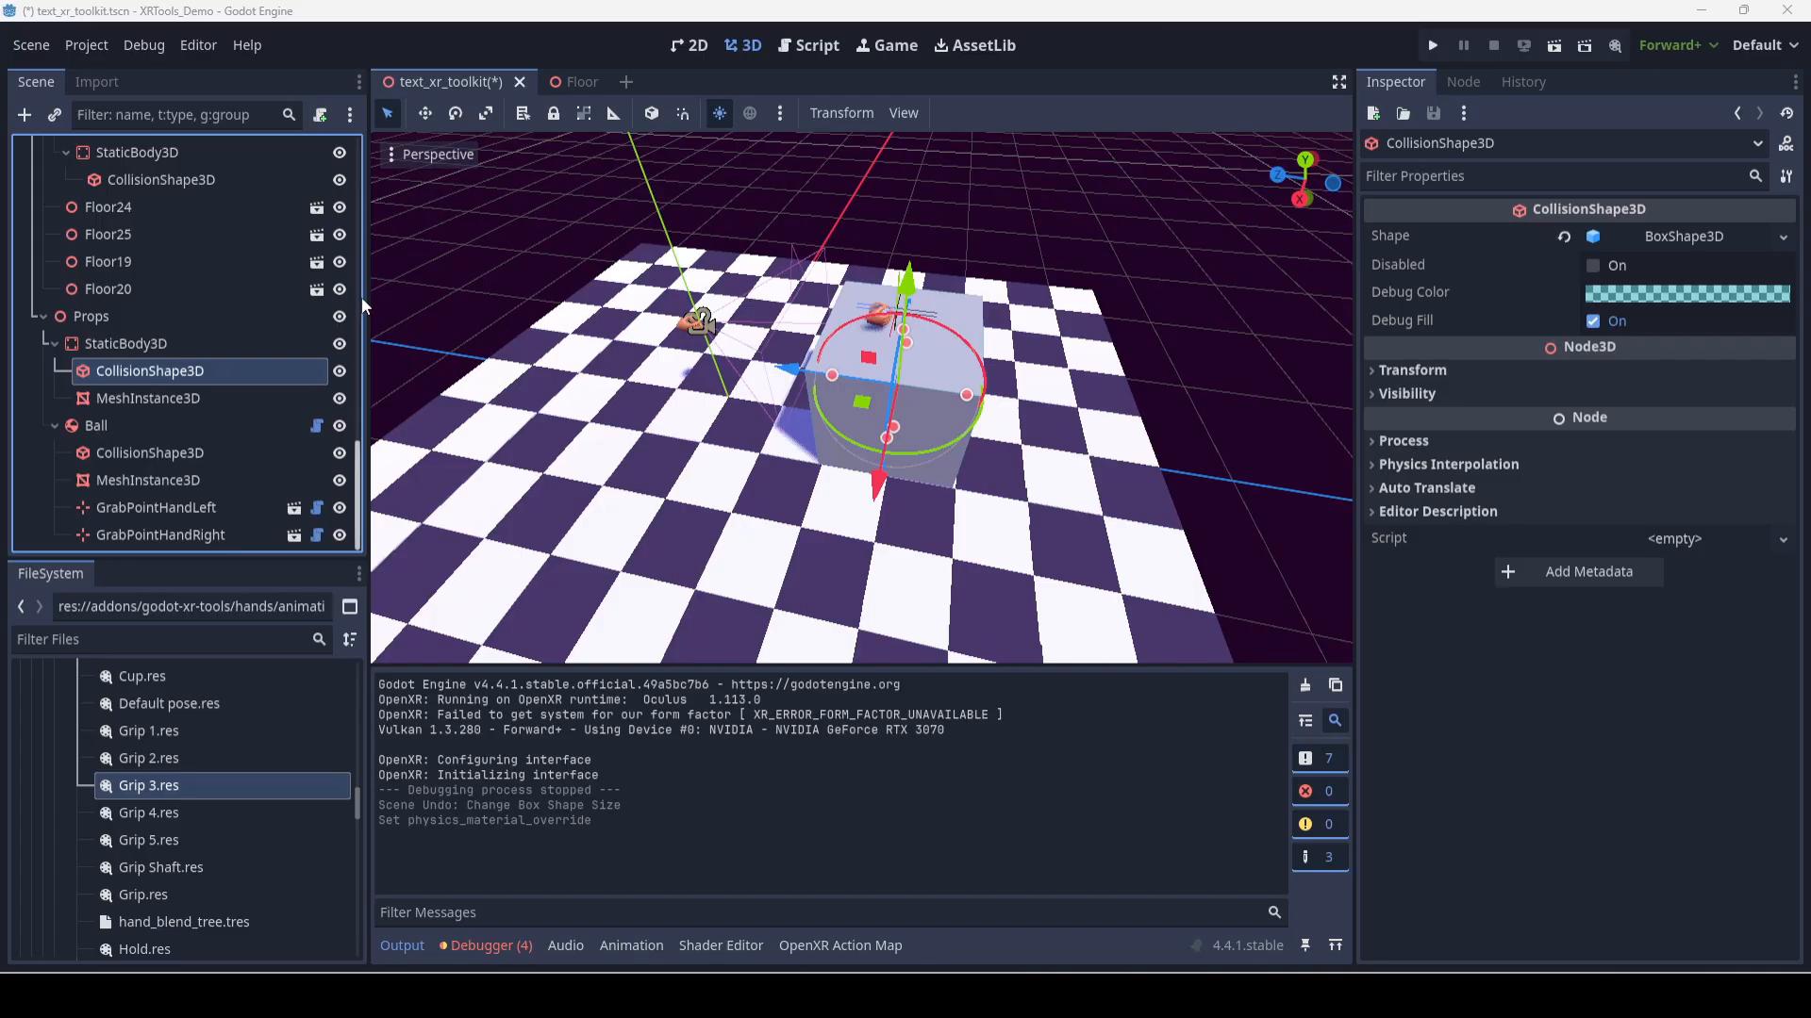
- Assign a new PhysicsMaterial to the Ball's Physics Material Override
{"action": "scroll", "coordinate": [945, 286], "scroll_direction": "up", "scroll_amount": 3}
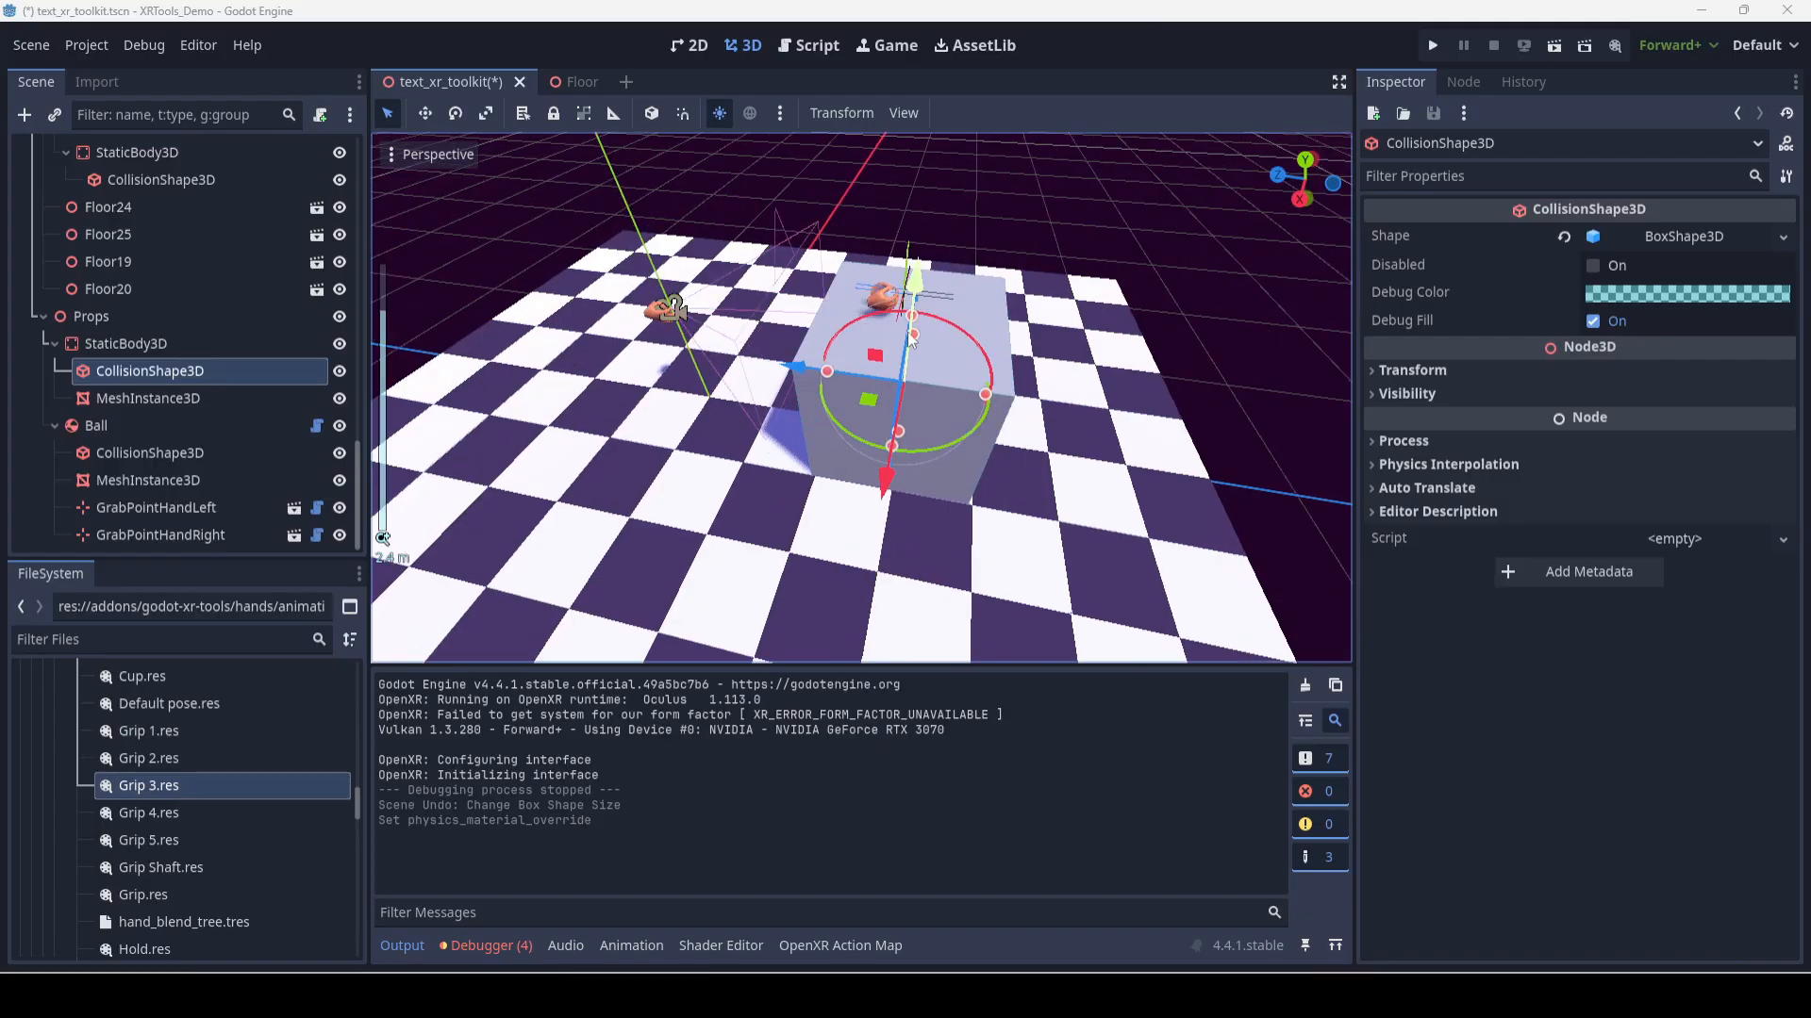
{"action": "middle_click_drag", "start_coordinate": [944, 286], "coordinate": [914, 373]}
{"action": "scroll", "coordinate": [911, 479], "scroll_direction": "up", "scroll_amount": 5}
{"action": "scroll", "coordinate": [895, 391], "scroll_direction": "up", "scroll_amount": 4}
{"action": "middle_click_drag", "start_coordinate": [854, 424], "coordinate": [882, 347]}
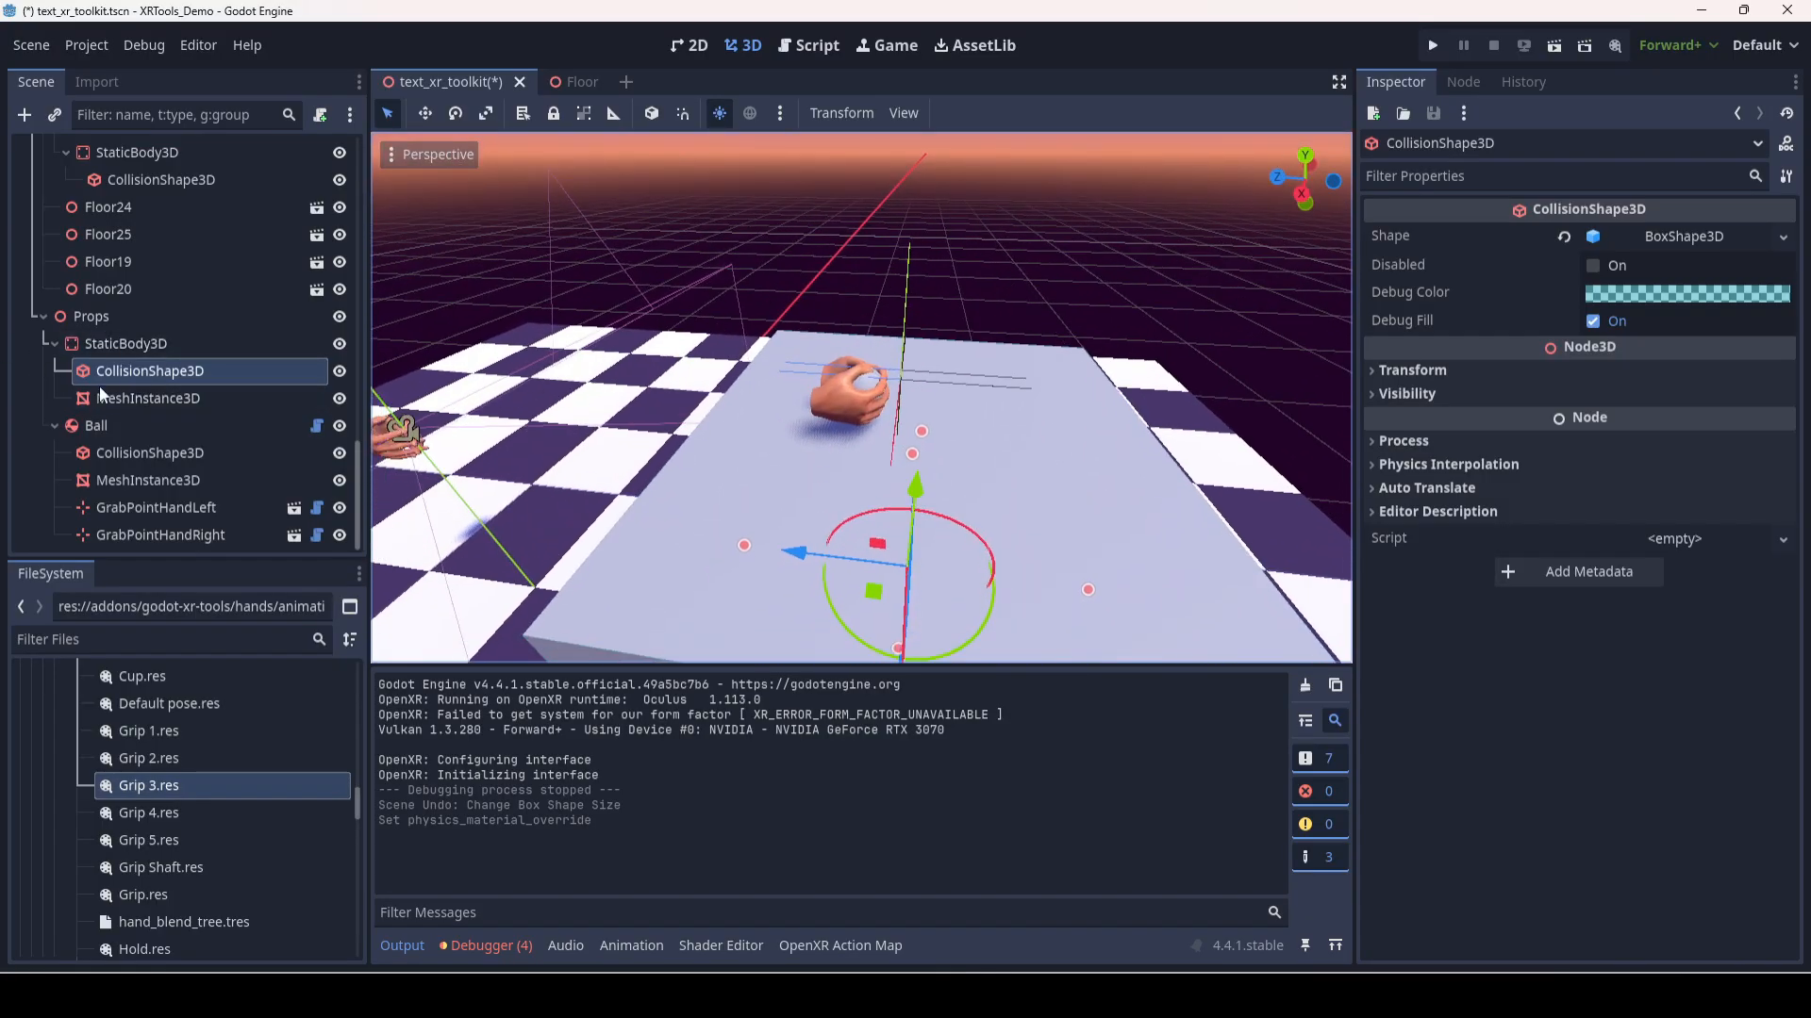
{"action": "left_click", "coordinate": [174, 426]}
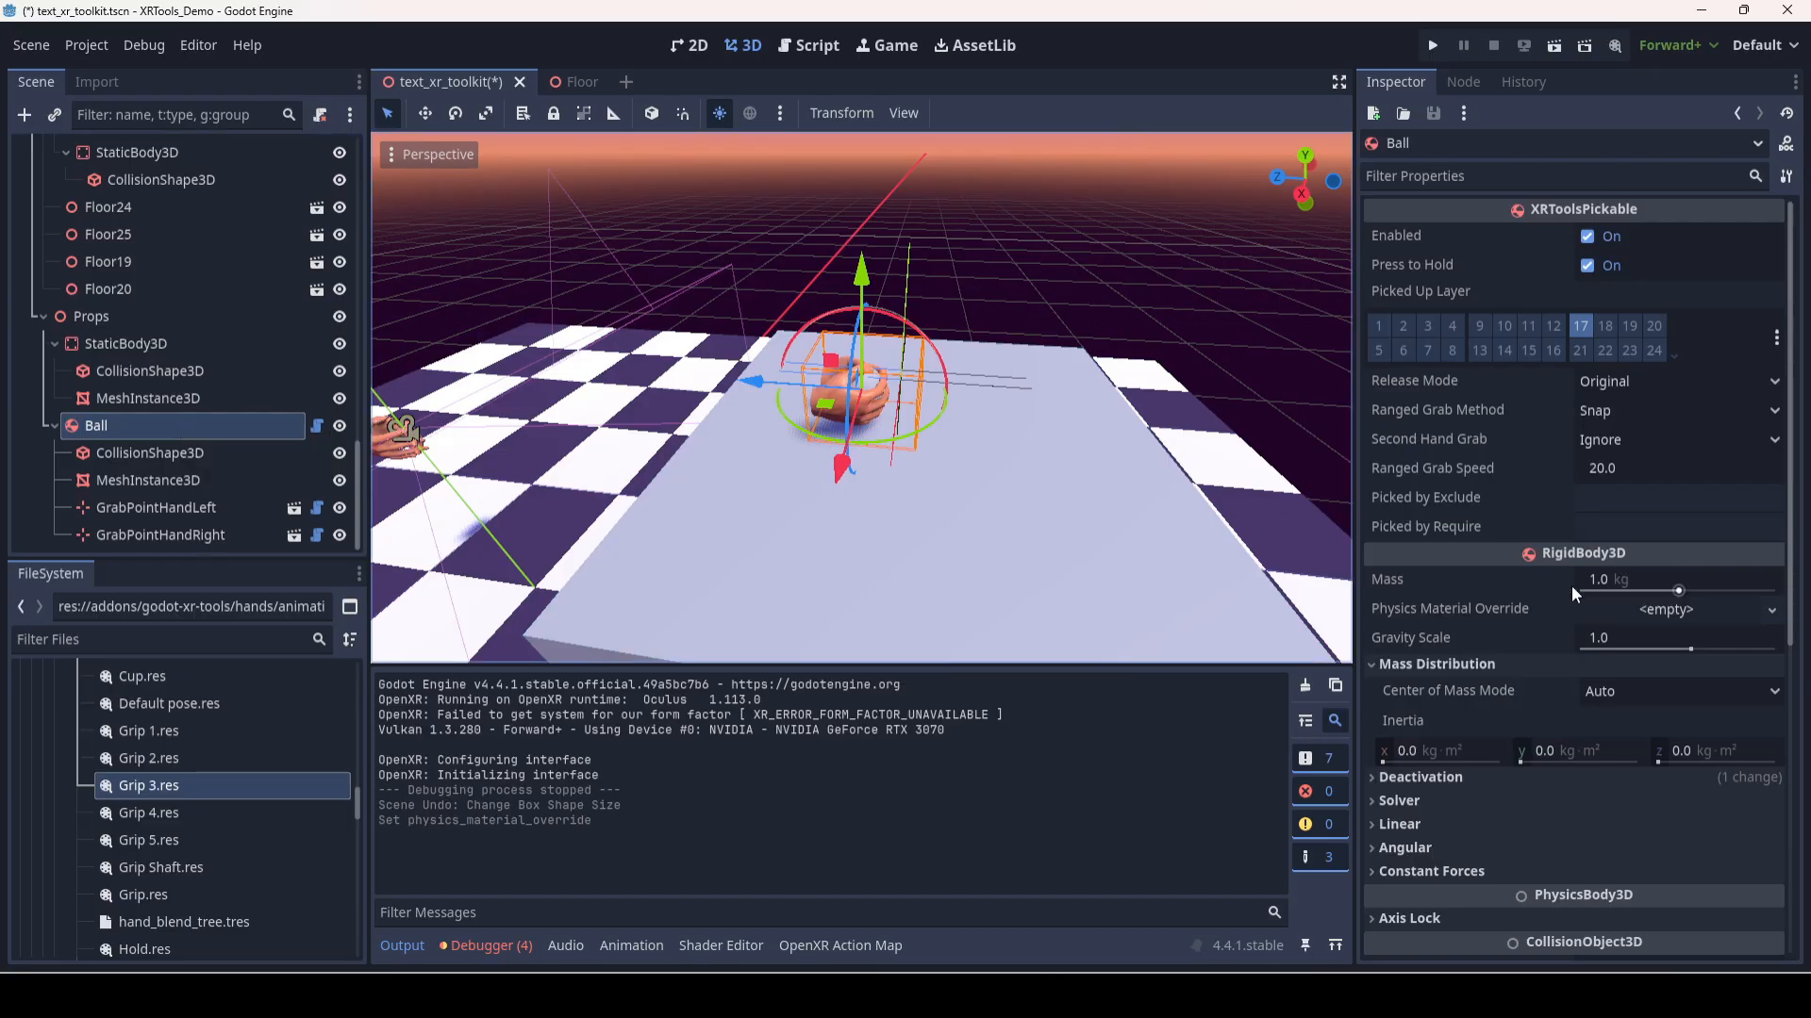
{"action": "left_click", "coordinate": [1697, 611]}
{"action": "left_click", "coordinate": [1673, 639]}
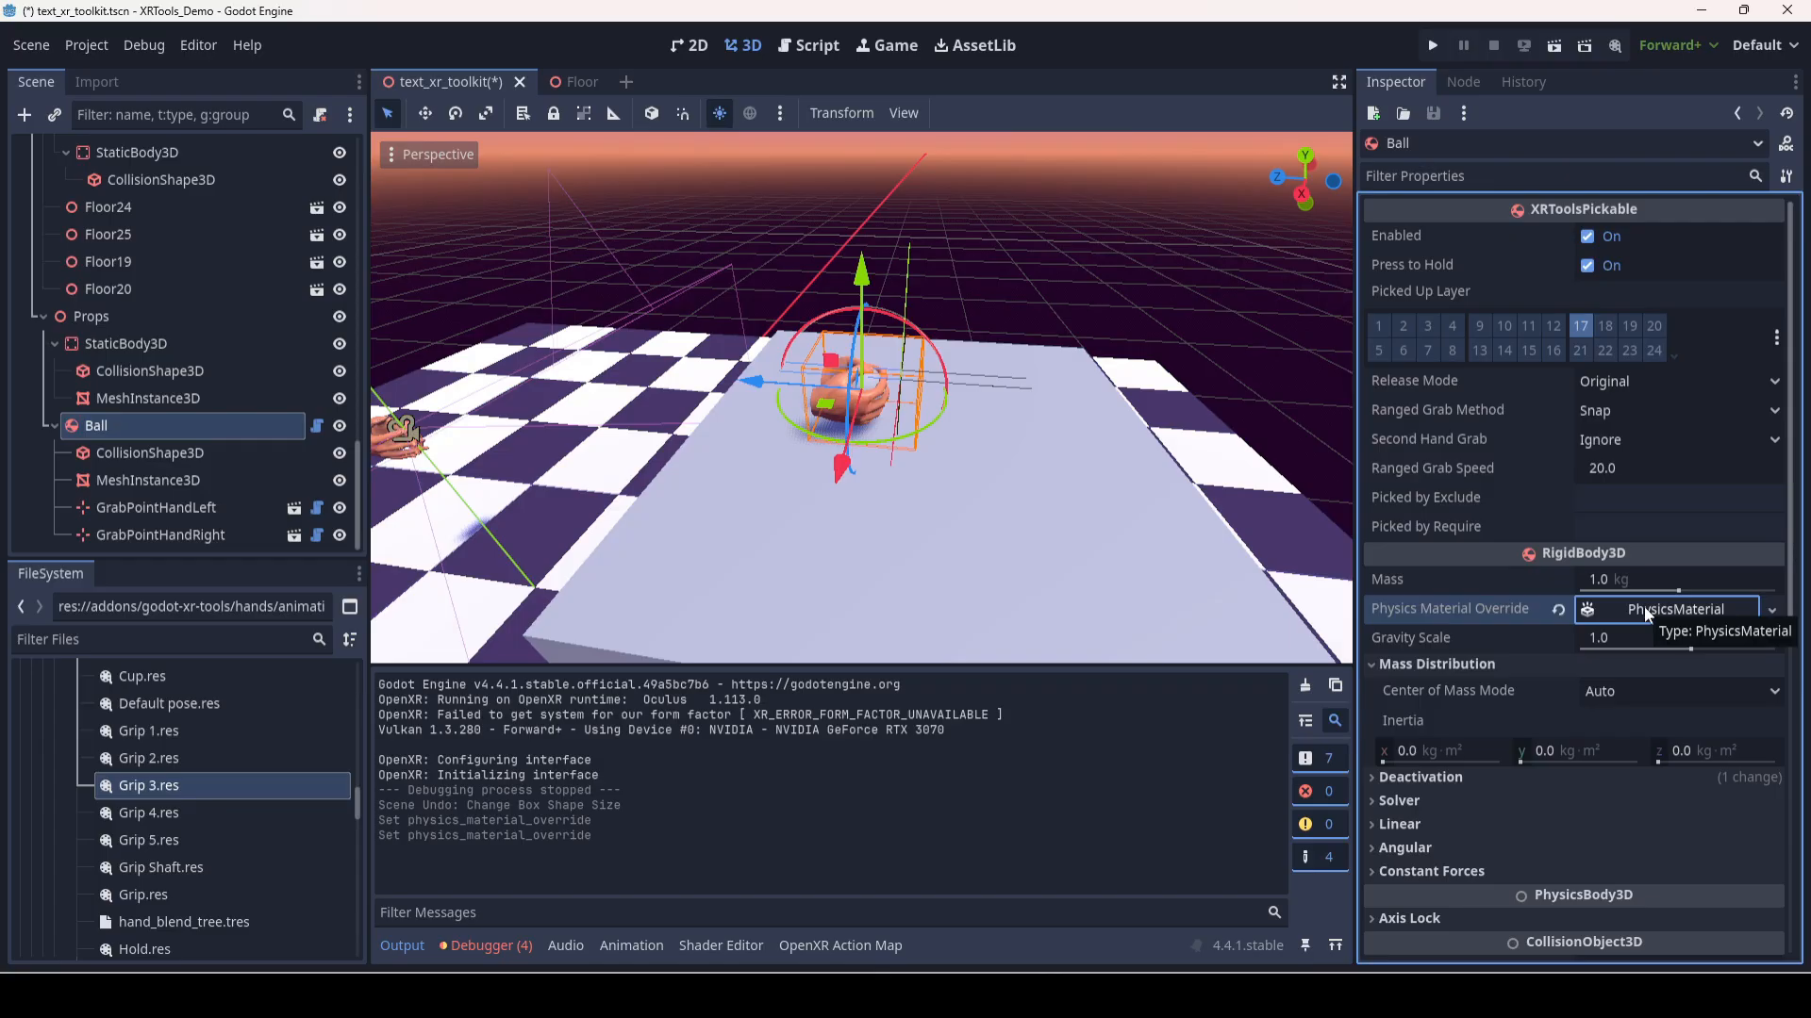
- Set the Bounce of the Ball's physics material to 0.7
{"action": "left_click", "coordinate": [1644, 607]}
{"action": "scroll", "coordinate": [1622, 613], "scroll_direction": "down", "scroll_amount": 1}
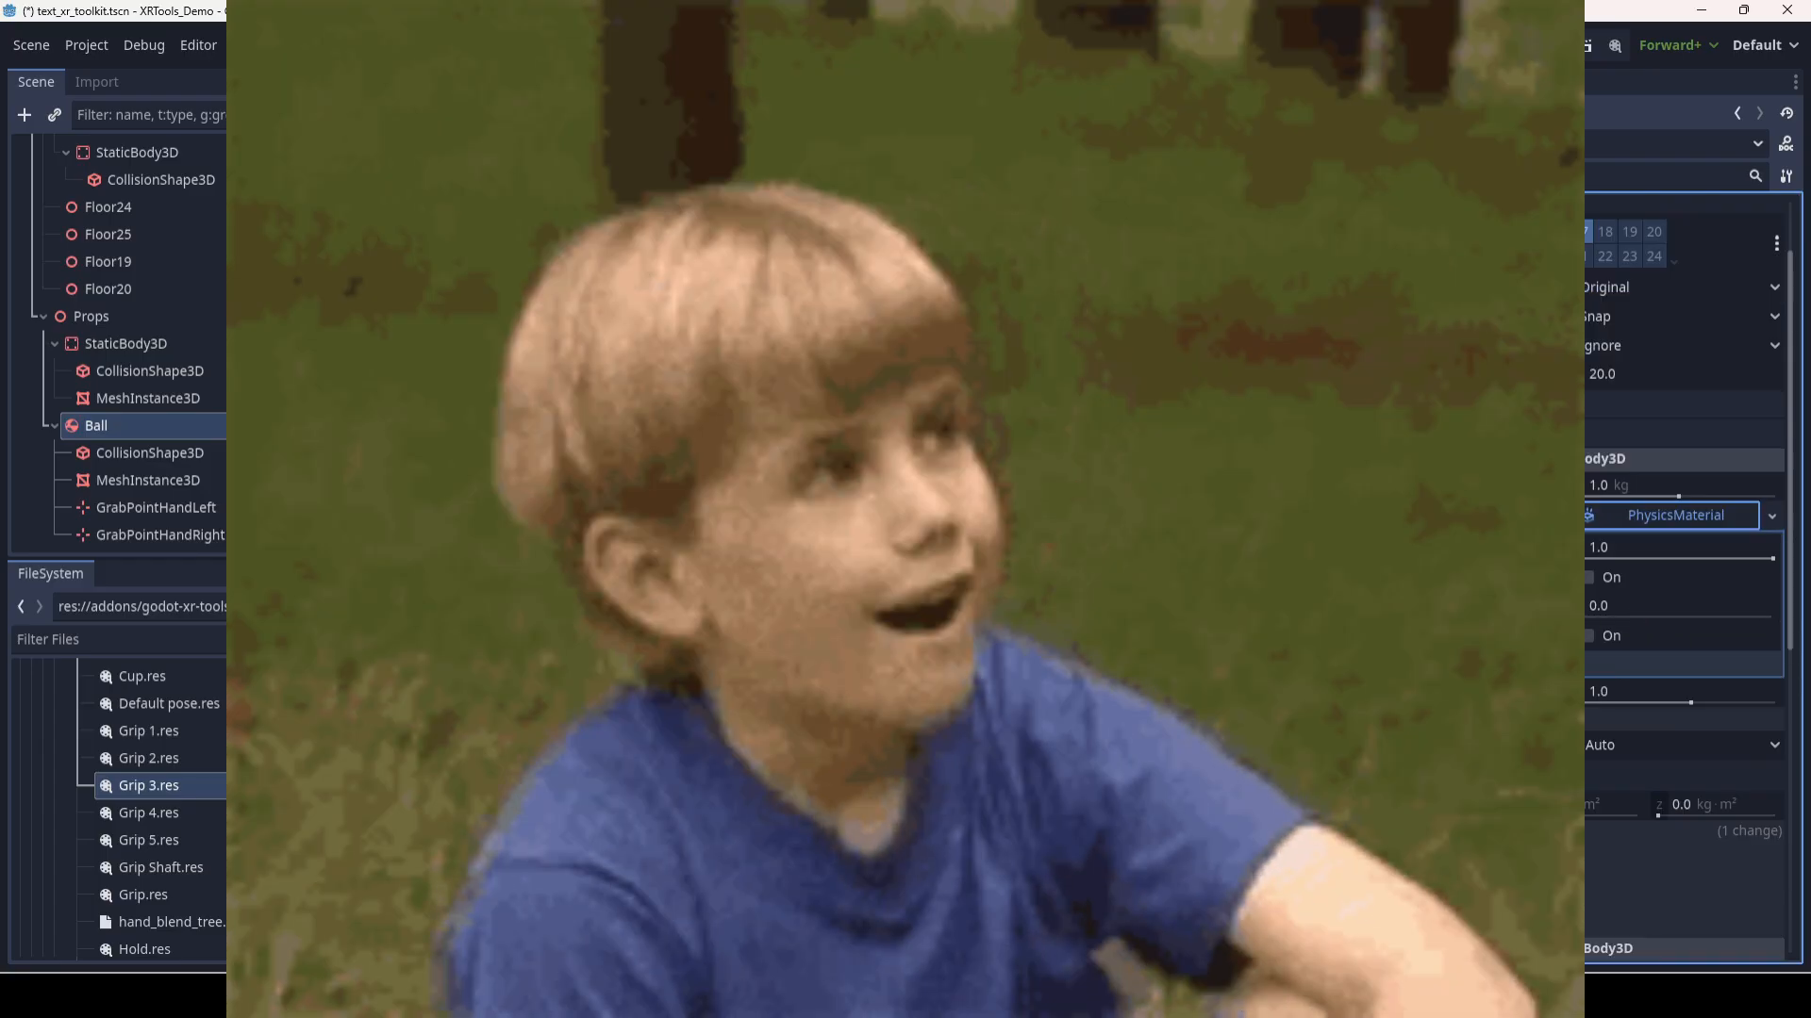
{"action": "left_click_drag", "start_coordinate": [1581, 618], "coordinate": [1713, 619]}
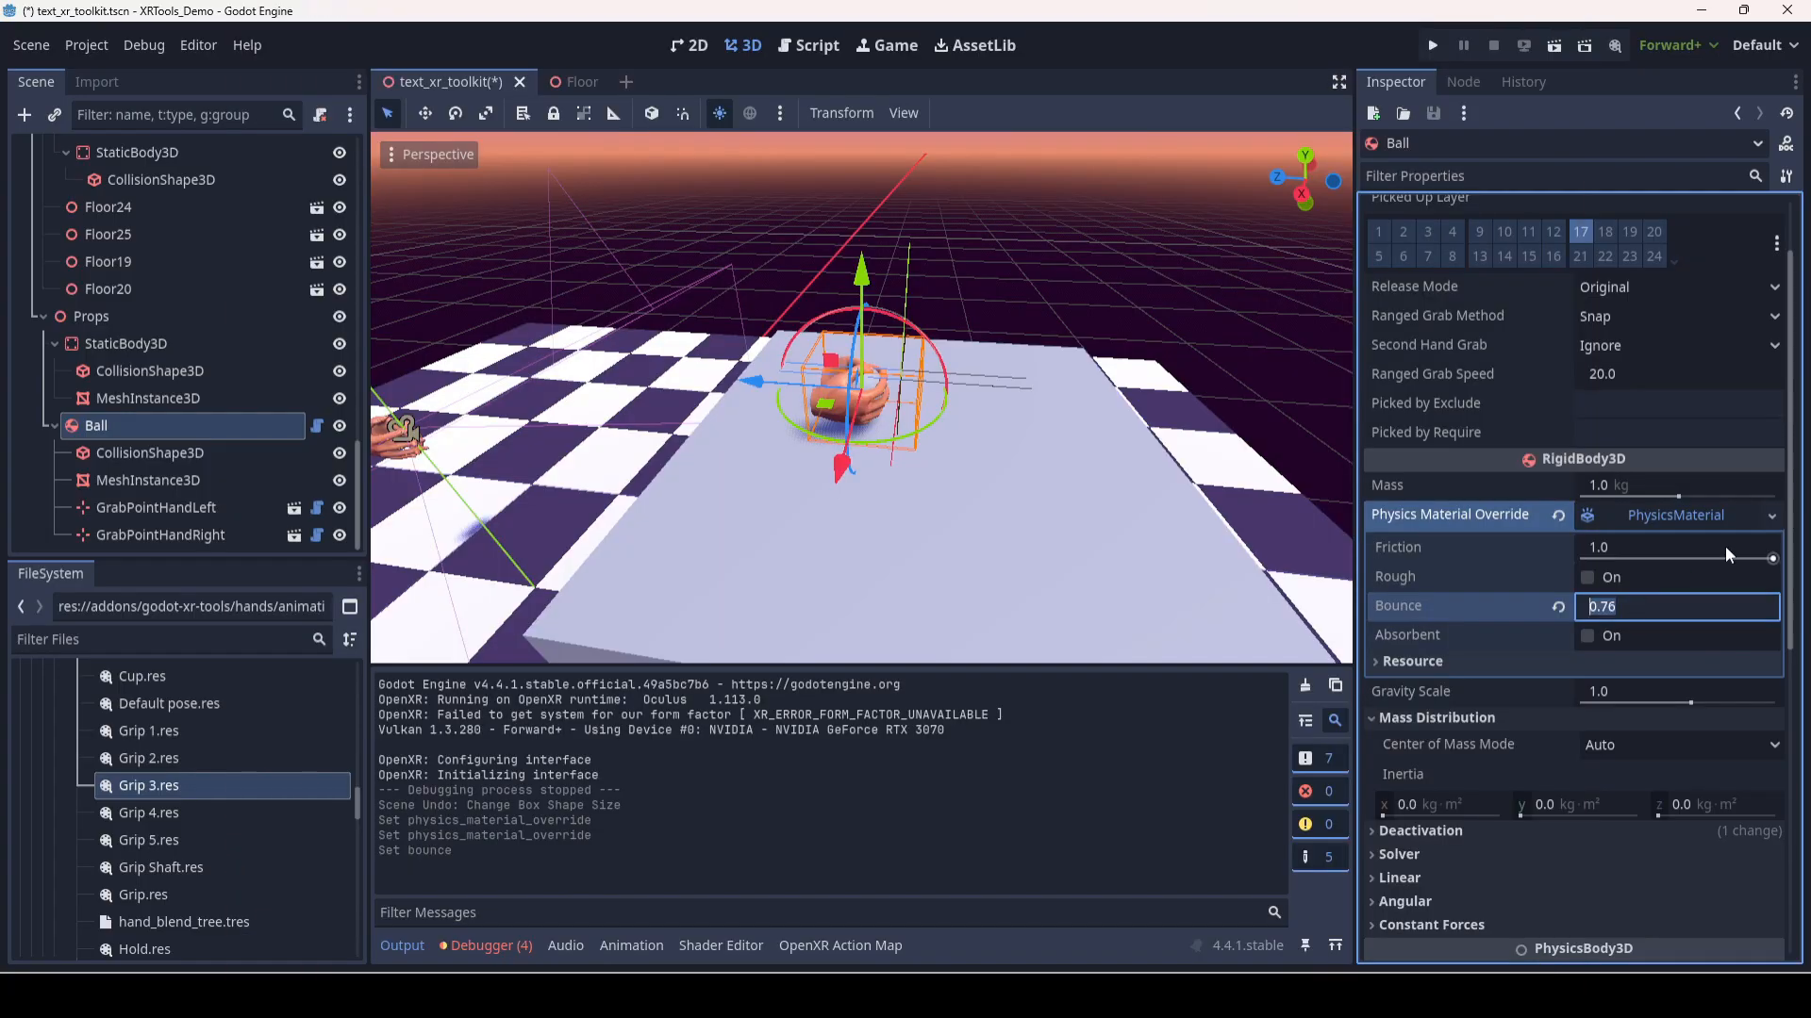
{"action": "type", "text": "0.7"}
{"action": "key", "text": "Return"}
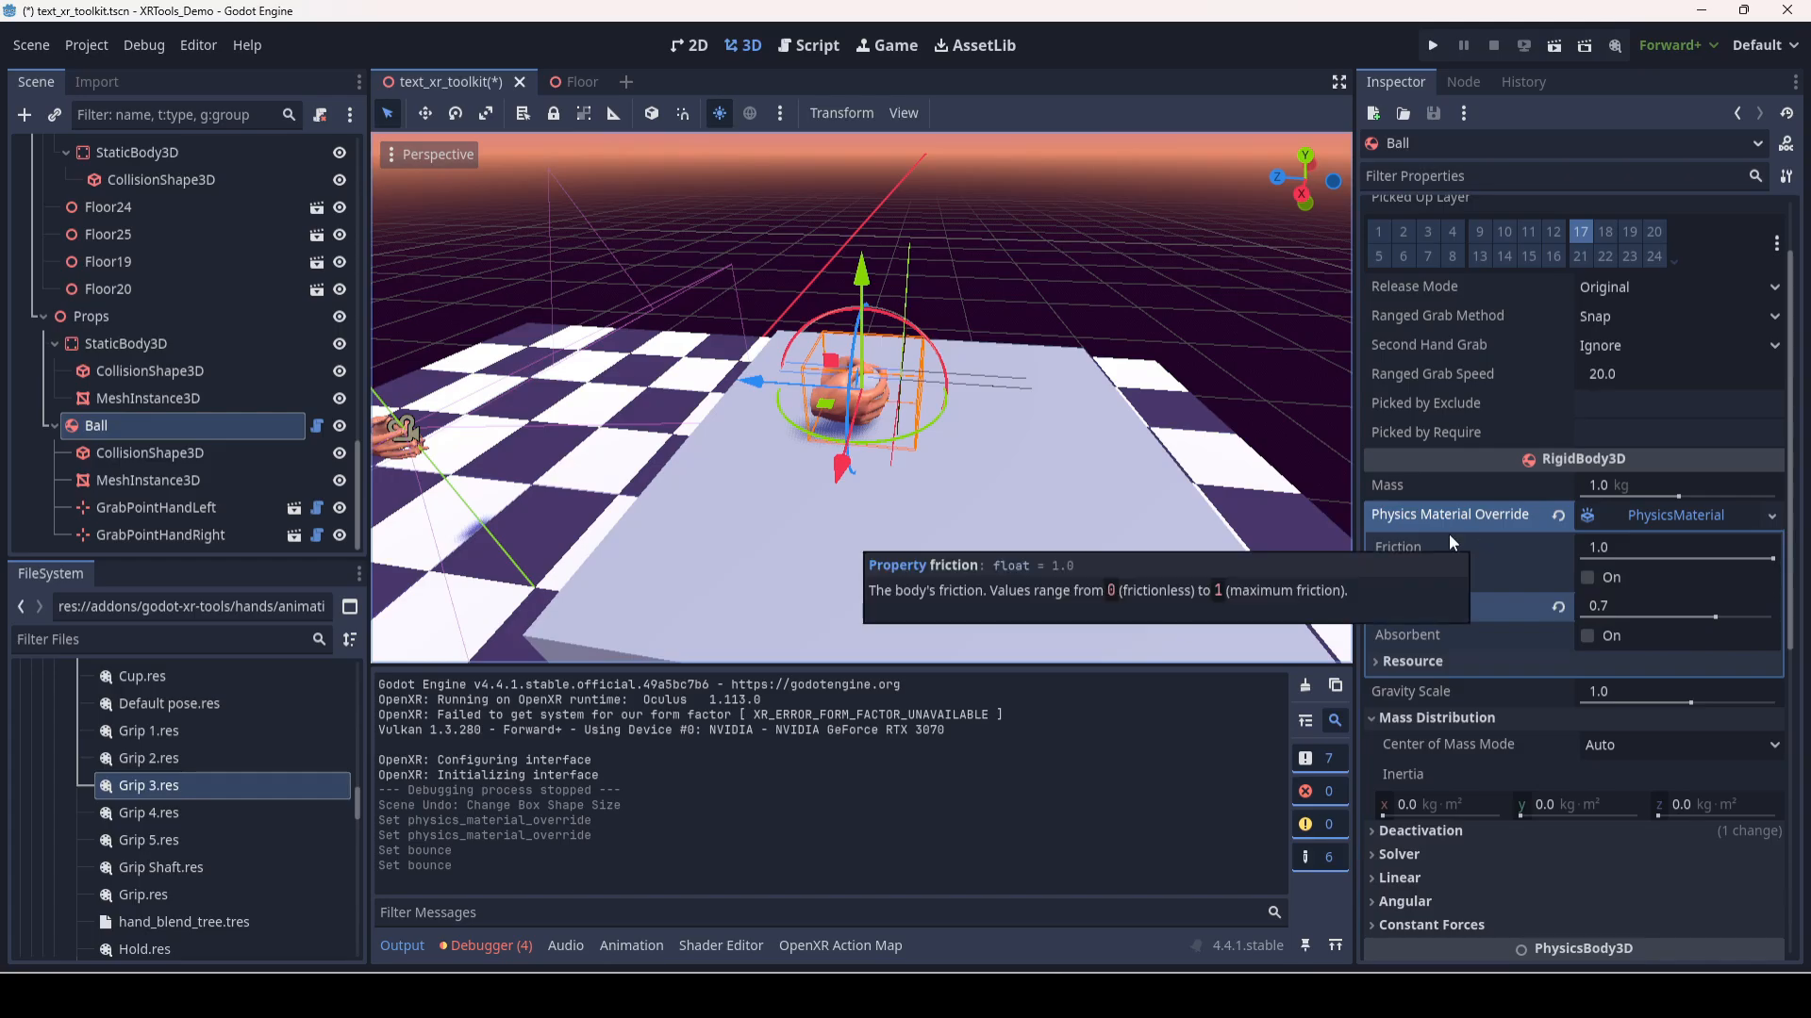
- Save the scene and restart the project's test run, accepting the OpenXR startup alert
{"action": "key", "text": "ctrl+s"}
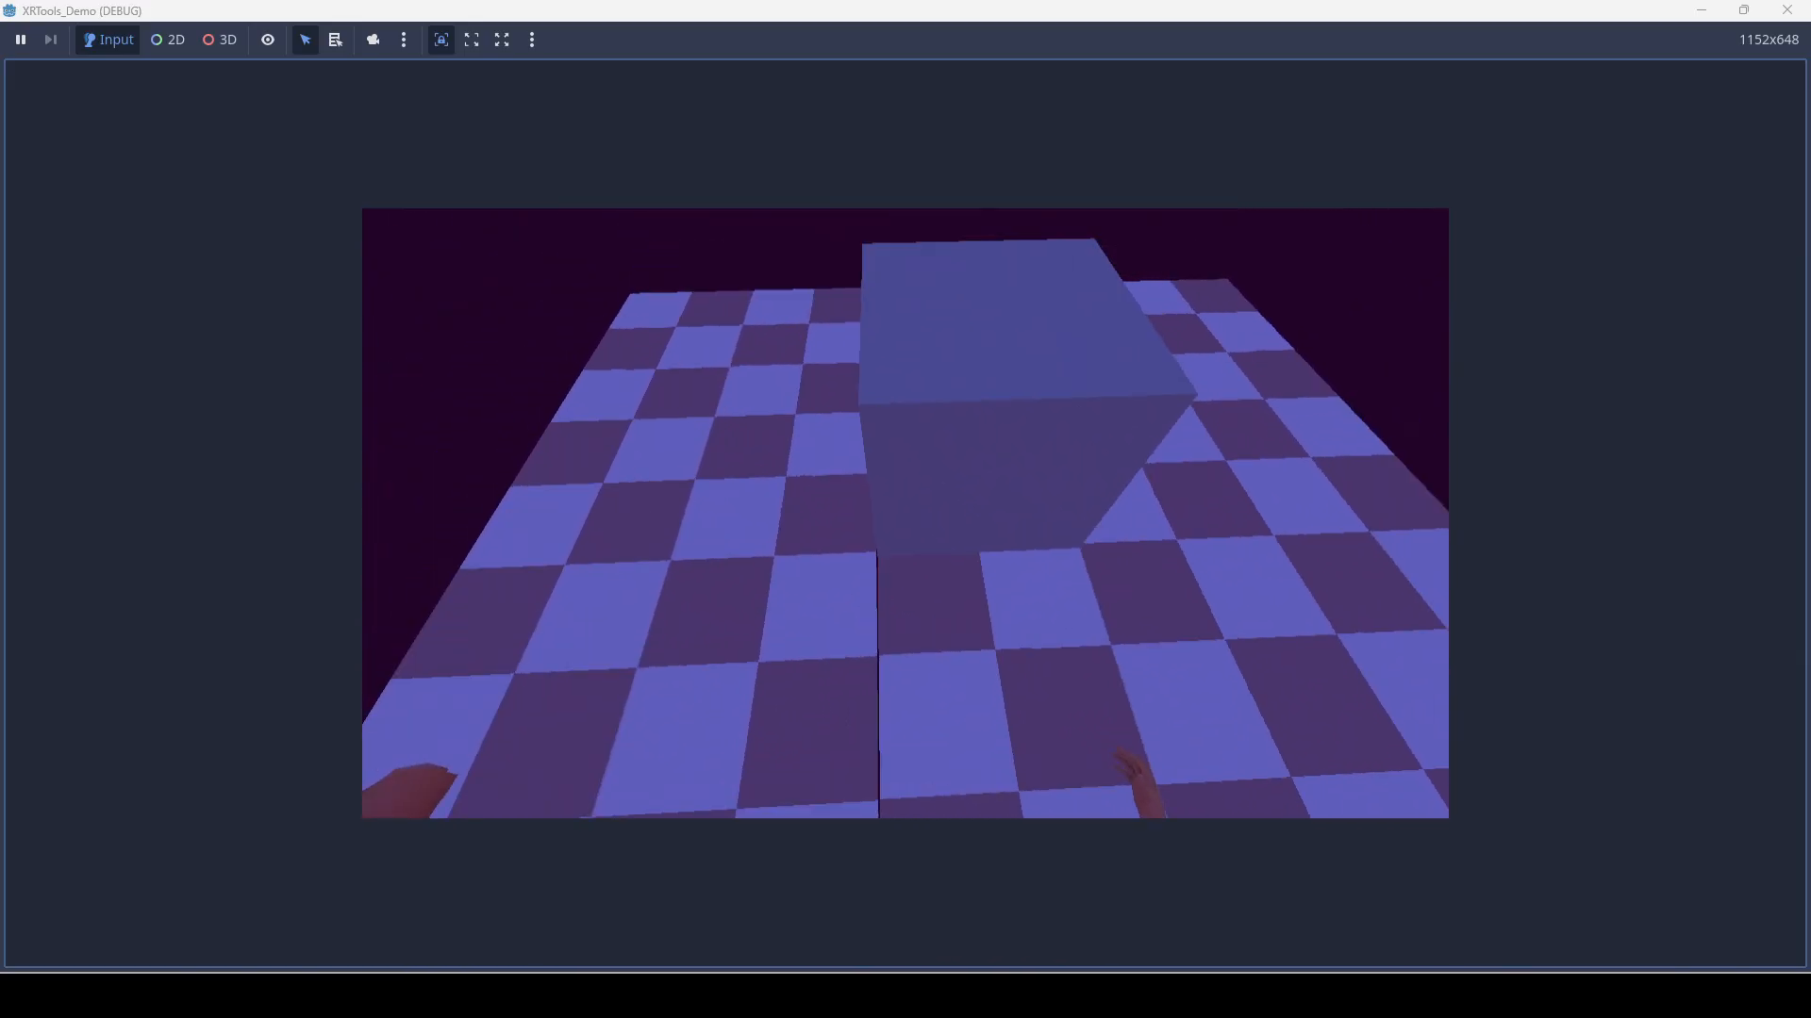
{"action": "left_click", "coordinate": [1780, 15]}
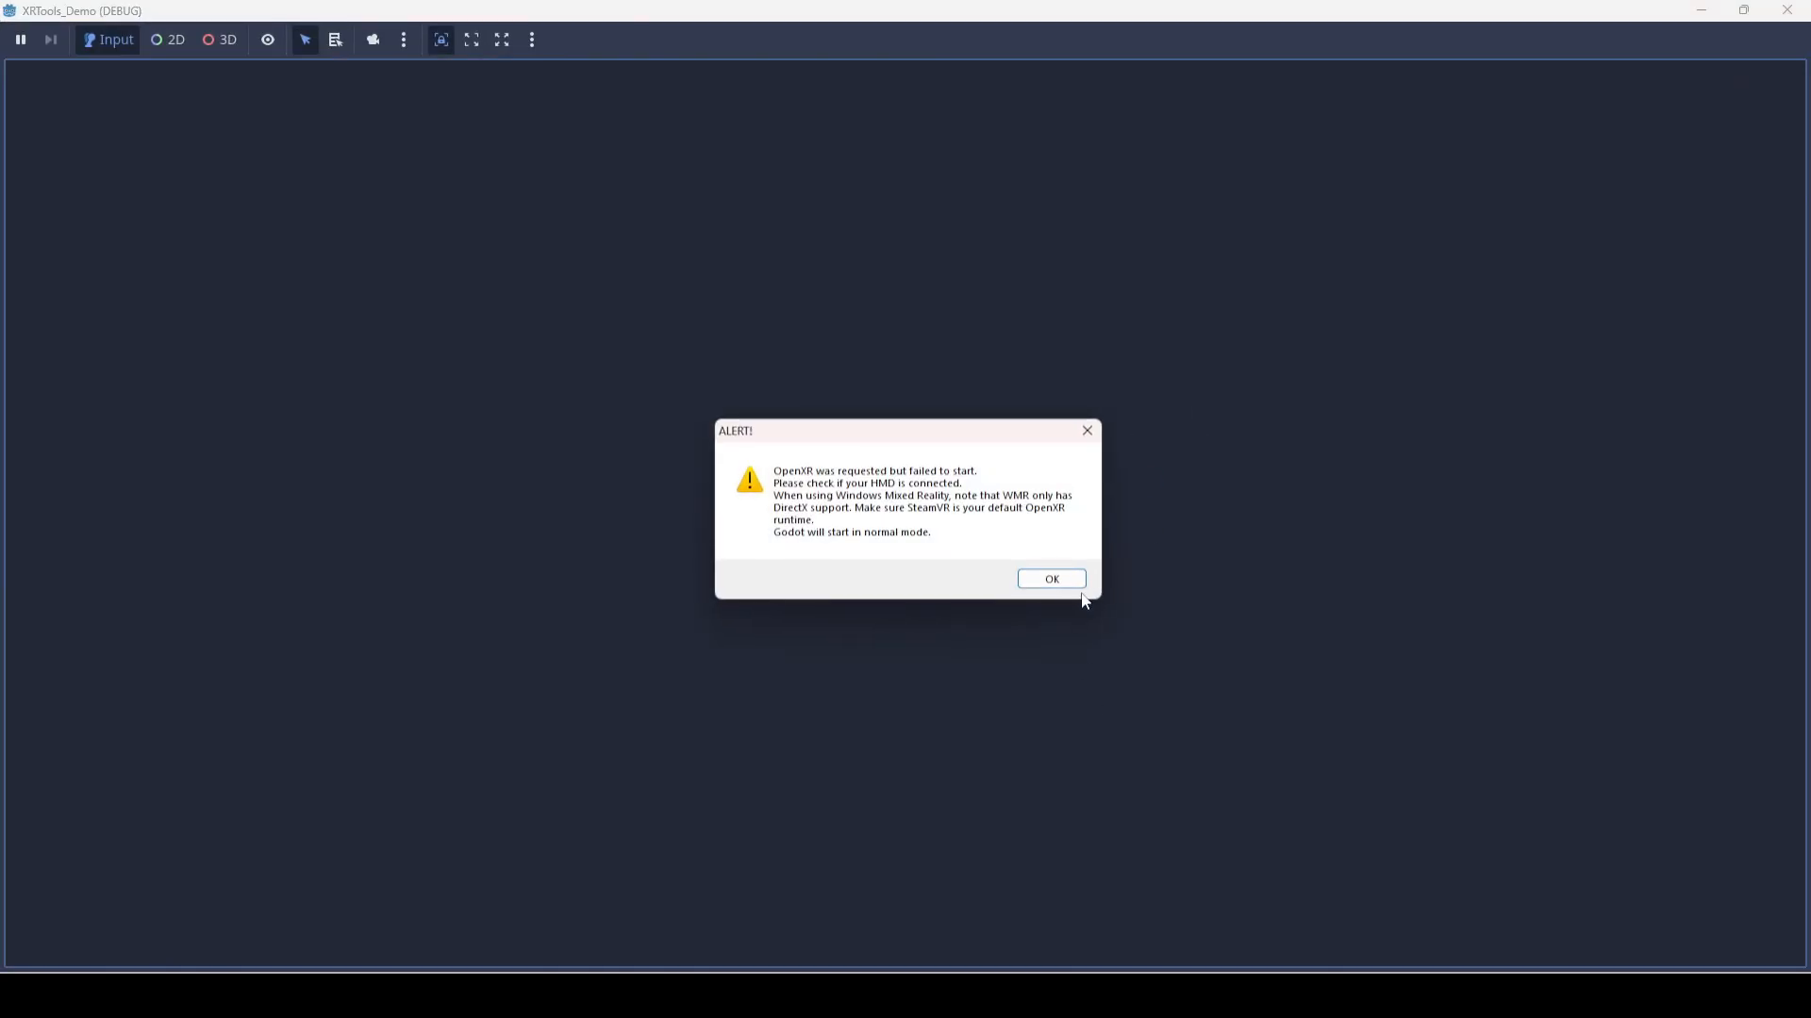
{"action": "left_click", "coordinate": [1047, 578]}
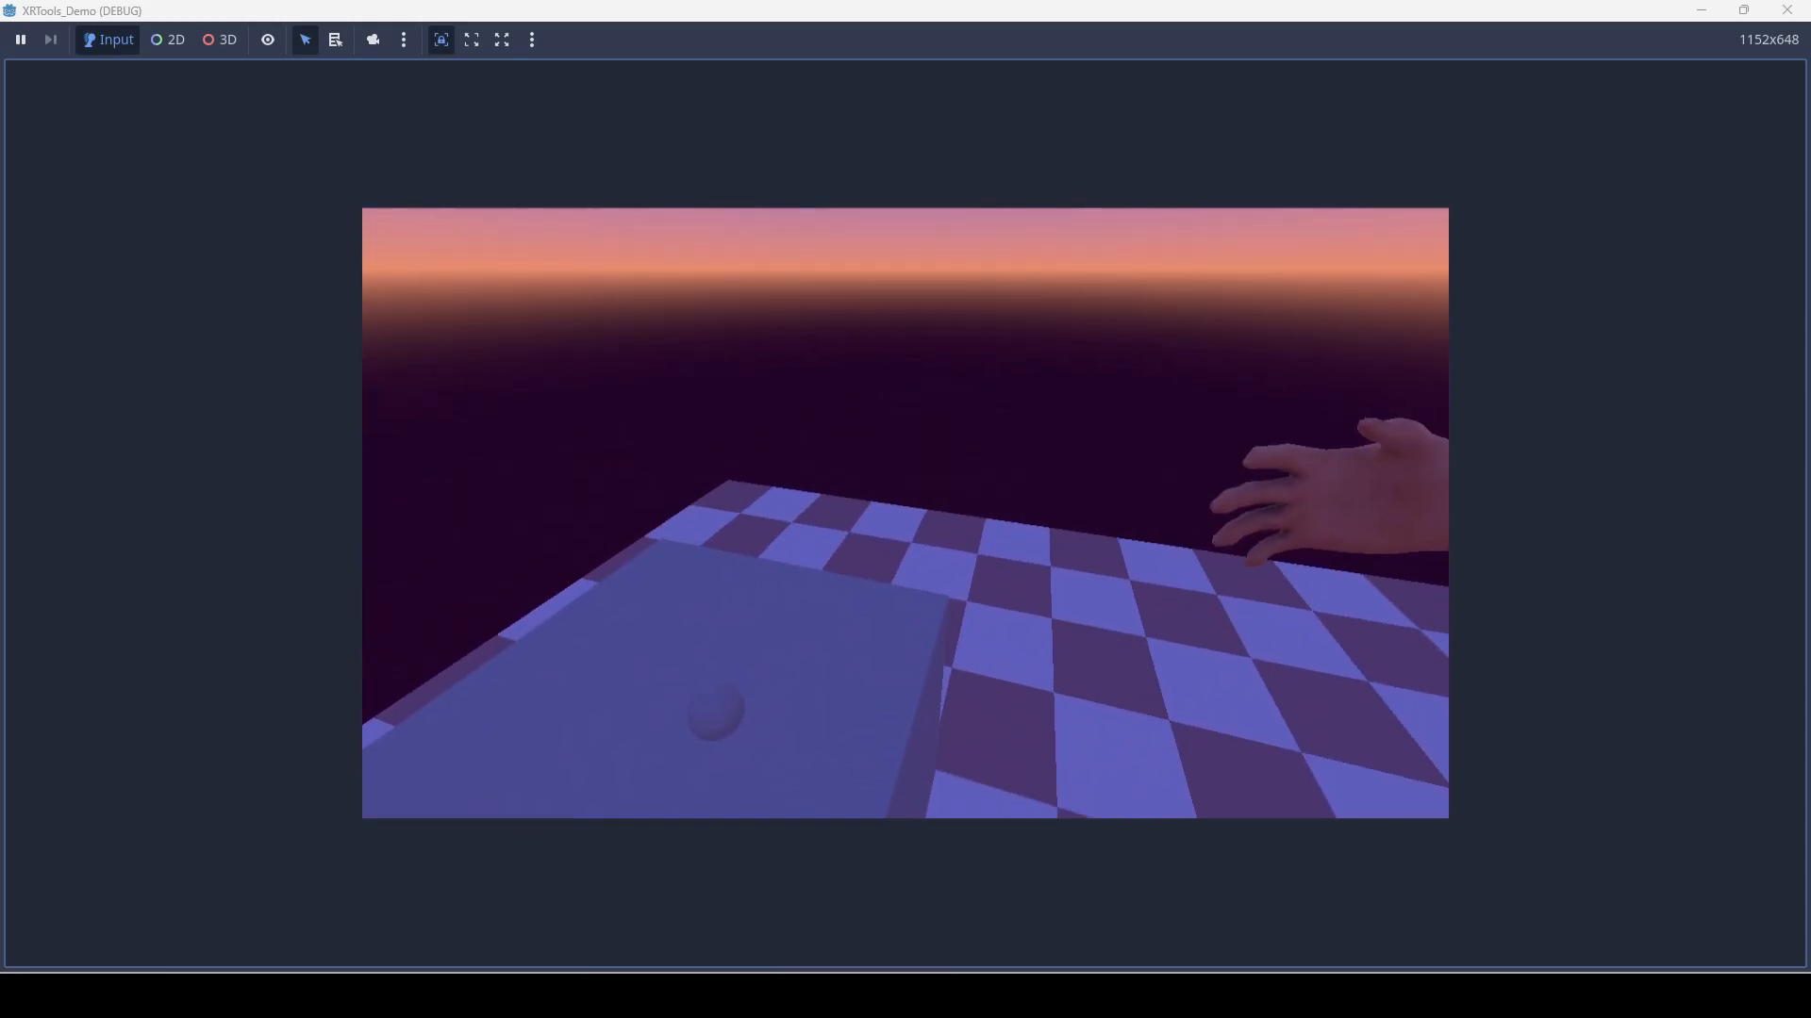